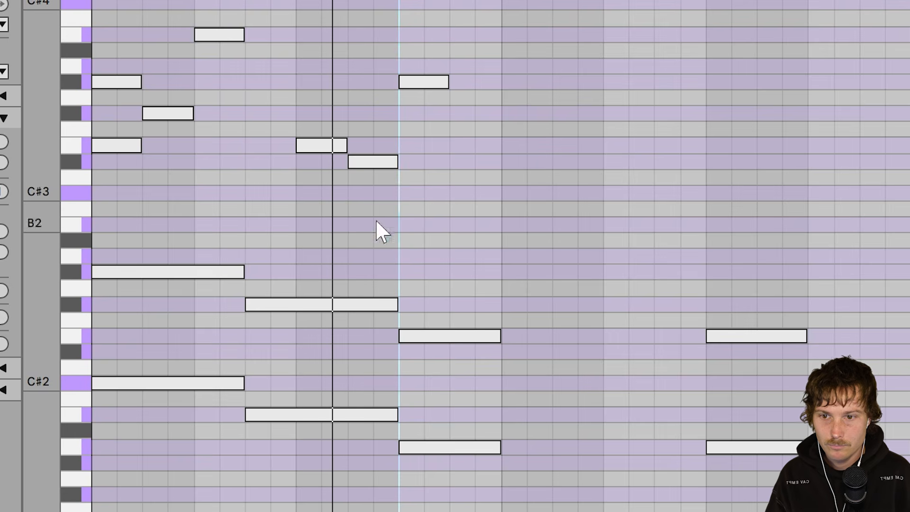
Lower the G#3 melody note at beat 1.4 by one octave to G#2.
scroll(514, 194, "down", 4)
scroll(519, 209, "up", 5)
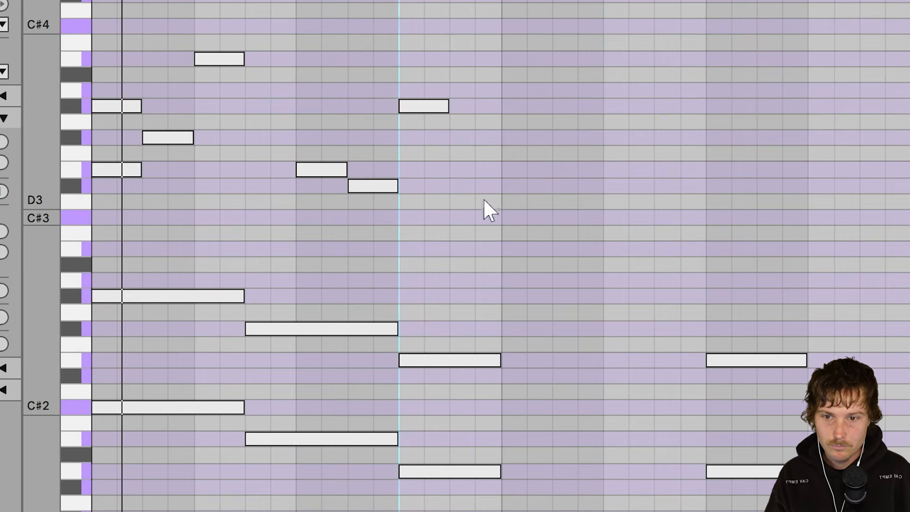
left_click(421, 107)
key("shift+Down")
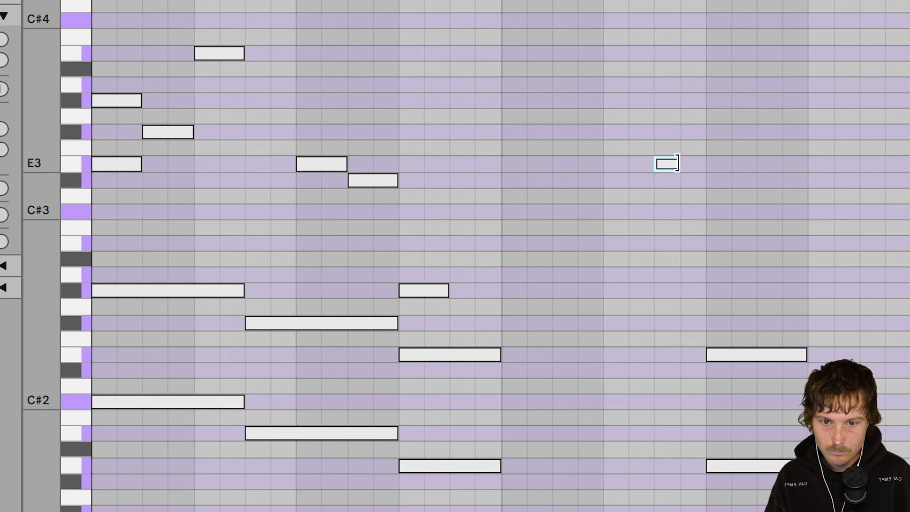
Lengthen the E3 note before beat 2.3 to an eighth note and paste copies of the D#3 and G#2 notes directly after it.
left_click_drag(679, 164, 705, 164)
key("space")
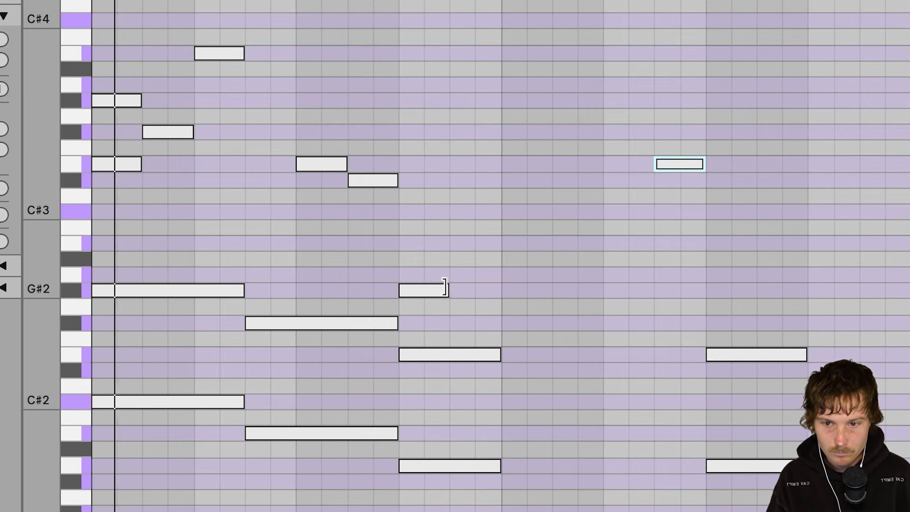
left_click_drag(385, 169, 450, 277)
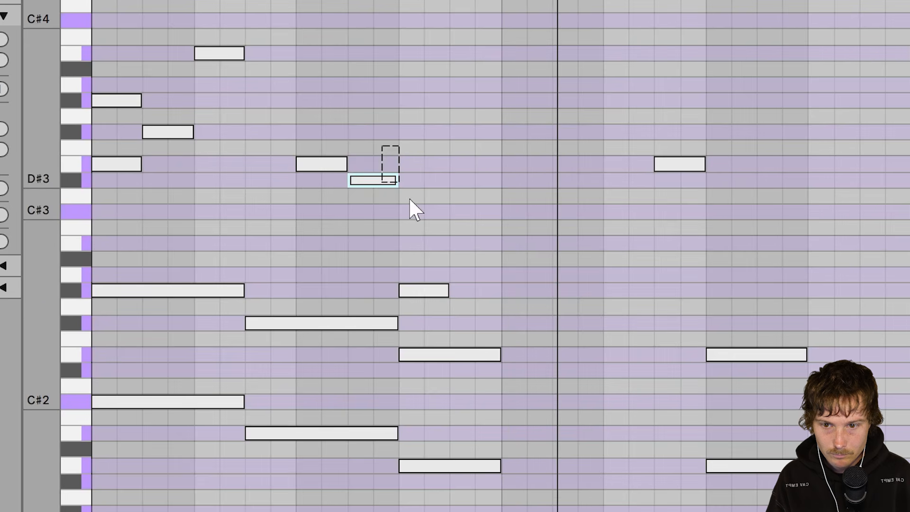
key("ctrl+v")
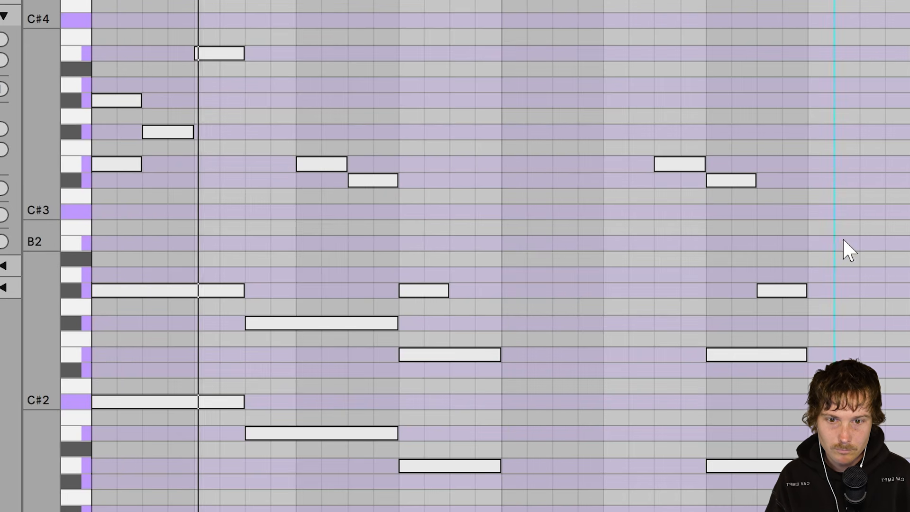
Raise the pasted G#2 note to B3 and add an eighth-length G#3 note at beat 2.4.
left_click(781, 289)
key("shift+Up")
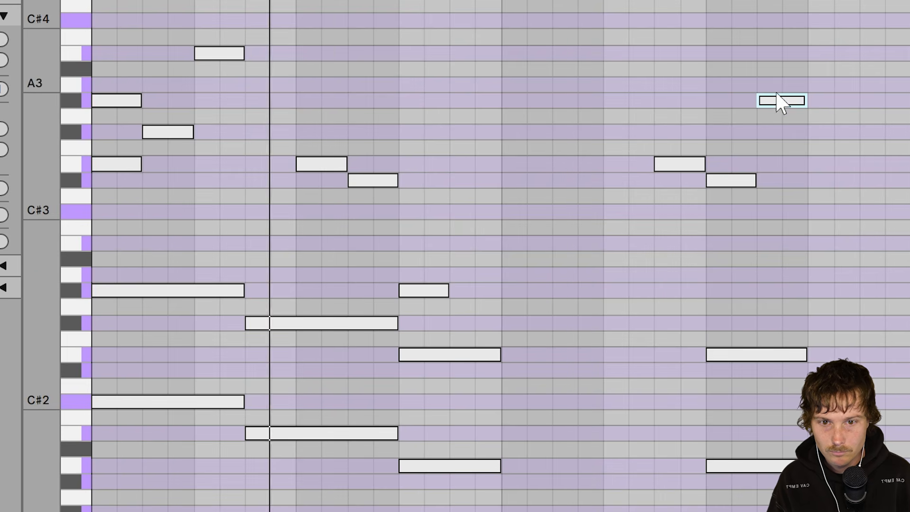
left_click_drag(780, 99, 785, 55)
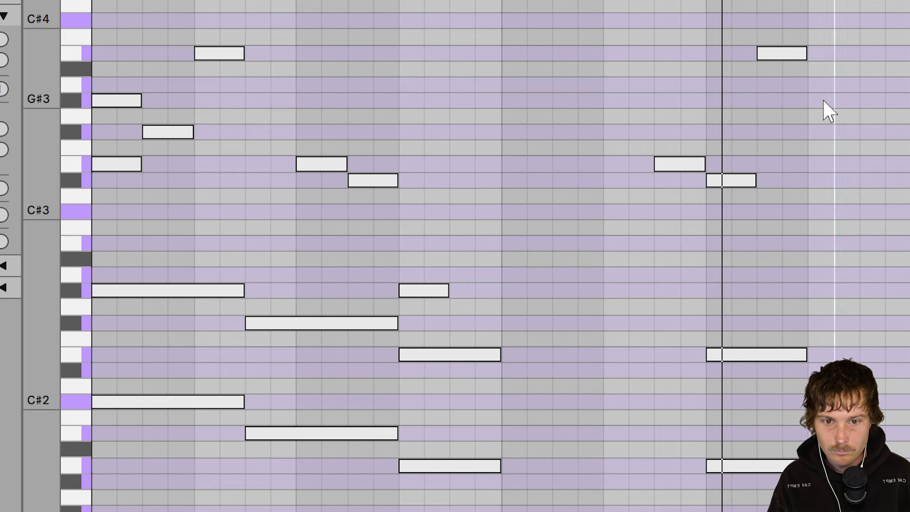
left_click_drag(812, 98, 855, 98)
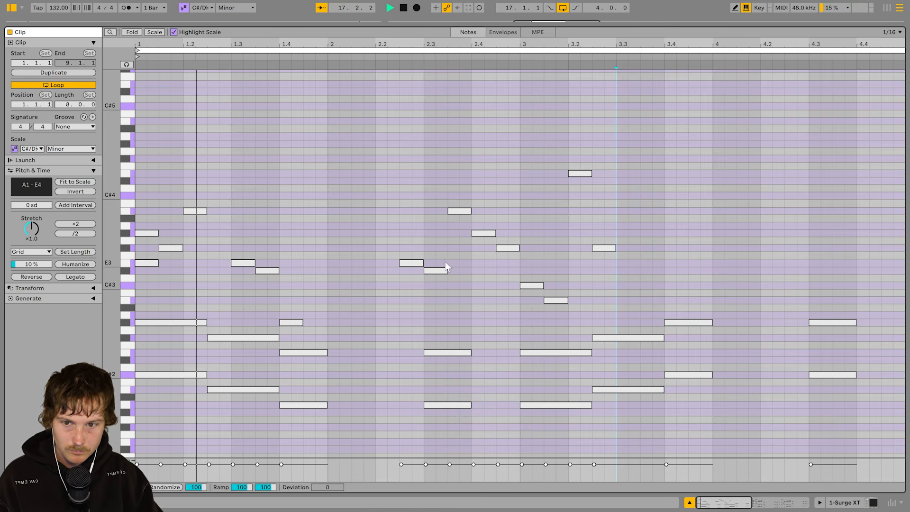
Stop playback and copy the E3, D#3 and G#2 melody notes from beat 1.3 to beat 3.3.
key("space")
left_click_drag(254, 246, 329, 324)
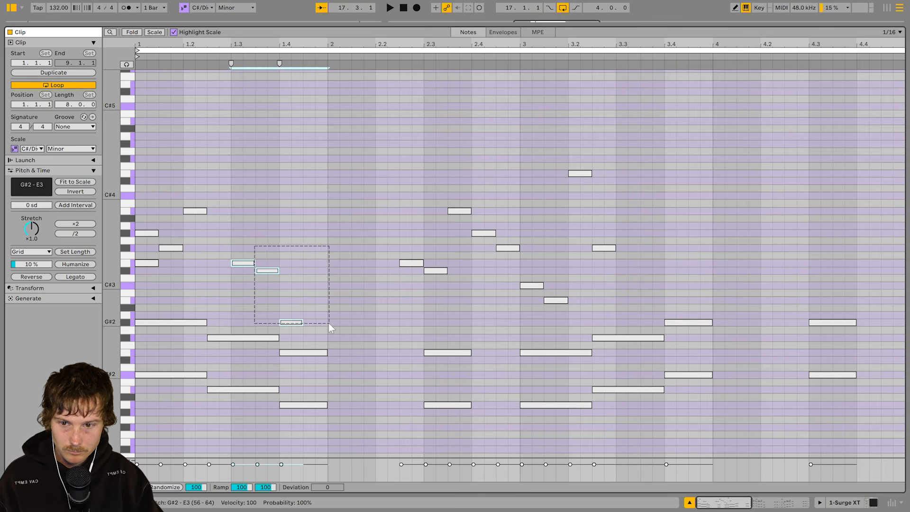
left_click(669, 246)
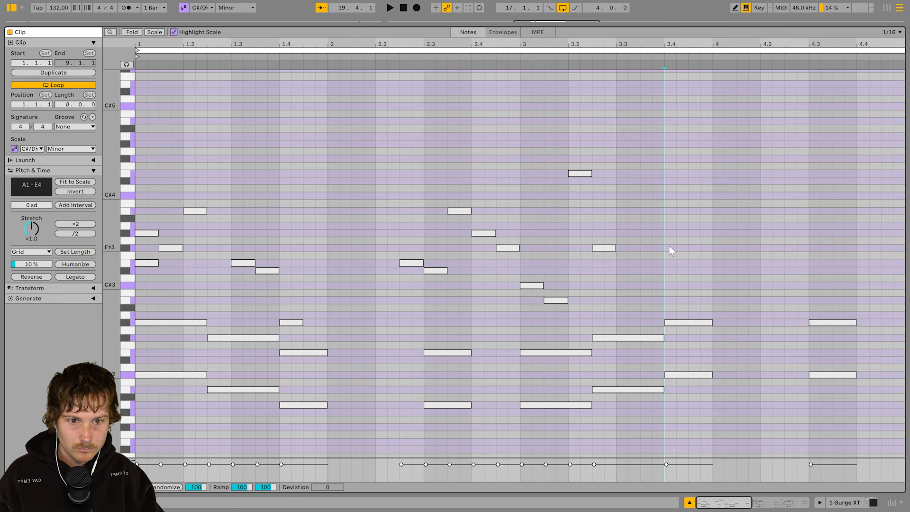
left_click(617, 264)
key("ctrl+v")
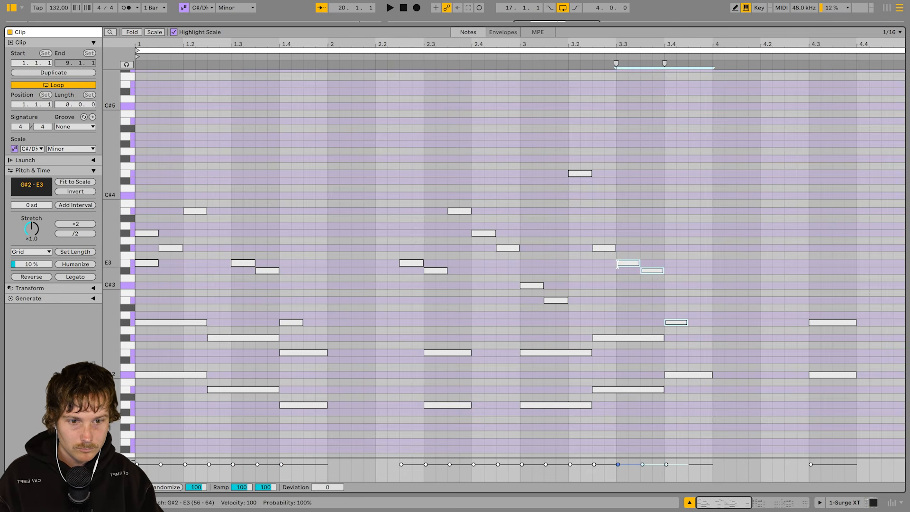
Lengthen the pasted G#2 note at beat 3.4 to the start of bar 4 and play the clip.
left_click(678, 301)
left_click_drag(688, 323, 712, 322)
left_click(715, 281)
key("space")
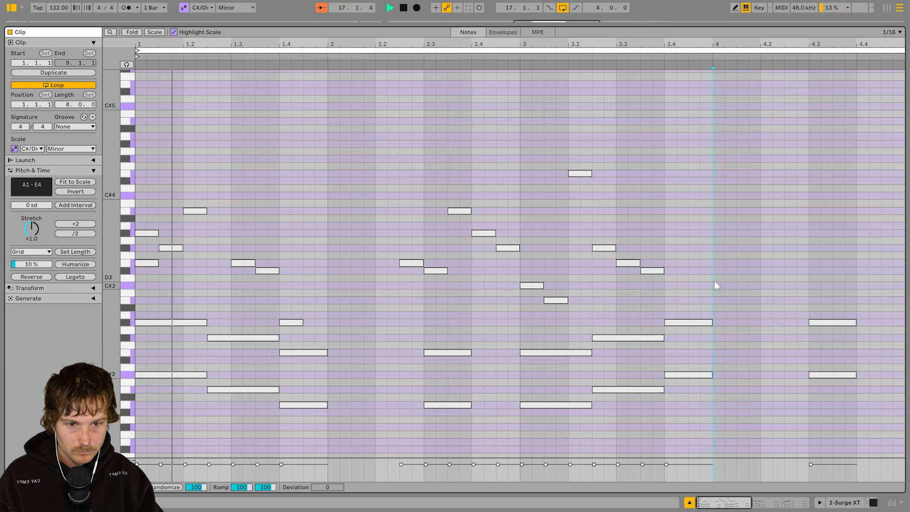
Copy the five-note melody run starting just before beat 2.3 to the matching position just before beat 4.3.
left_click(524, 305)
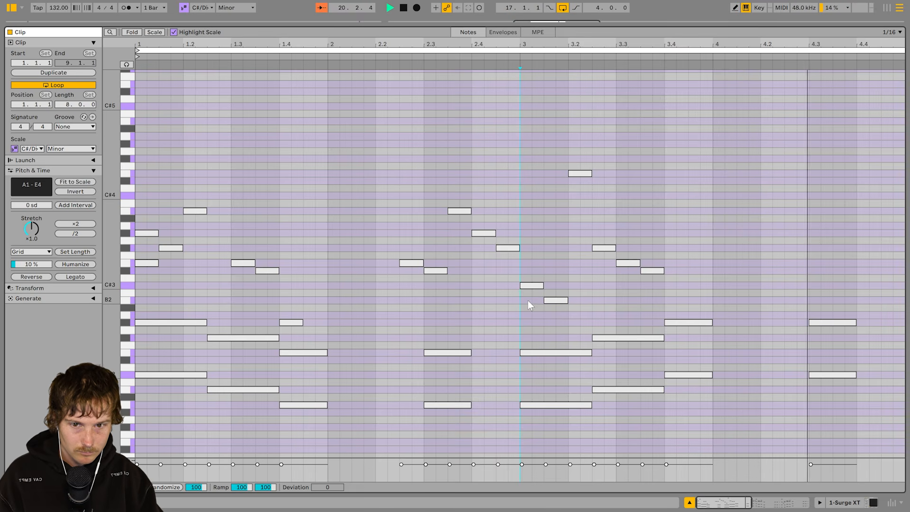
left_click_drag(403, 202, 499, 281)
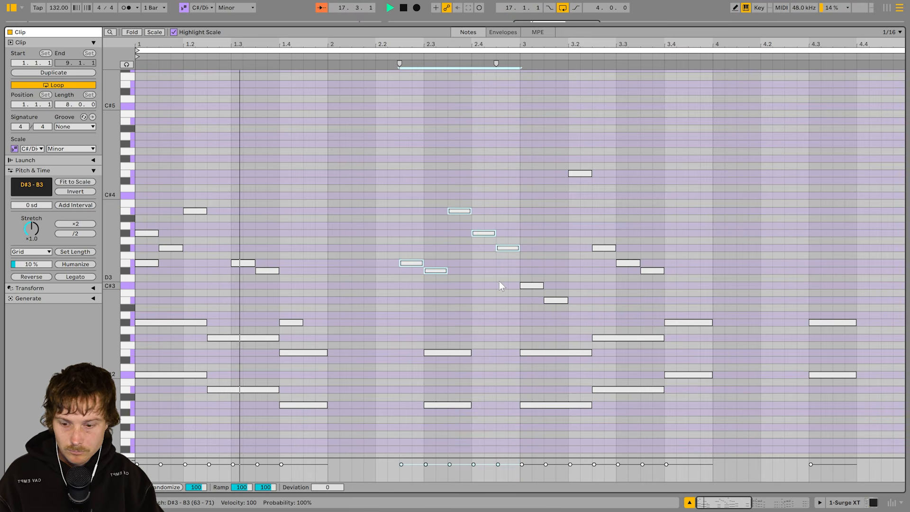
key("ctrl+c")
left_click(785, 276)
key("ctrl+v")
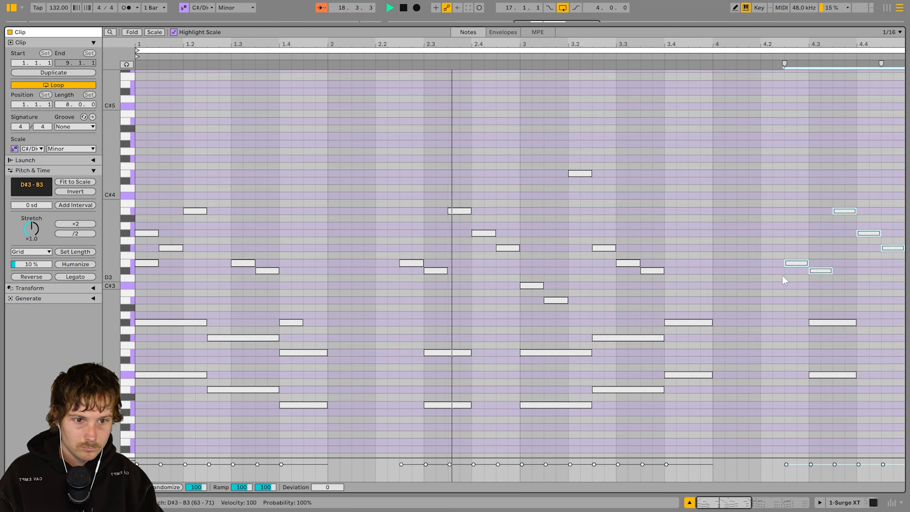
left_click(821, 295)
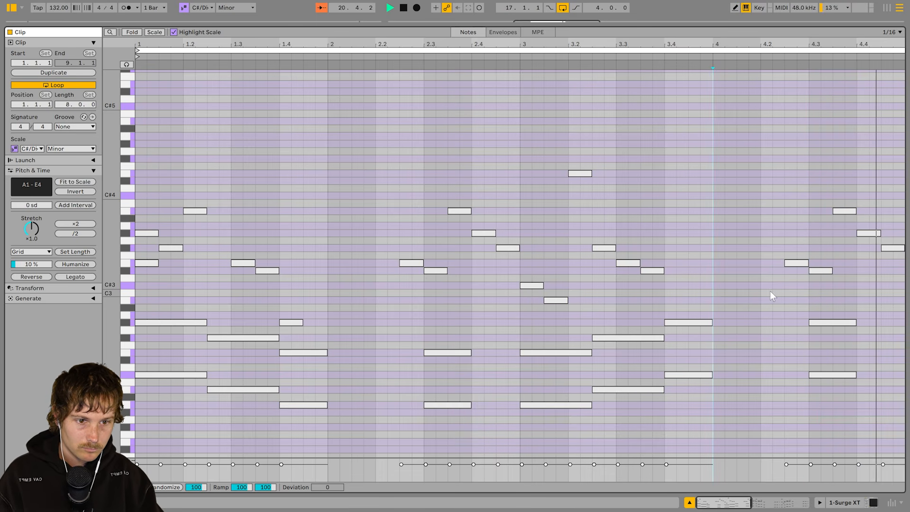
Raise the copied D#3 note at beat 4.3 by one octave to D#4.
left_click(837, 294)
left_click(823, 271)
key("shift+Up")
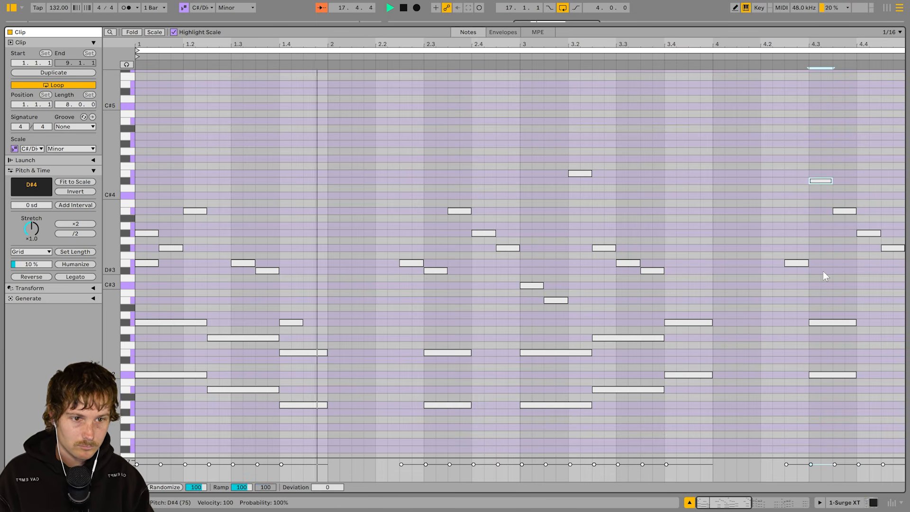
left_click(847, 224)
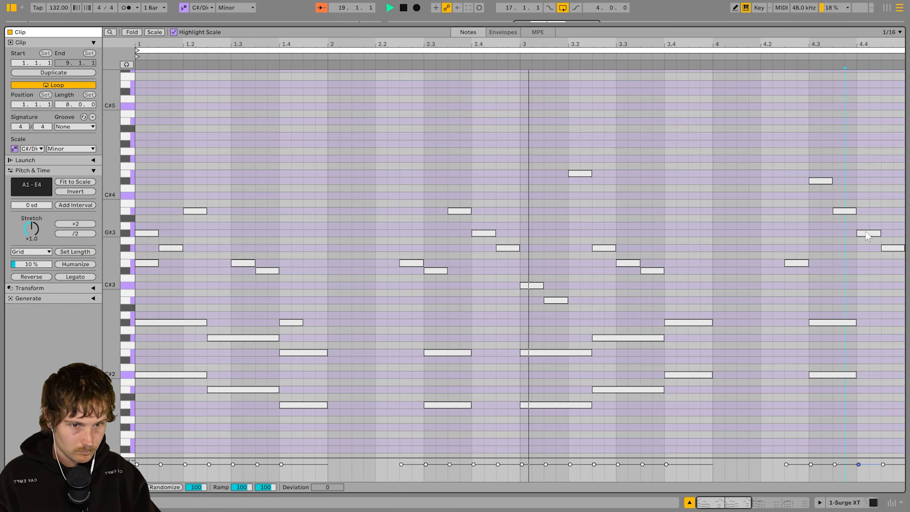
left_click(867, 233)
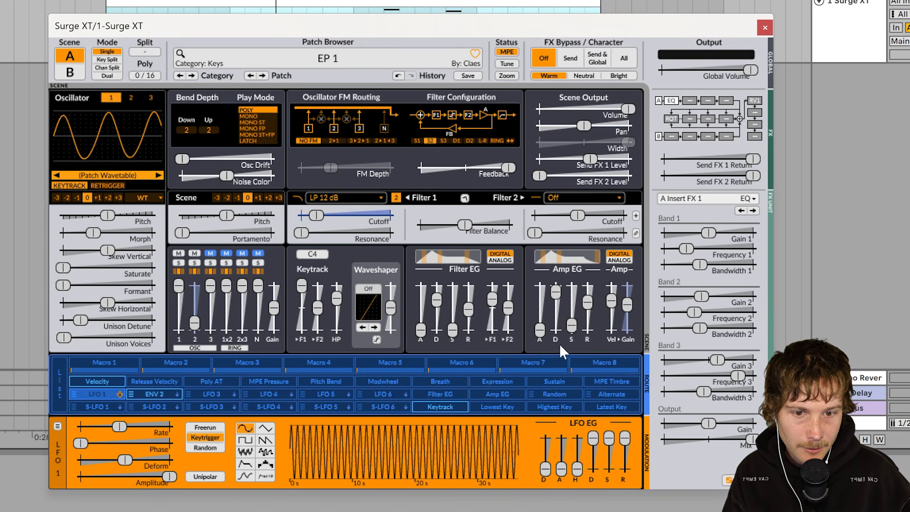
Play the clip and lengthen the Filter EG release to about 3.73 s, raising the Amp EG release as well.
key("space")
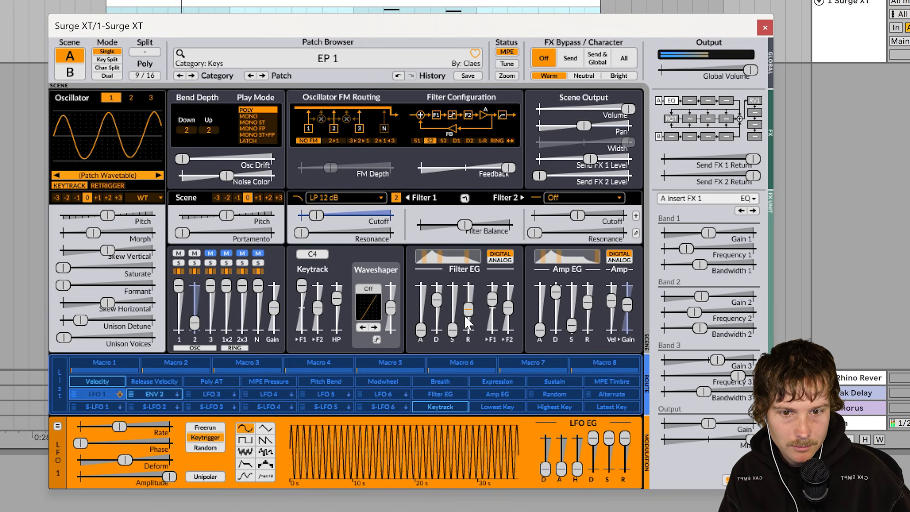
mouse_move(468, 314)
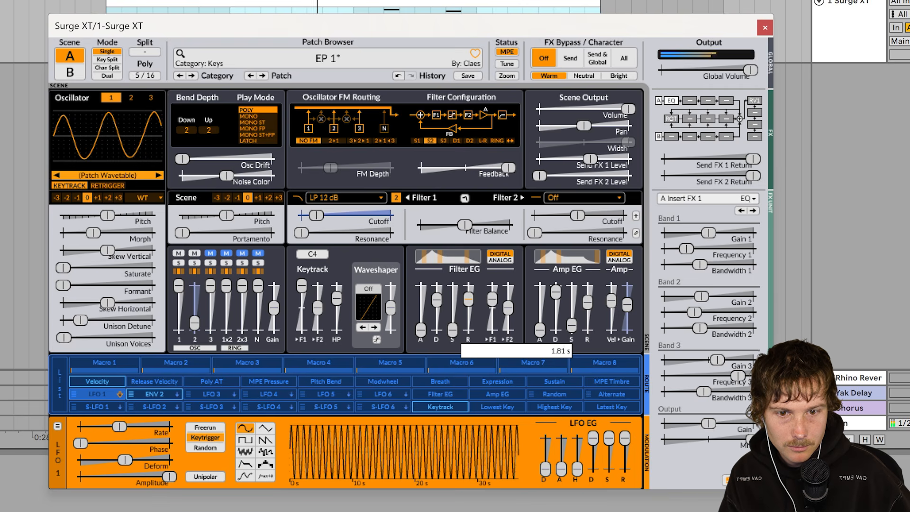
left_click_drag(468, 297, 466, 295)
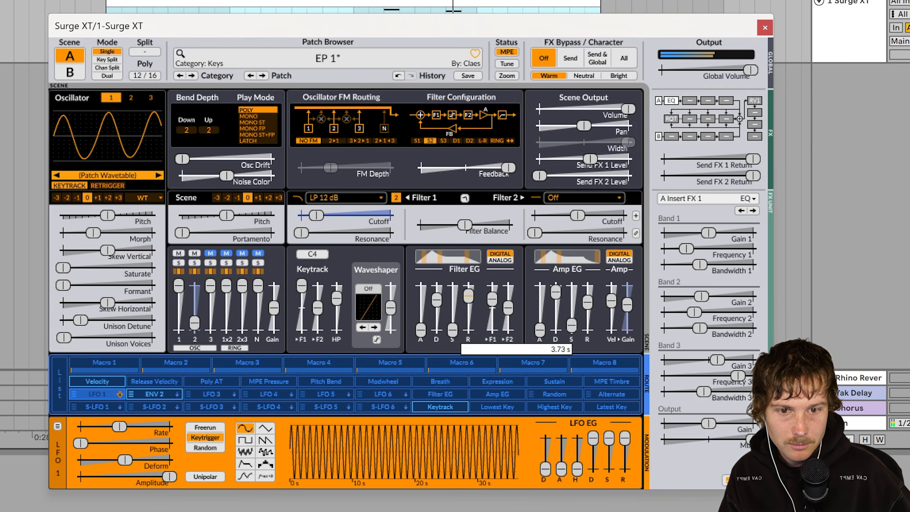
left_click_drag(590, 306, 586, 295)
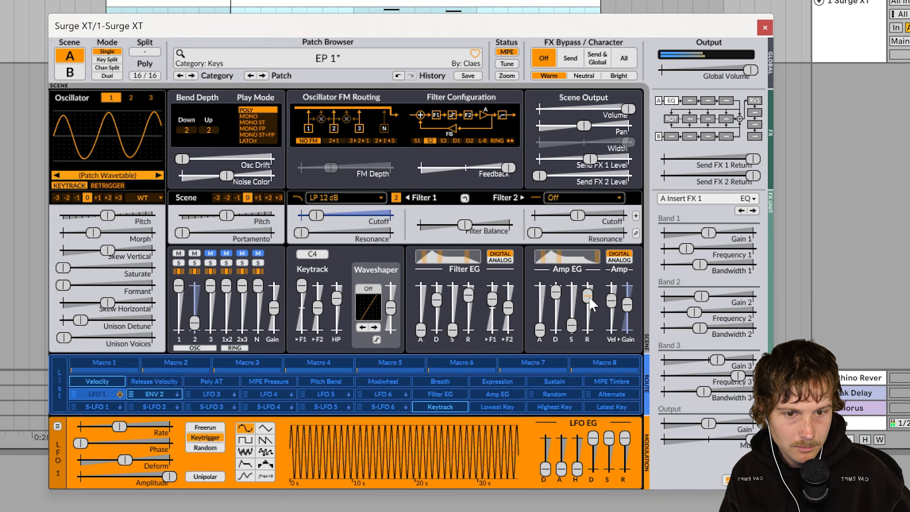
Slightly lengthen the attack of both the Amp EG and the Filter EG.
left_click_drag(540, 328, 540, 325)
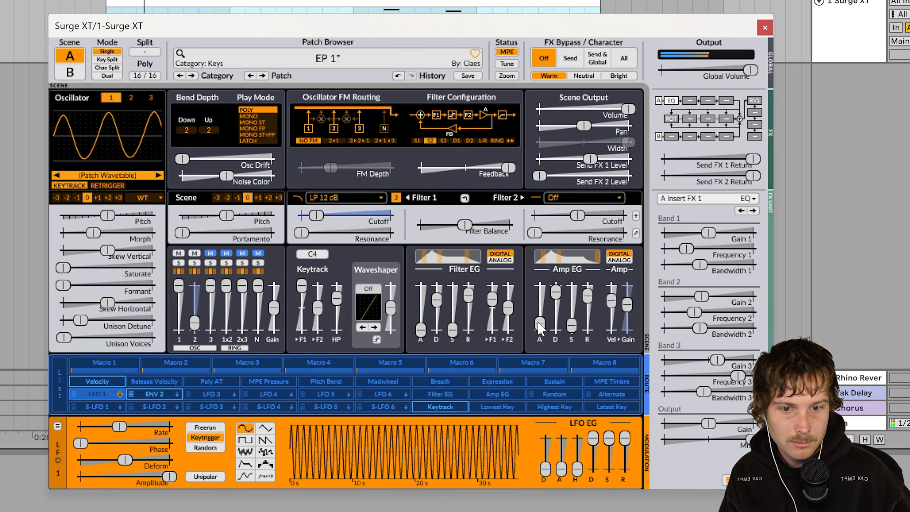
left_click_drag(421, 333, 422, 329)
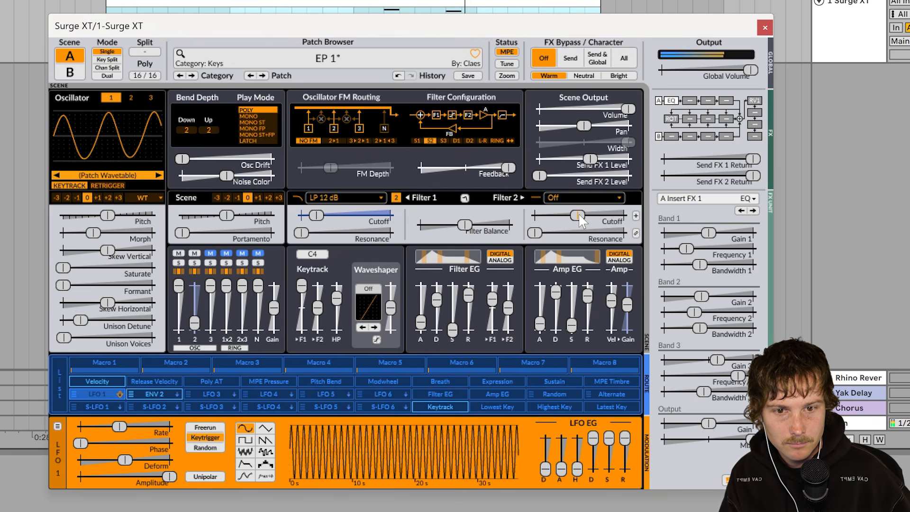
mouse_move(581, 220)
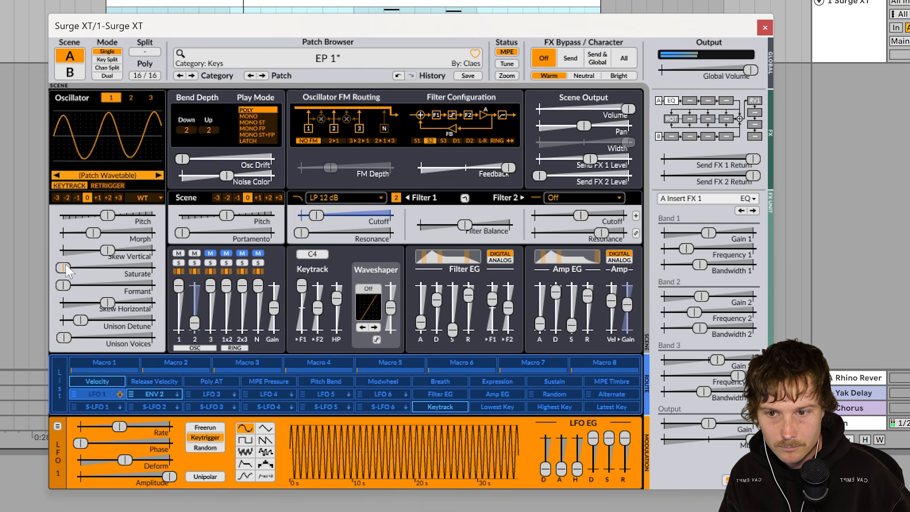
Raise oscillator 1's Saturate to about the middle of its range and try the -1 octave setting.
left_click_drag(66, 270, 112, 267)
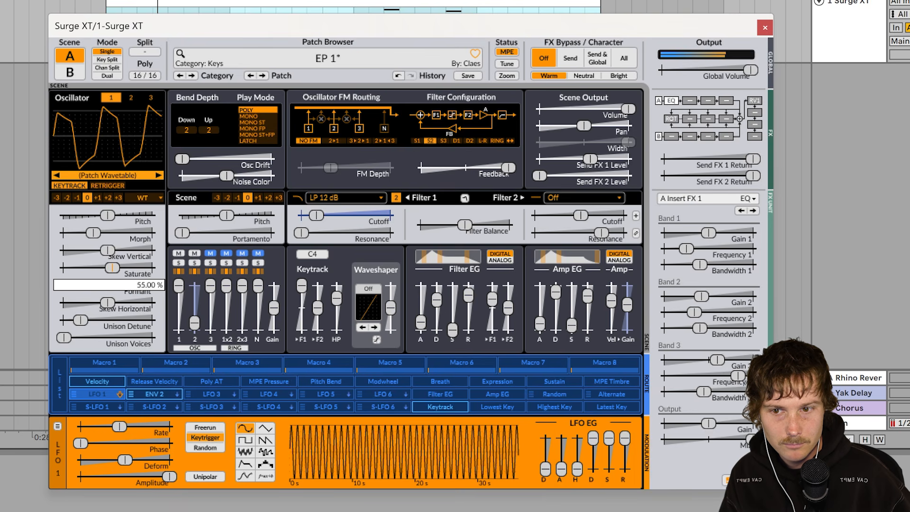
left_click_drag(107, 268, 107, 268)
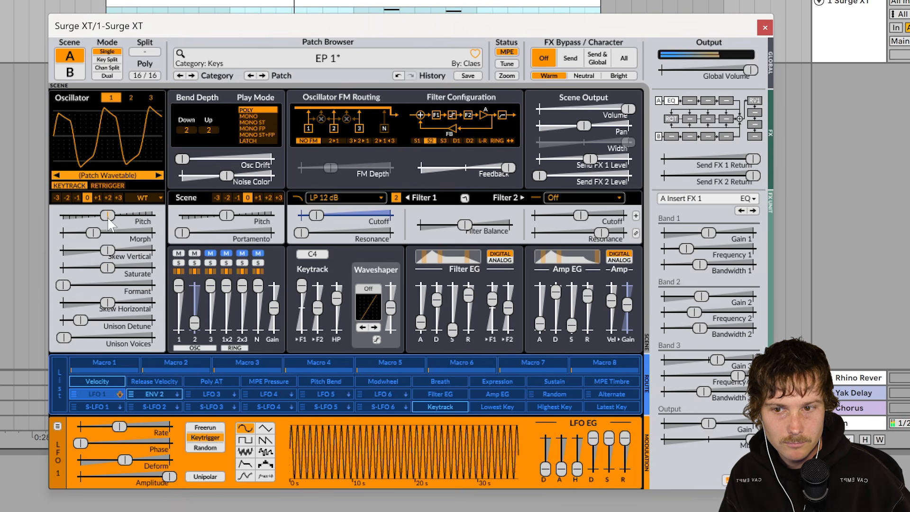
left_click(78, 198)
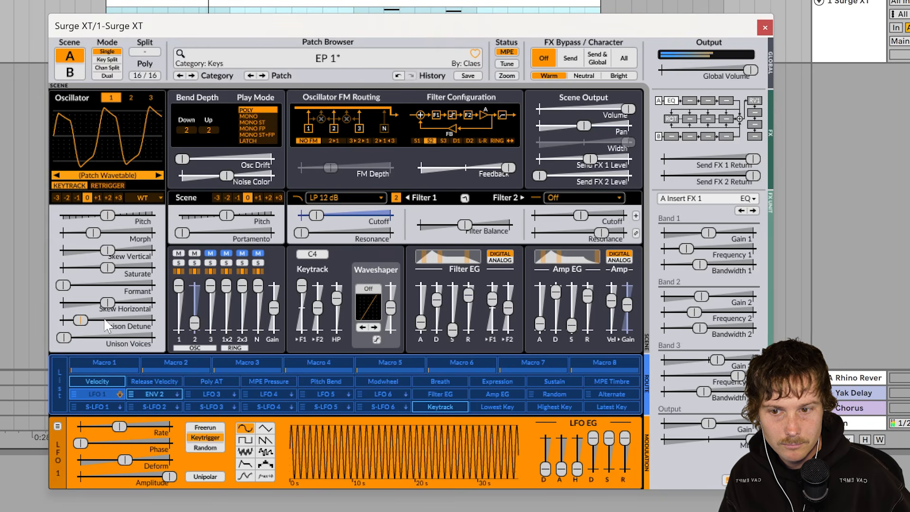
Raise oscillator 1's Unison Voices to a bit under half of the range and set its Unison Detune to about 20 cents.
left_click_drag(82, 324, 98, 324)
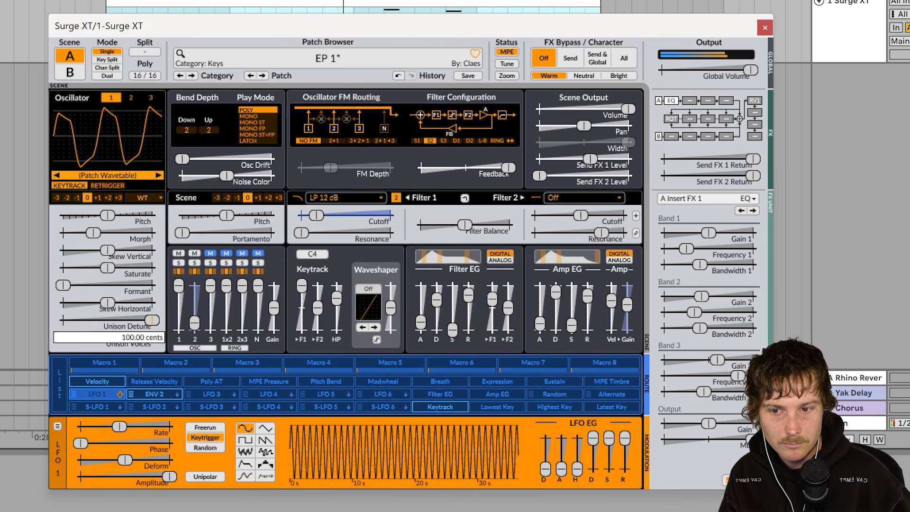
left_click(60, 339)
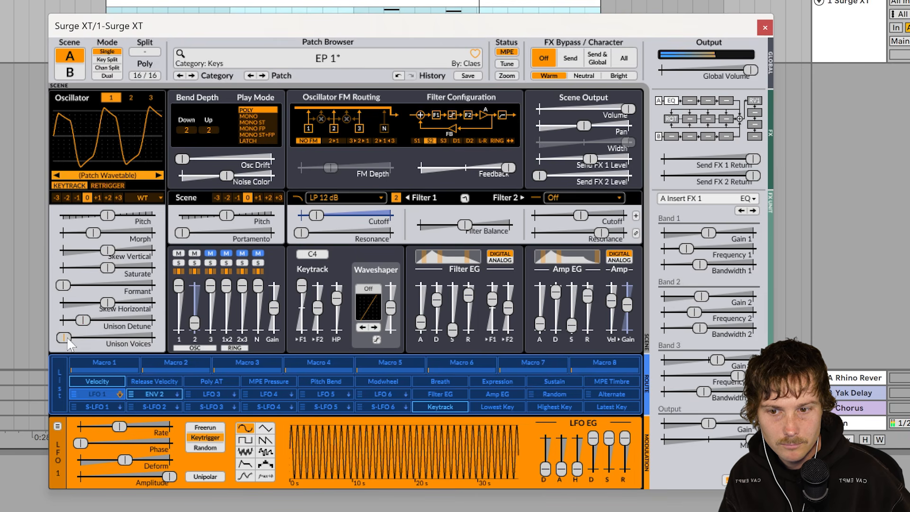
left_click_drag(60, 339, 111, 337)
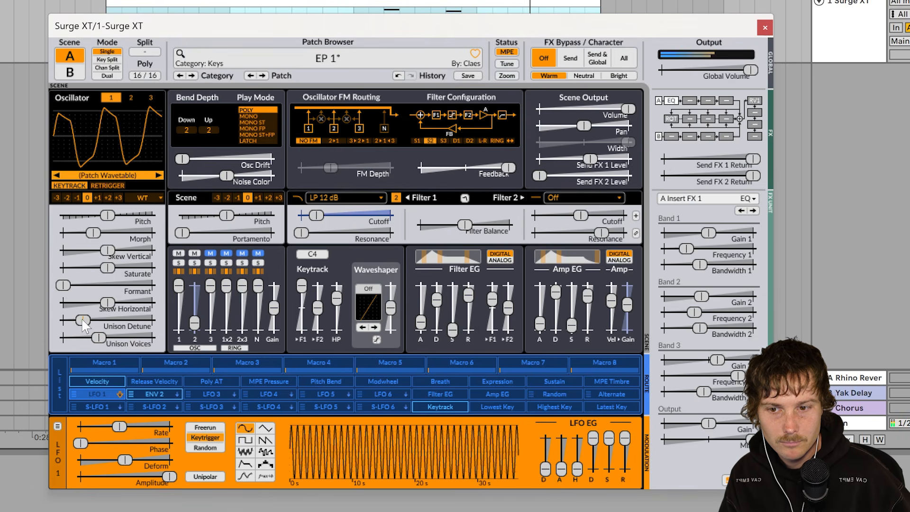
left_click_drag(82, 325, 80, 326)
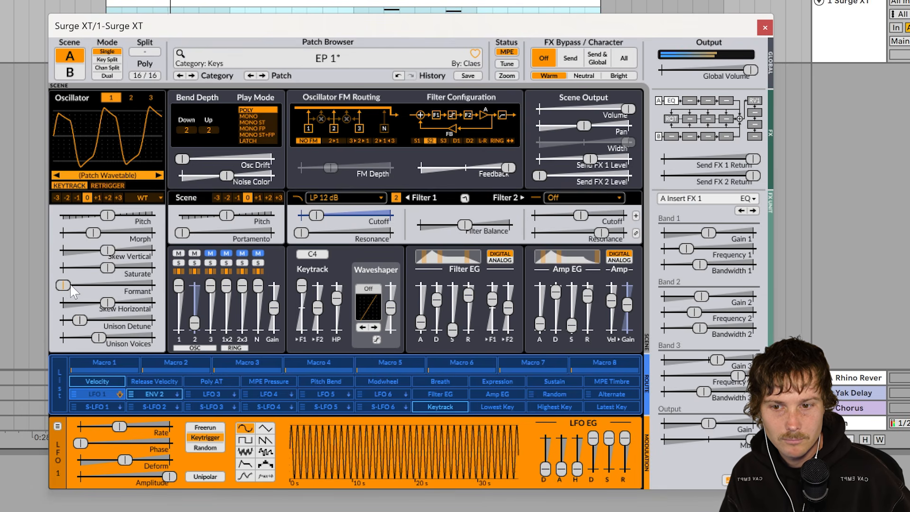
mouse_move(82, 322)
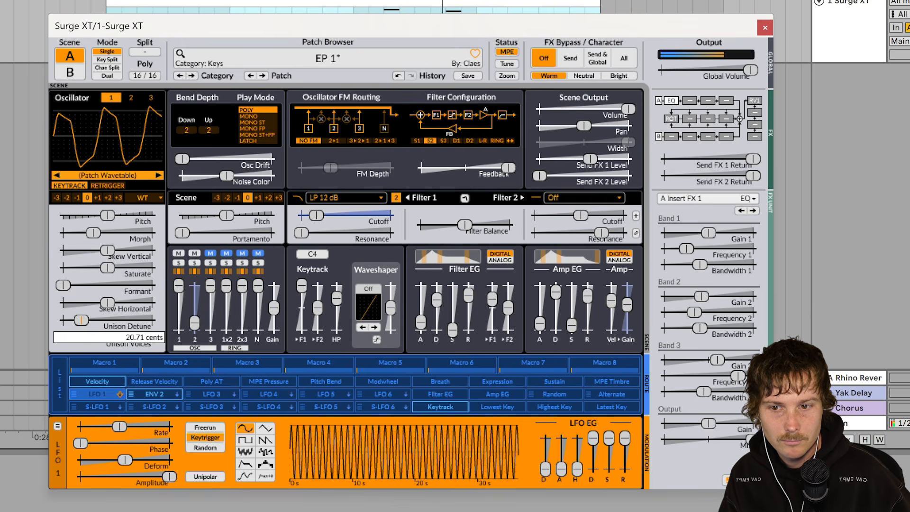
left_click_drag(81, 320, 80, 321)
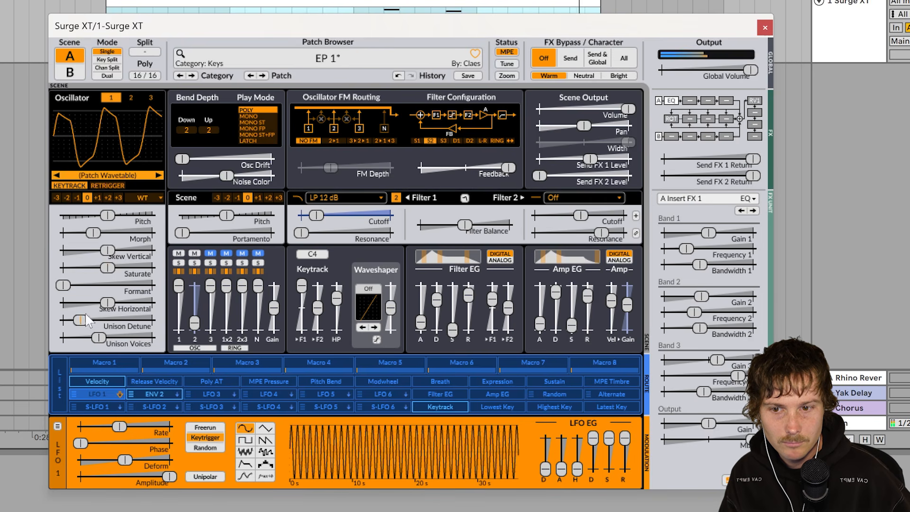
Raise oscillator 1's Formant to about 20 semitones and close the synth window.
left_click_drag(63, 285, 99, 285)
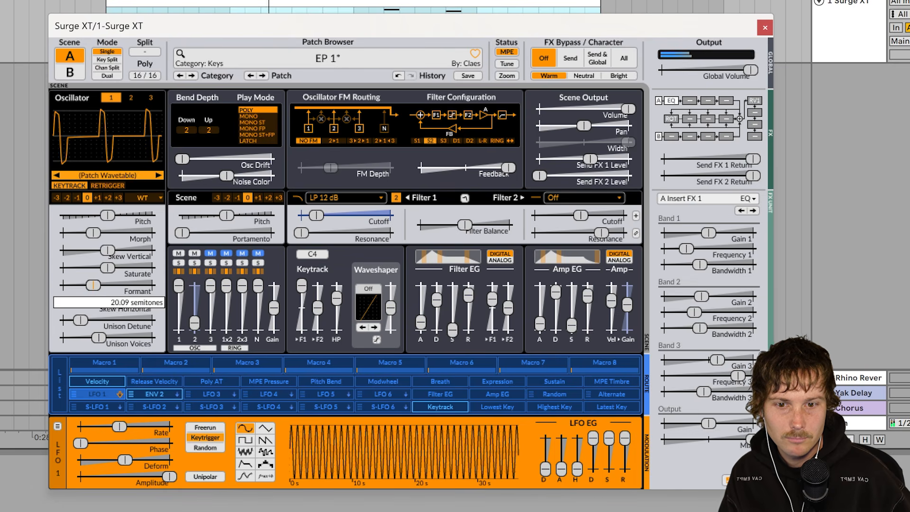
left_click_drag(93, 285, 92, 287)
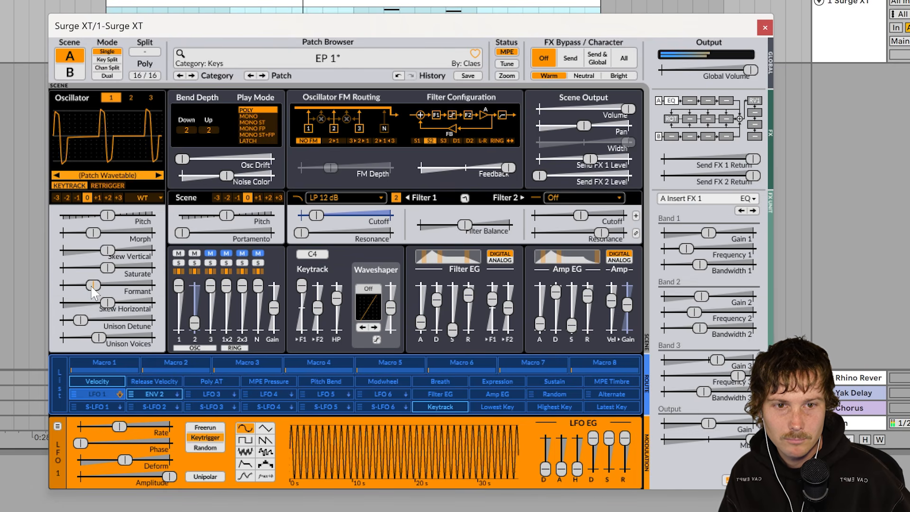
left_click(764, 28)
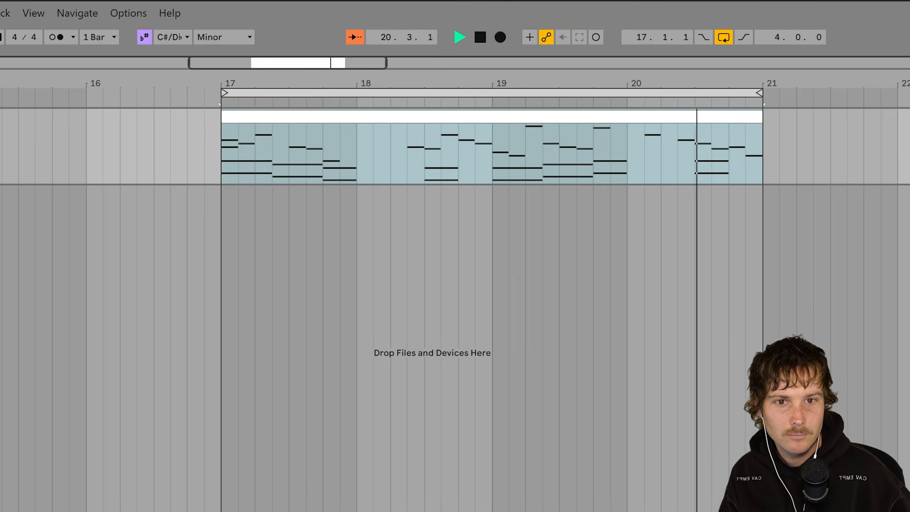
Bounce the melody MIDI clip to a new audio track, letting playback stop for it.
left_click(649, 115)
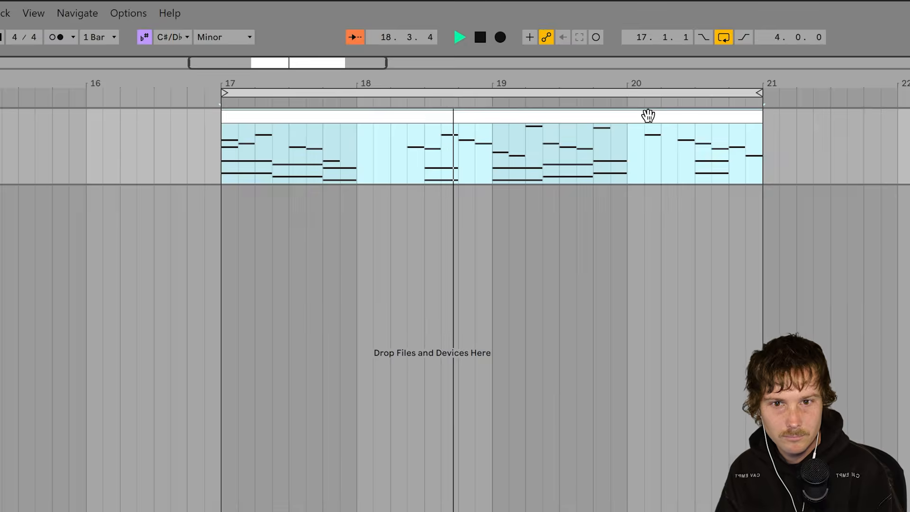
key("ctrl+b")
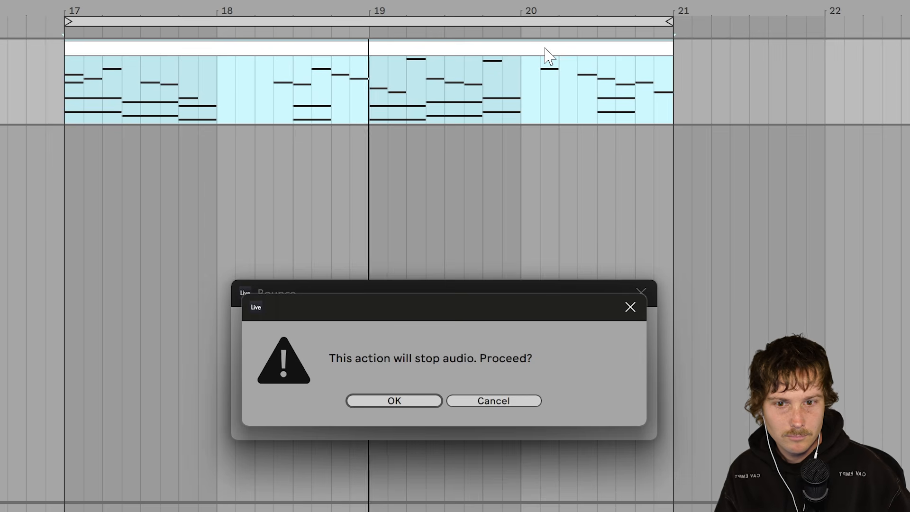
left_click(409, 400)
Split out the bounced audio between 18.1.1 and 18.2.3 as its own section and reverse it.
key("ctrl+r")
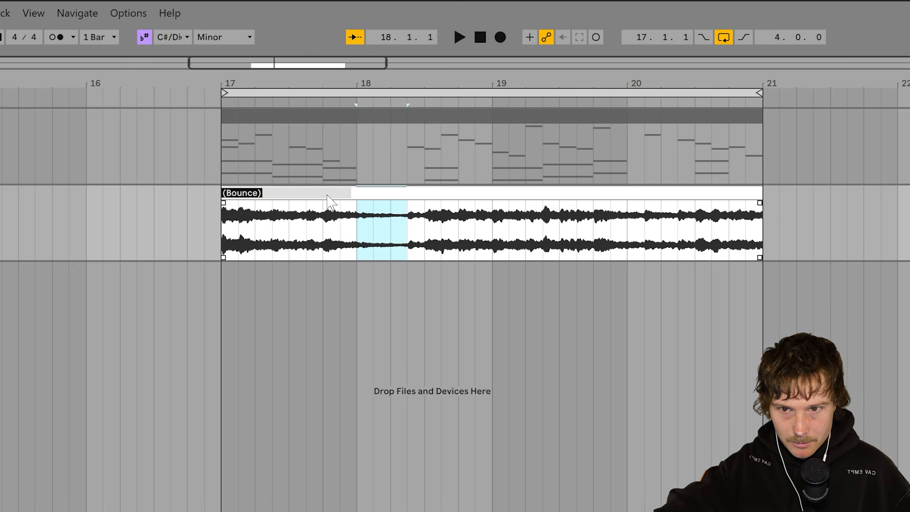
left_click(367, 237)
left_click_drag(362, 247, 407, 254)
key("ctrl+e")
left_click(365, 244)
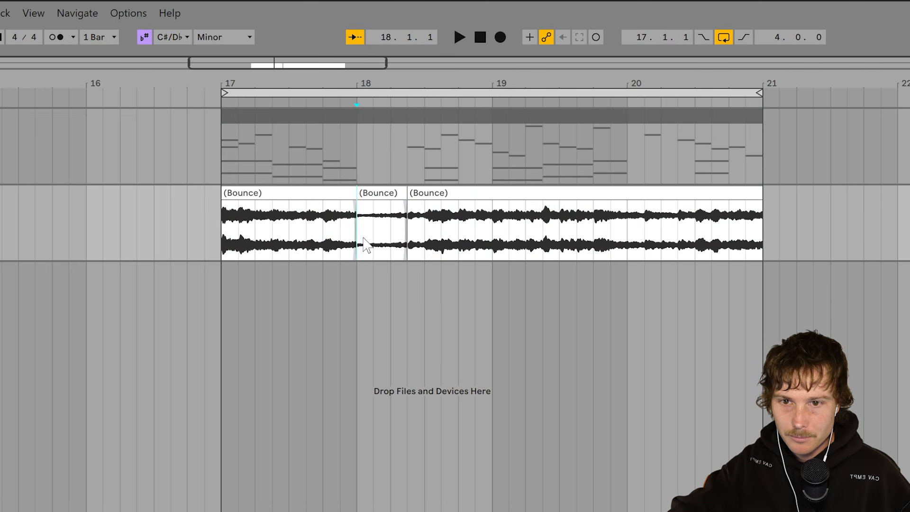
Deactivate the first bounced section, covering bar 17.
left_click(338, 195)
key("minus")
key("minus")
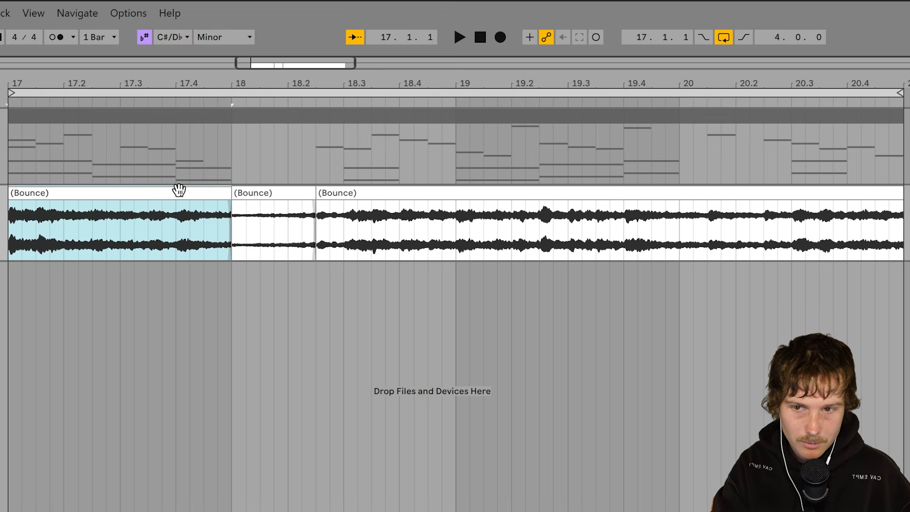
key("0")
Split out the bounced audio between 20.1.1 and 20.2.3 as its own section and reverse it.
left_click(423, 190)
left_click(661, 243)
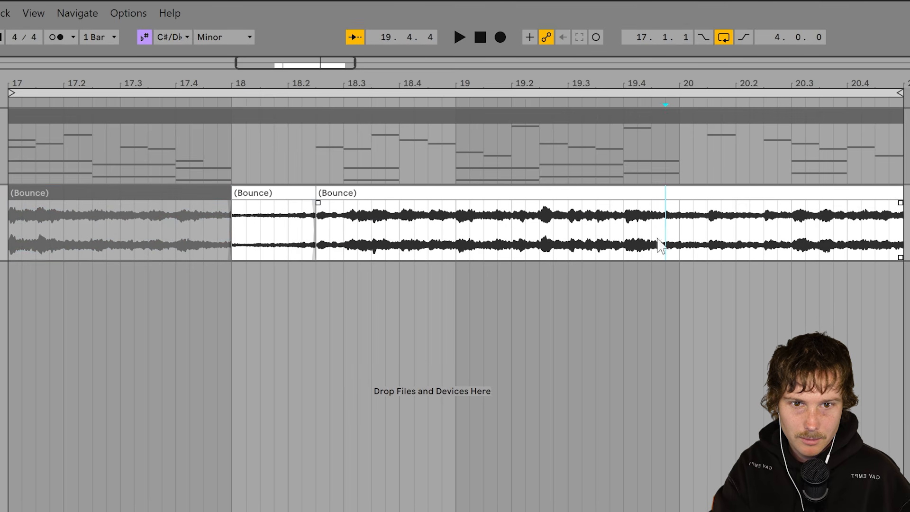
left_click_drag(687, 254, 748, 262)
key("ctrl+e")
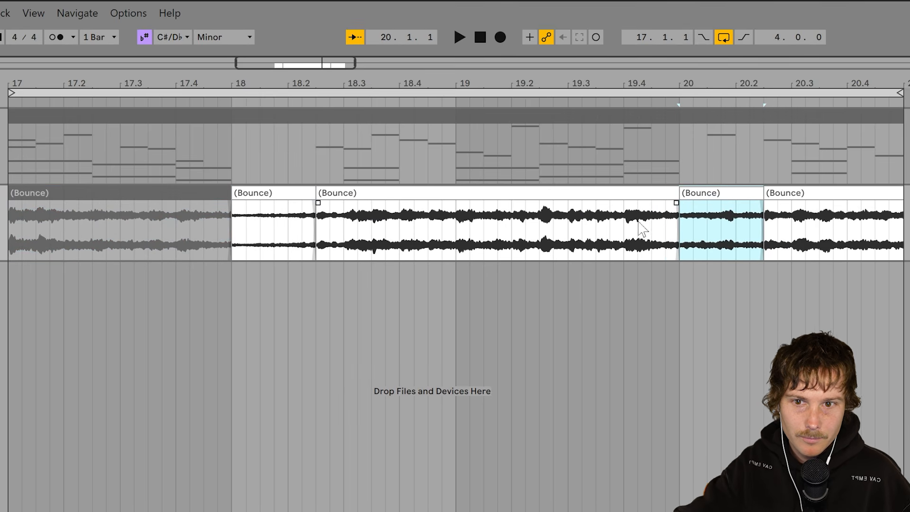
Deactivate the bounced sections from 18.2.3 to 20.1.1 and from 20.2.3 to 21.1.1.
left_click(533, 196)
key("0")
left_click(819, 191)
key("0")
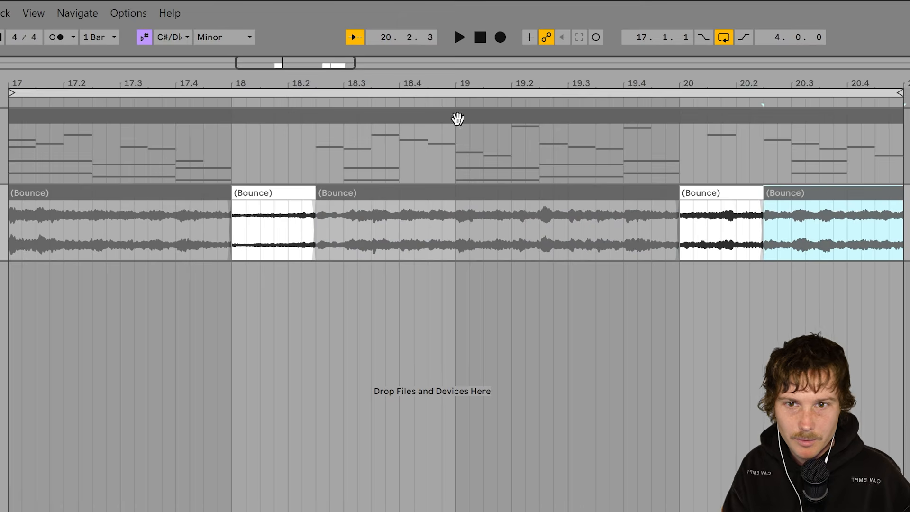
Reactivate the melody MIDI clip and play the loop together with the two active bounced sections.
left_click(470, 121)
key("space")
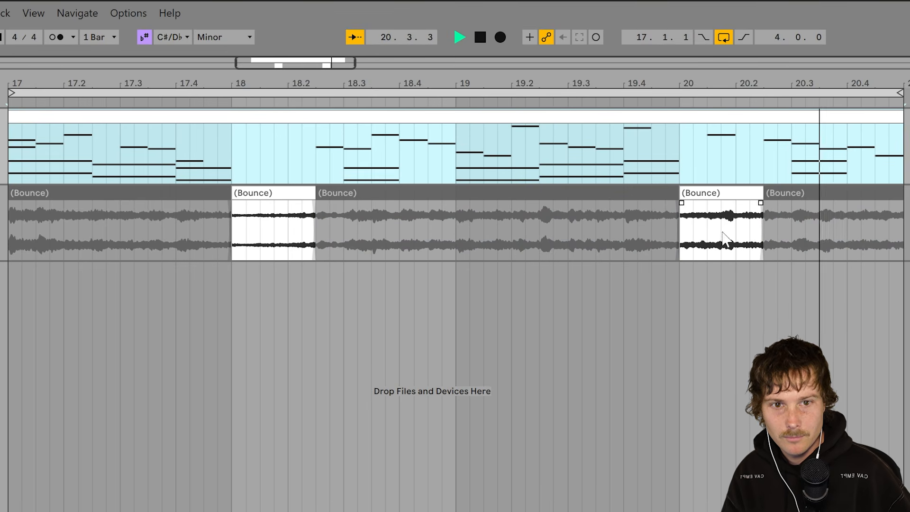
left_click(743, 195)
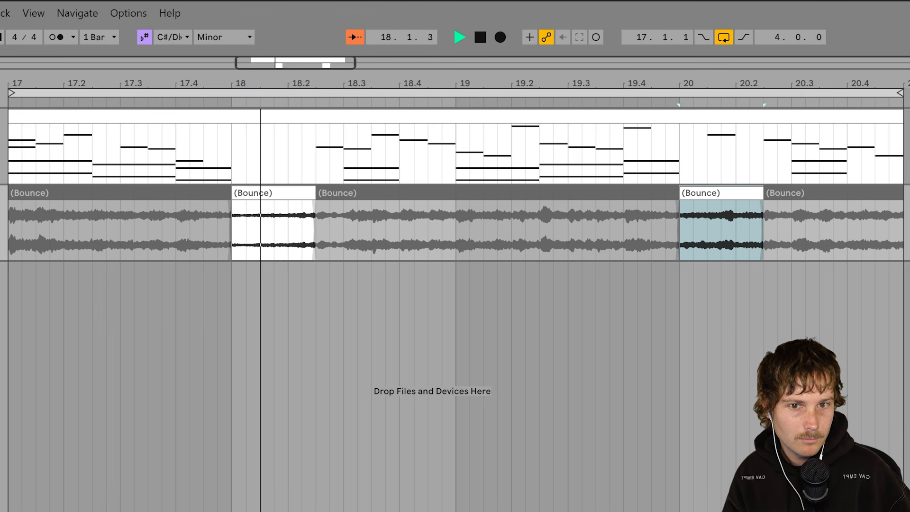
Select all the bounced sections, lower their track's volume to -8.0 dB and pan it slightly left.
left_click(165, 194)
double_click(820, 194, "shift")
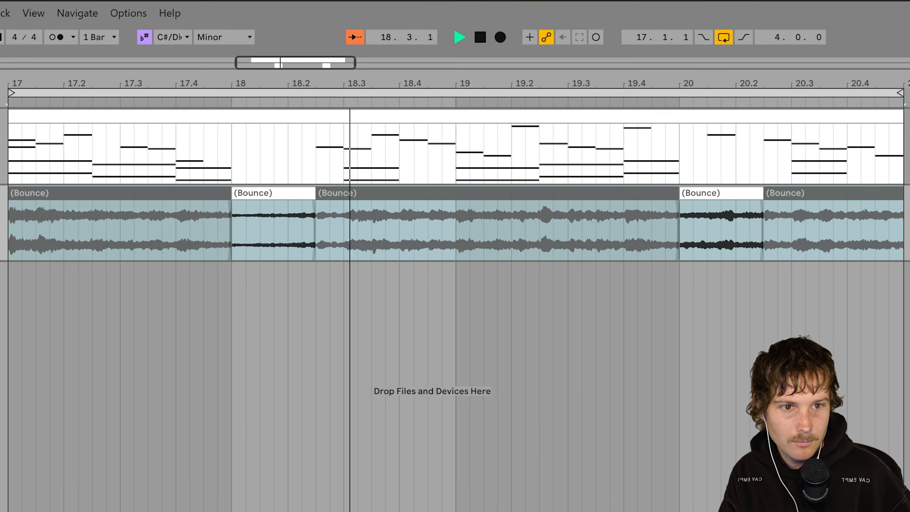
left_click(735, 101)
left_click_drag(735, 83, 735, 66)
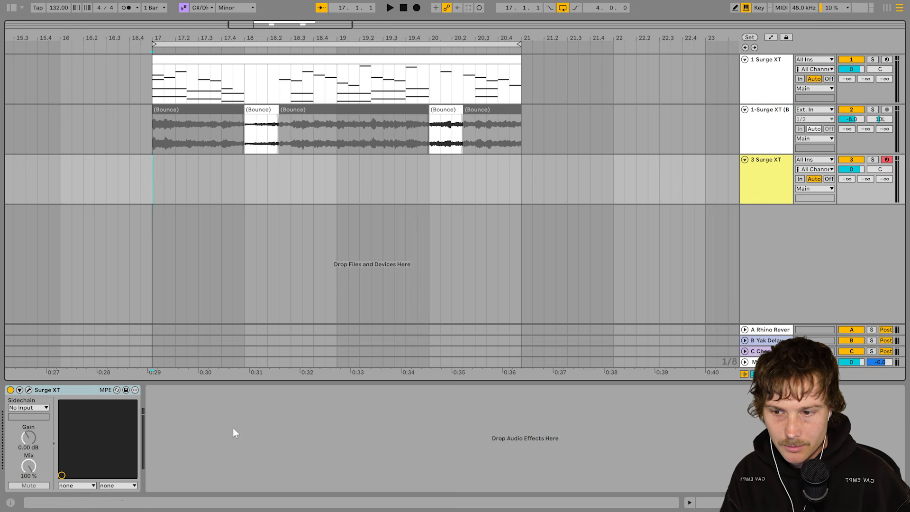
Load the factory Plucks patch Bell 1 into the Surge XT on track 3 and close its window.
left_click(234, 429)
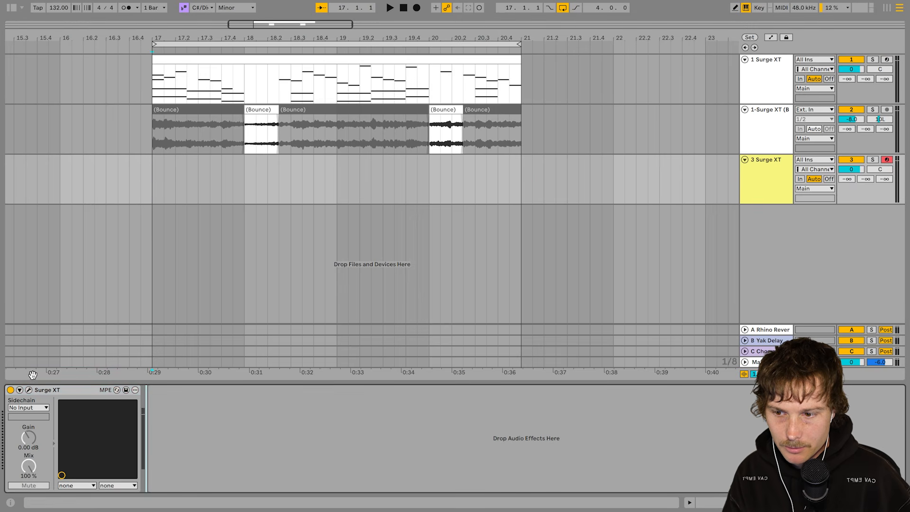
scroll(176, 200, "left", 1)
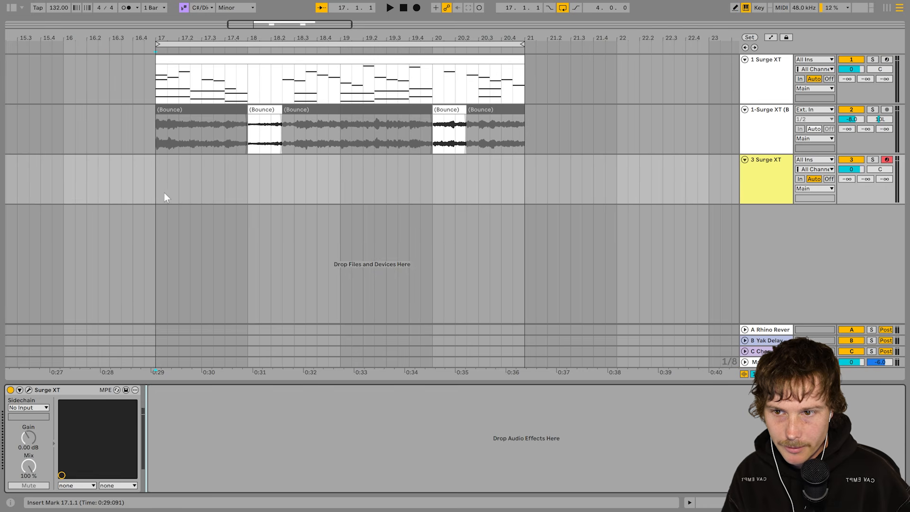
left_click(29, 389)
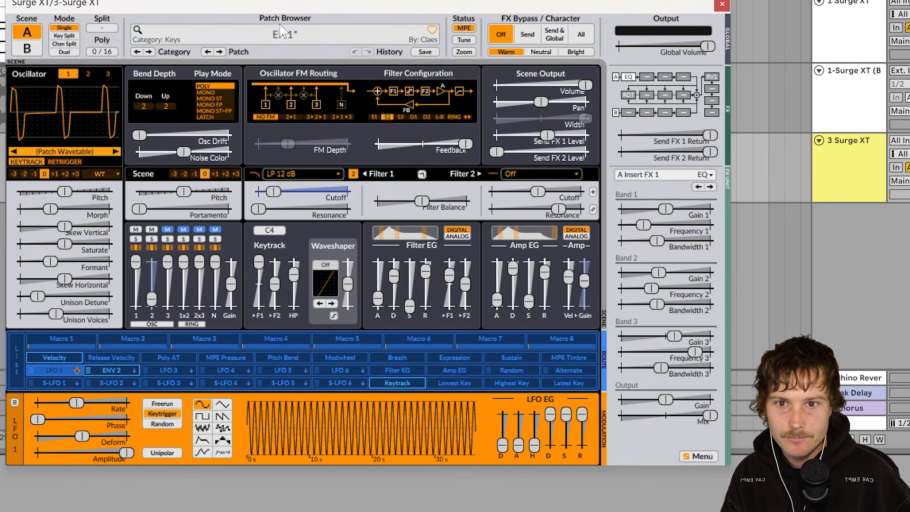
left_click(328, 58)
mouse_move(235, 238)
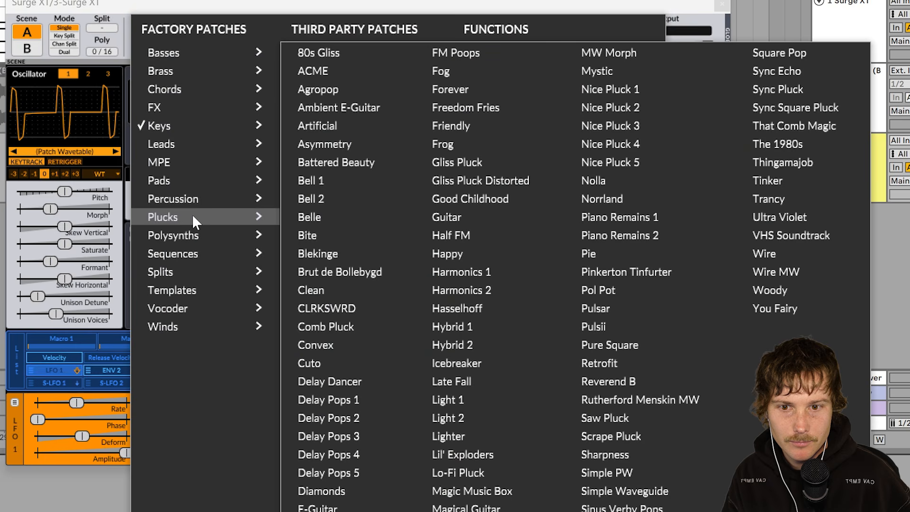
left_click(351, 182)
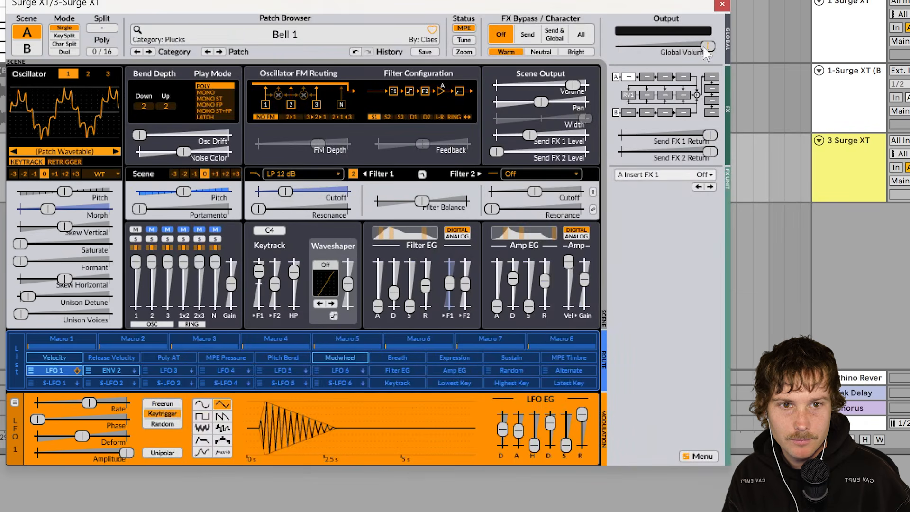
left_click(724, 4)
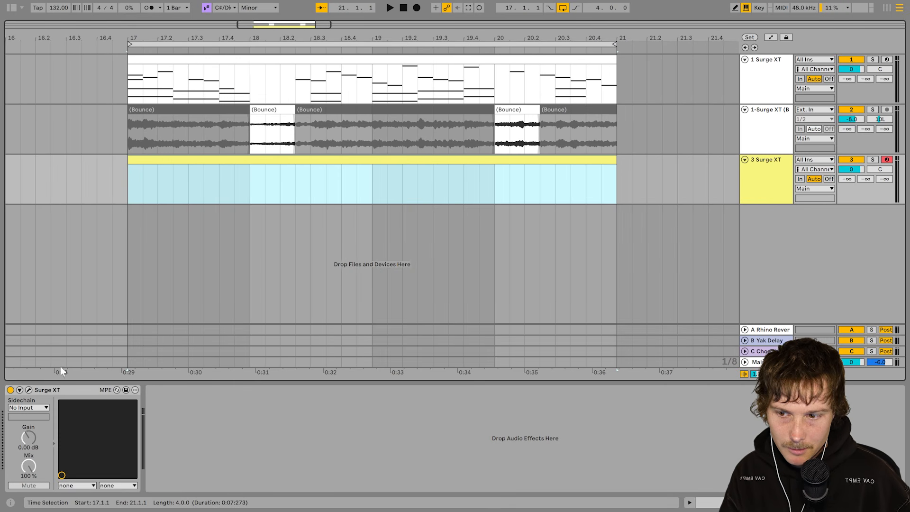
Reopen track 3's Surge XT, try Bell 2, and browse the patch categories forward to 808er Than 808, stepping back to Winds.
left_click(27, 389)
left_click(29, 390)
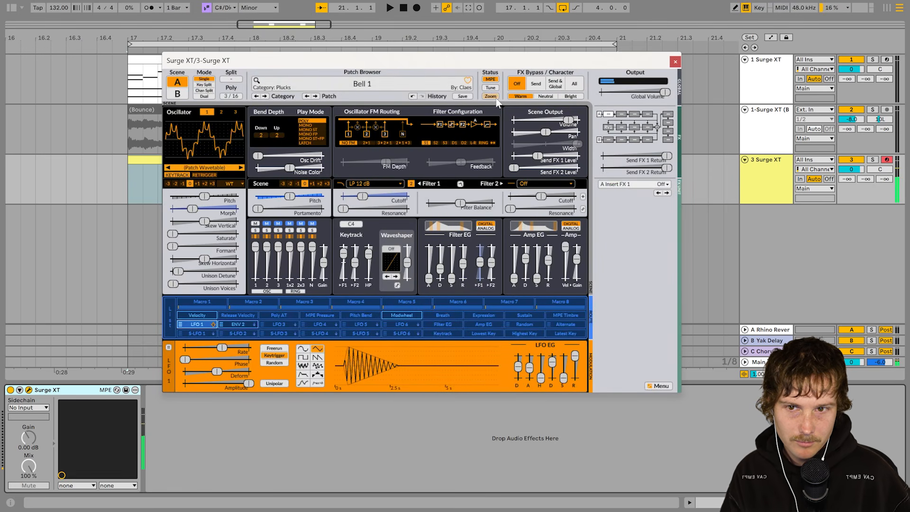
left_click(314, 97)
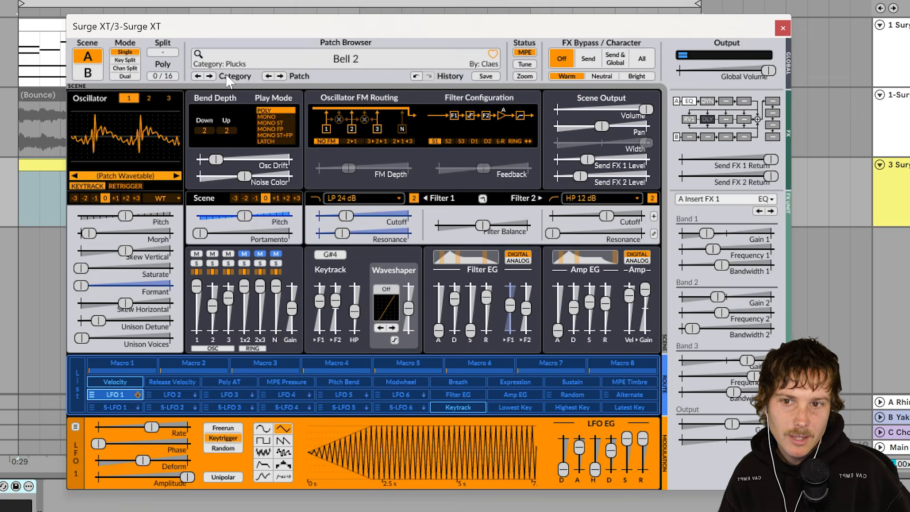
left_click(265, 96)
left_click(264, 96)
left_click(264, 96)
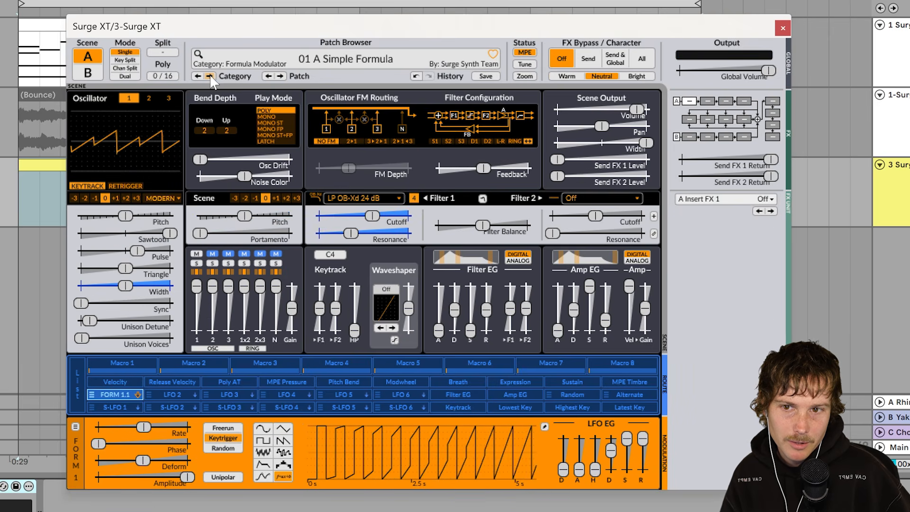
left_click(210, 76)
left_click(210, 76)
left_click(209, 77)
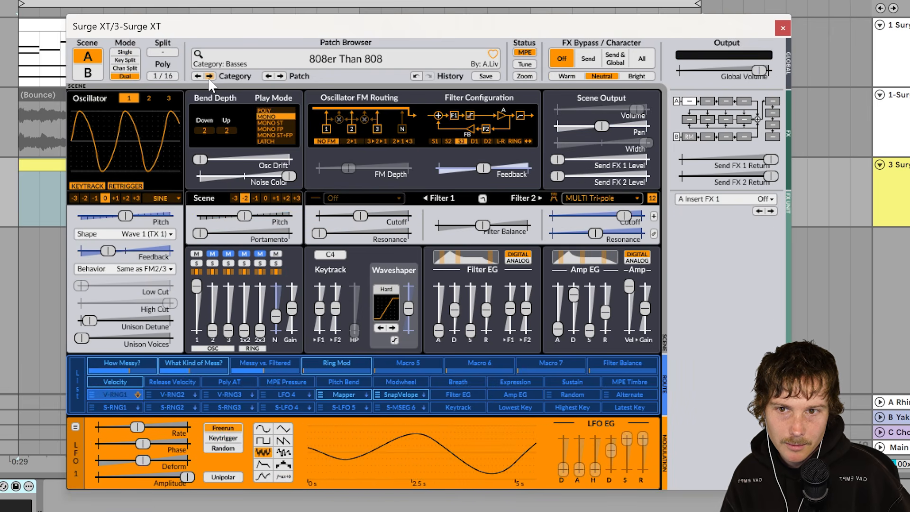
left_click(199, 77)
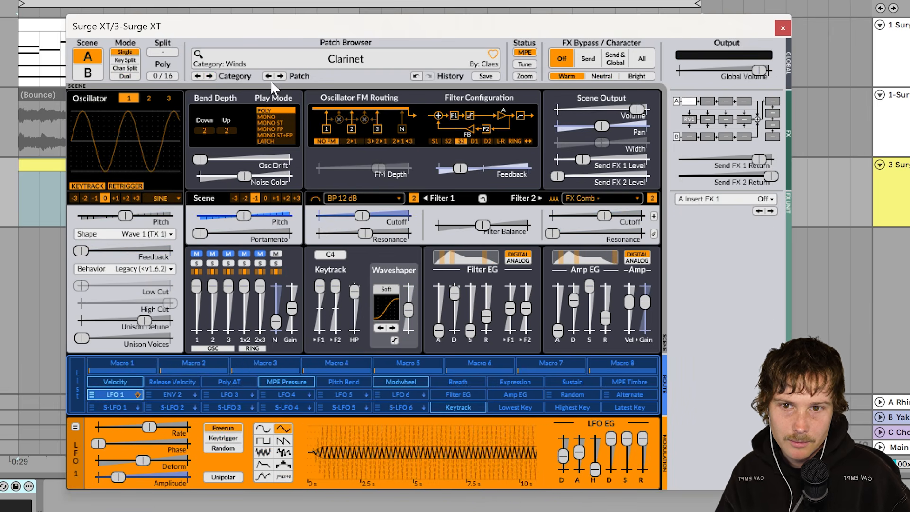
Browse forward through the bass and lead patch categories until reaching the third-party Pads category.
left_click(209, 76)
left_click(209, 76)
left_click(210, 77)
left_click(209, 77)
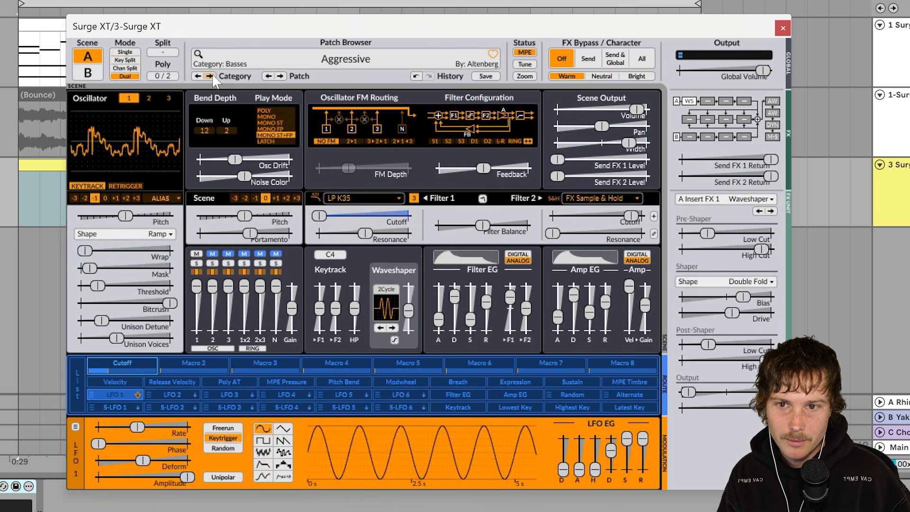
left_click(209, 77)
left_click(209, 76)
left_click(210, 77)
left_click(210, 77)
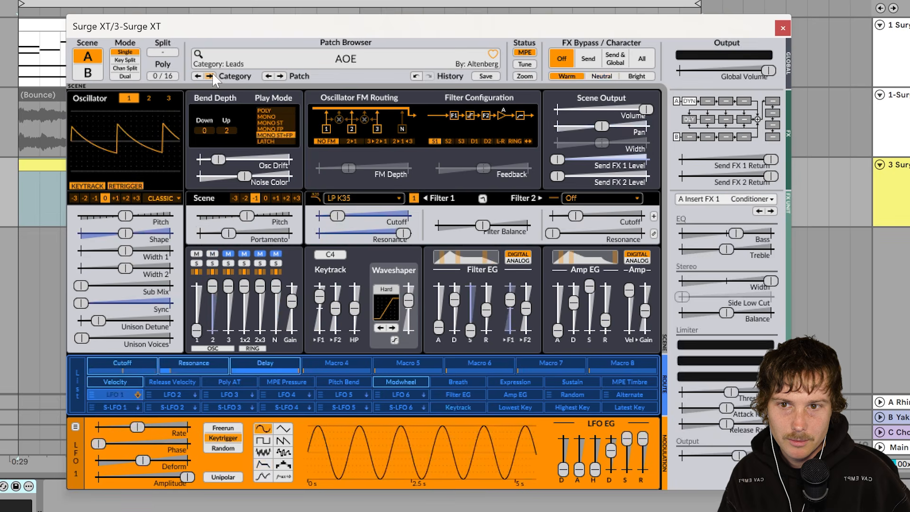
left_click(209, 76)
left_click(209, 77)
left_click(197, 76)
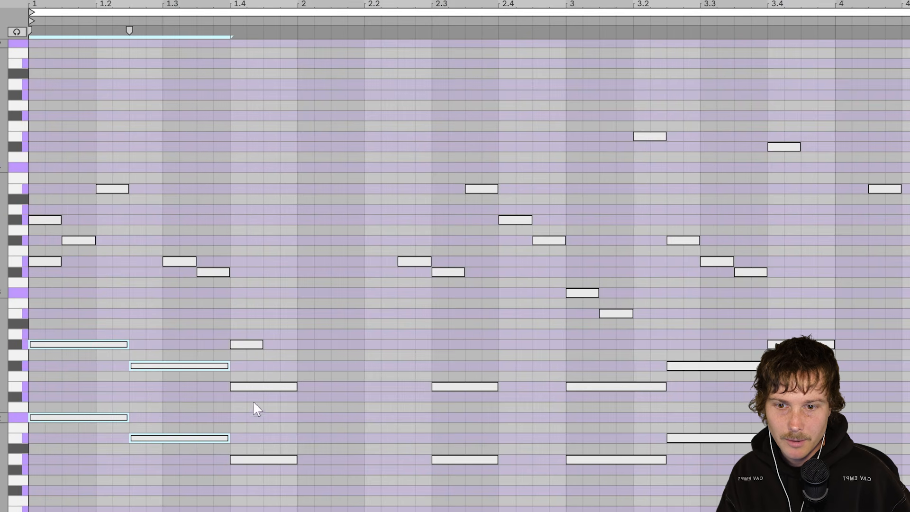
Copy the low chord notes from the melody clip into the empty four-bar clip on track 3.
left_click_drag(254, 404, 727, 482)
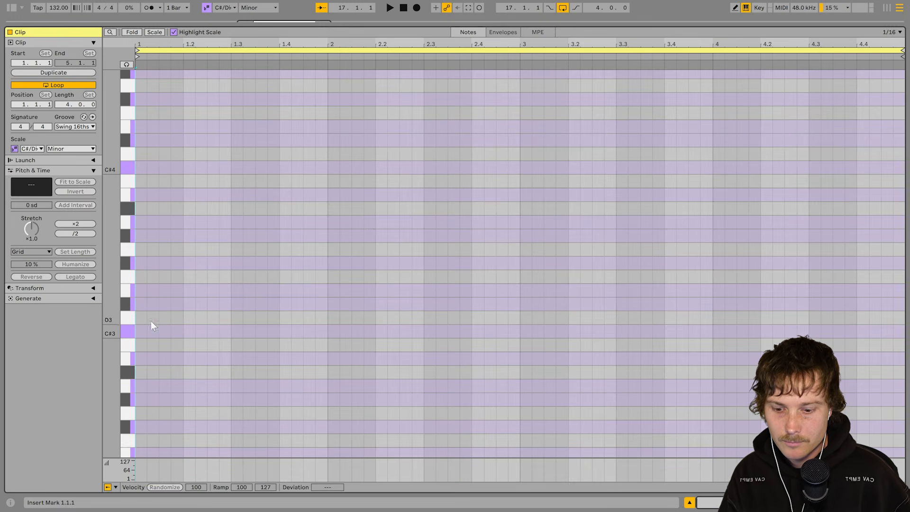
scroll(164, 334, "down", 5)
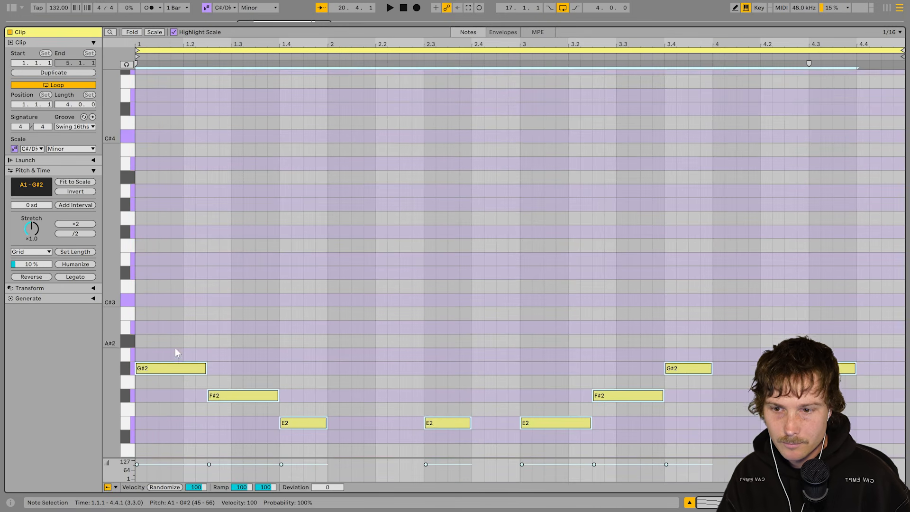
scroll(328, 328, "down", 4)
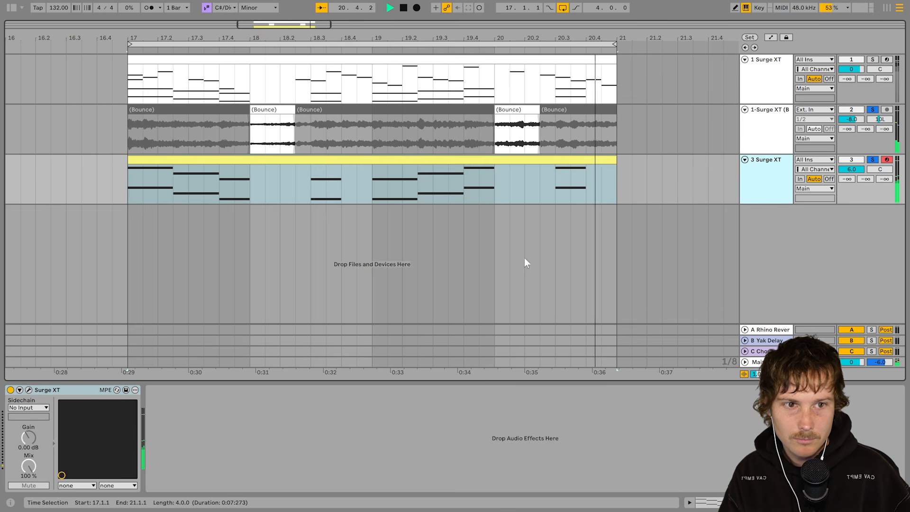
Select the active reversed sections at bars 18 and 20 on the bounce track while the loop plays.
left_click(504, 110)
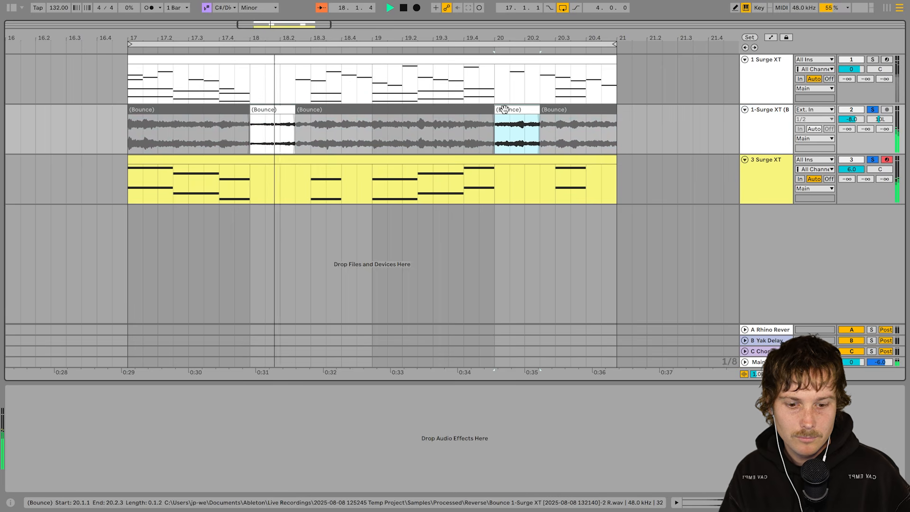
left_click(274, 111)
left_click(524, 111)
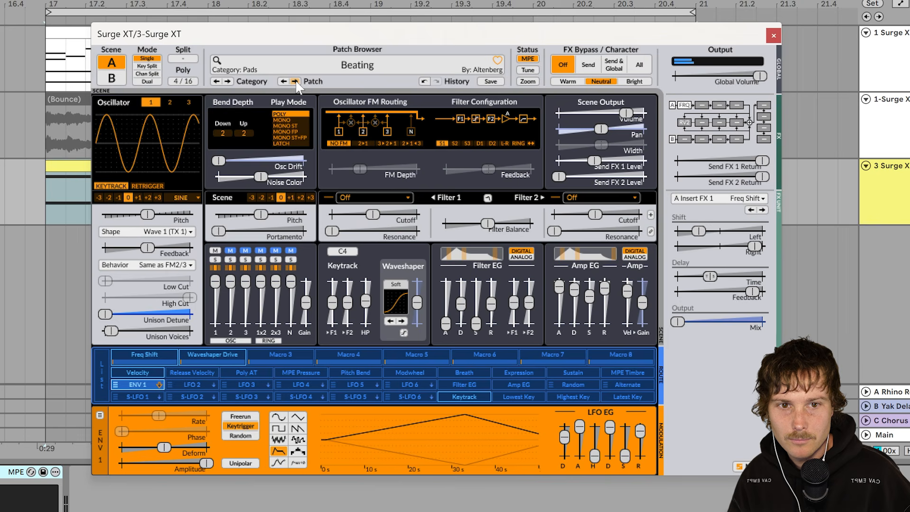
Switch track 3's Surge XT from the Beating patch to the Bowed pad patch.
left_click(294, 81)
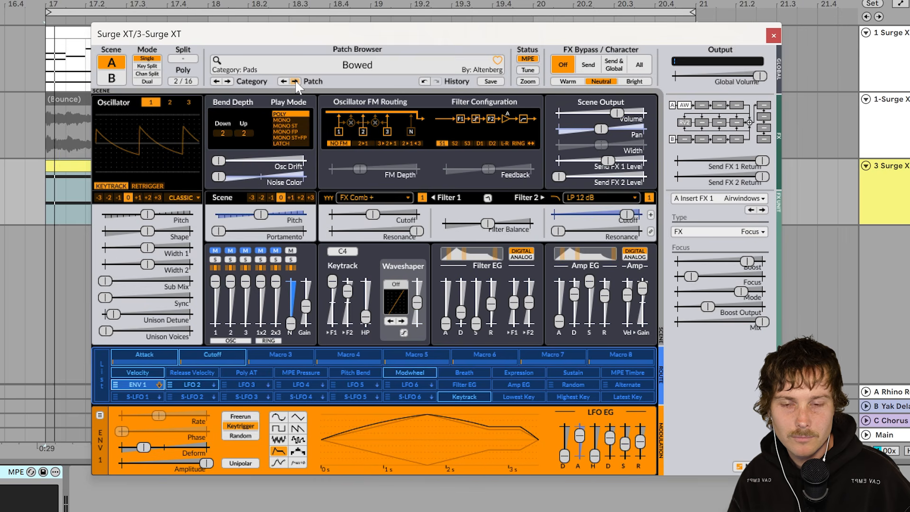
Browse onward through the Pads patches on track 3's Surge XT, past Cyber Pad and Ghost Past, and settle on Journey.
left_click(294, 81)
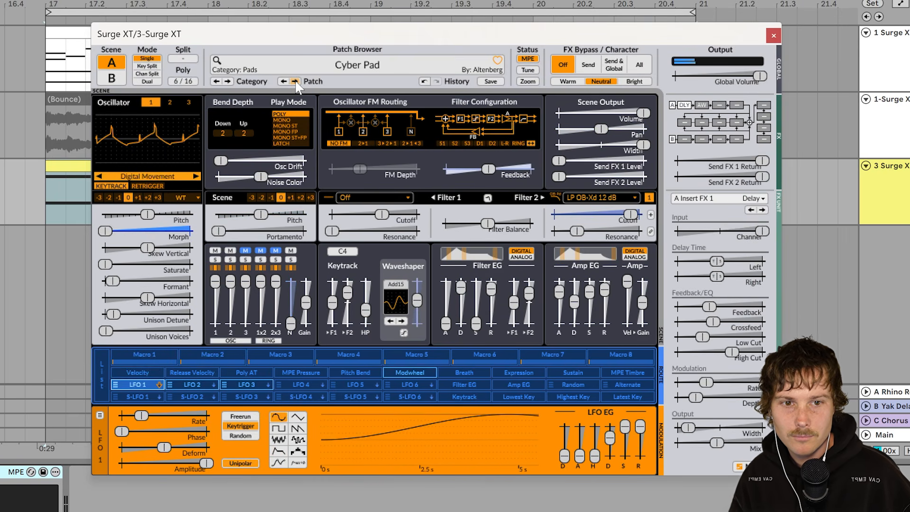
left_click(295, 81)
left_click(295, 81)
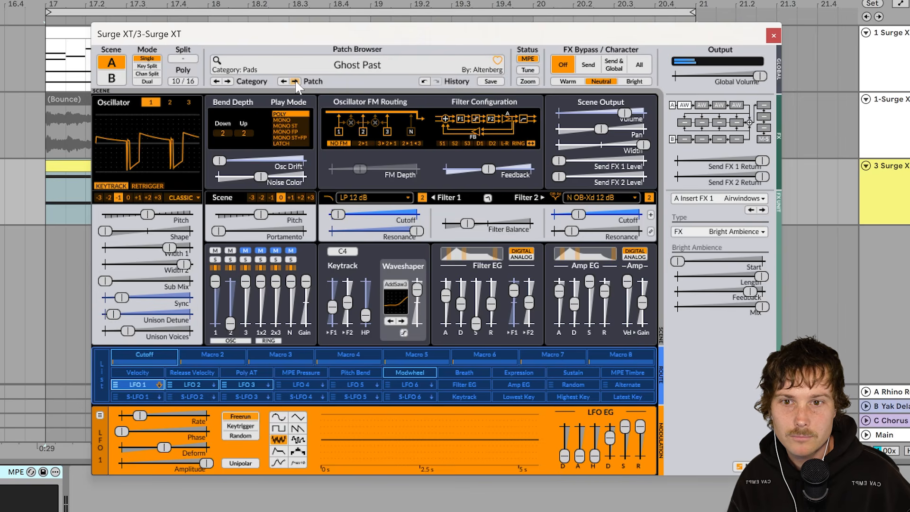
left_click(295, 82)
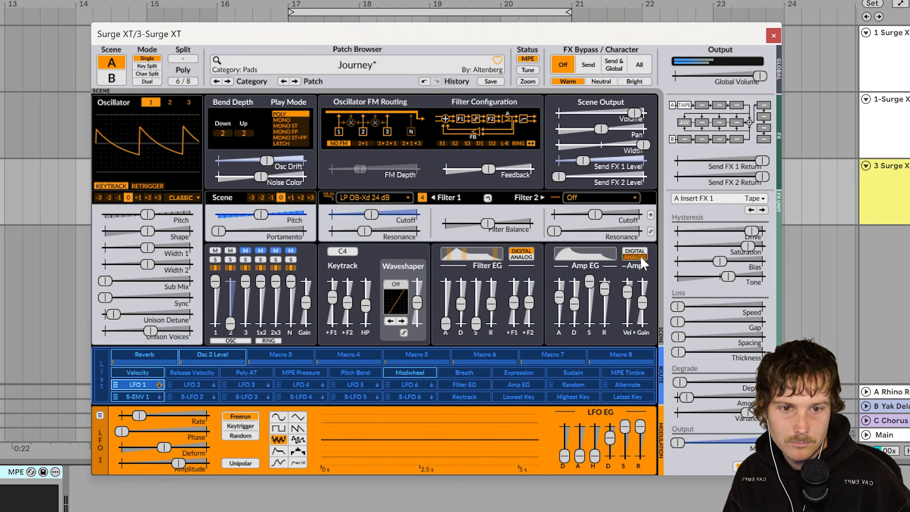
Set the Journey patch's amp envelope to digital mode and lower the Tape effect's drive to about 68%.
left_click(636, 251)
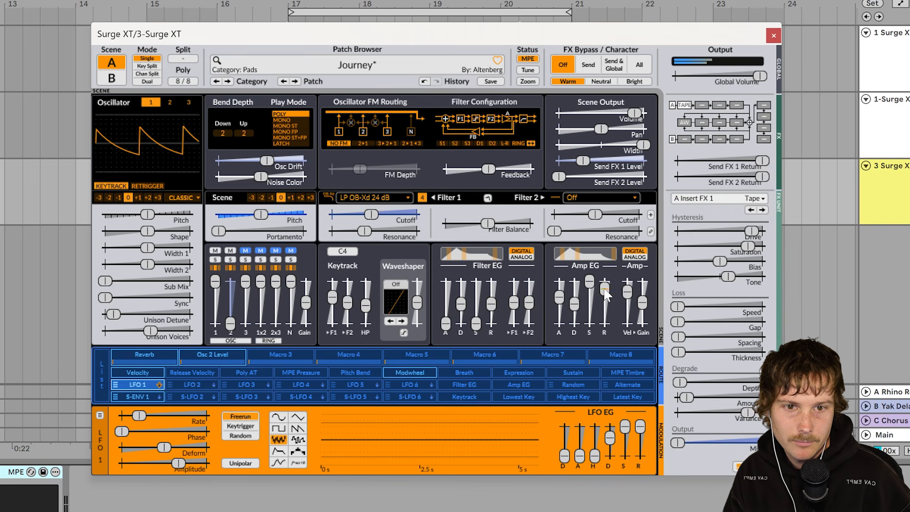
left_click_drag(752, 231, 730, 233)
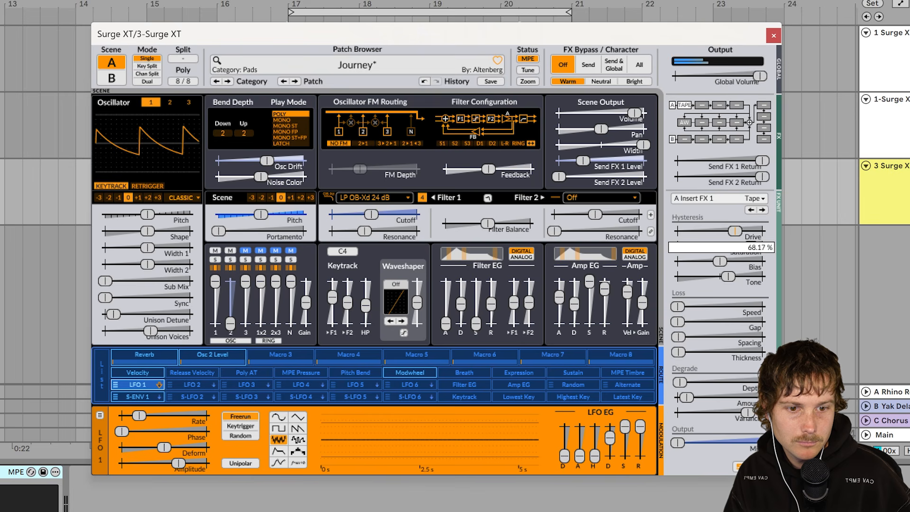
left_click_drag(735, 231, 733, 231)
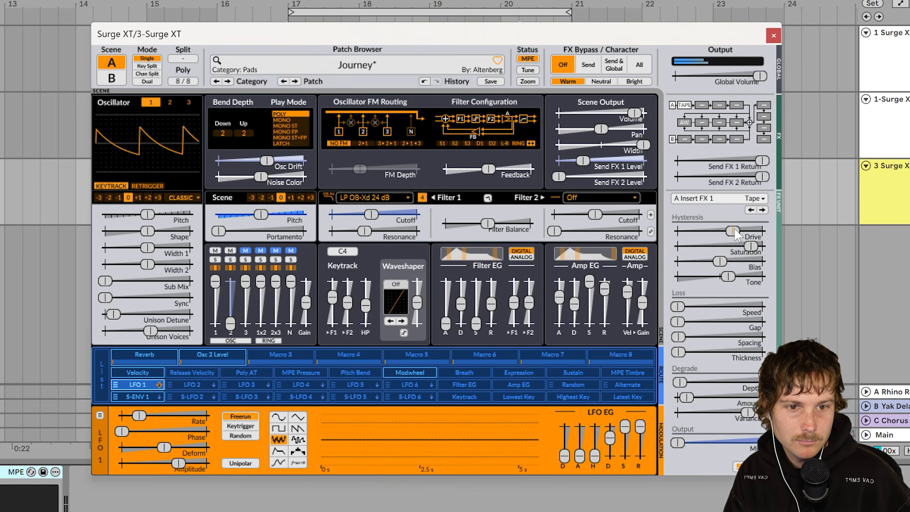
left_click(756, 201)
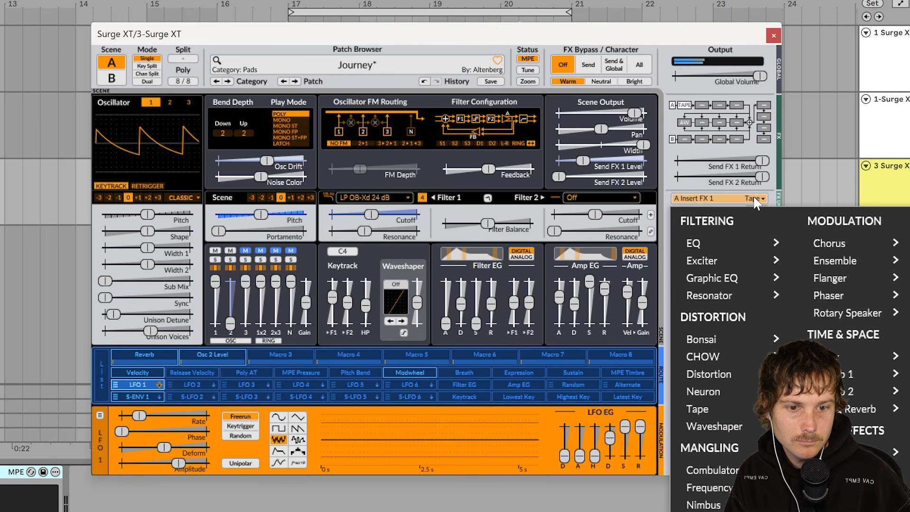
left_click(755, 200)
left_click(752, 198)
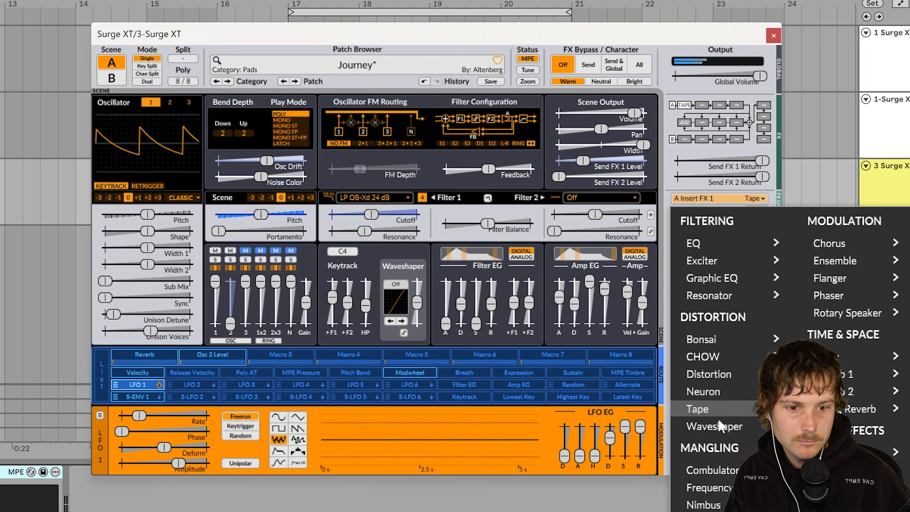
left_click(771, 179)
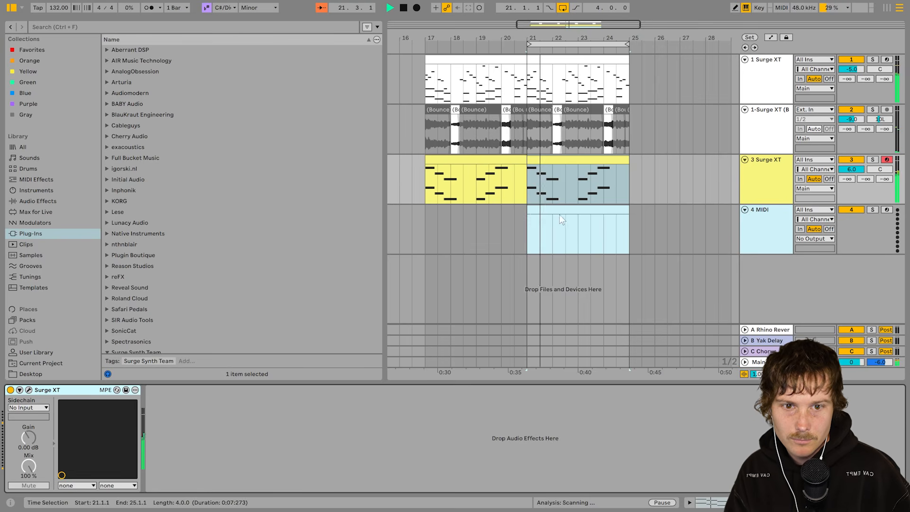
Load the Plucks patch Bell 1 in track 4's Surge XT, arm the track, and advance to Bell 2.
left_click(559, 214)
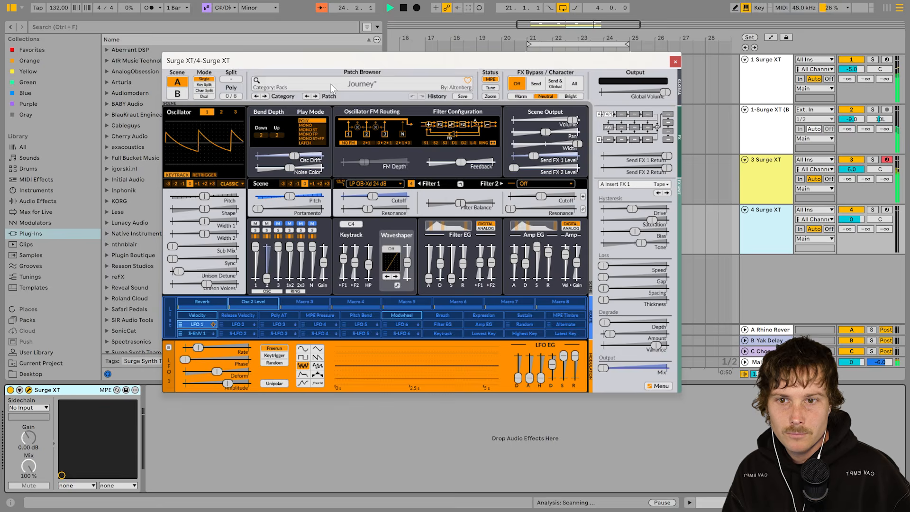
left_click(331, 84)
mouse_move(305, 146)
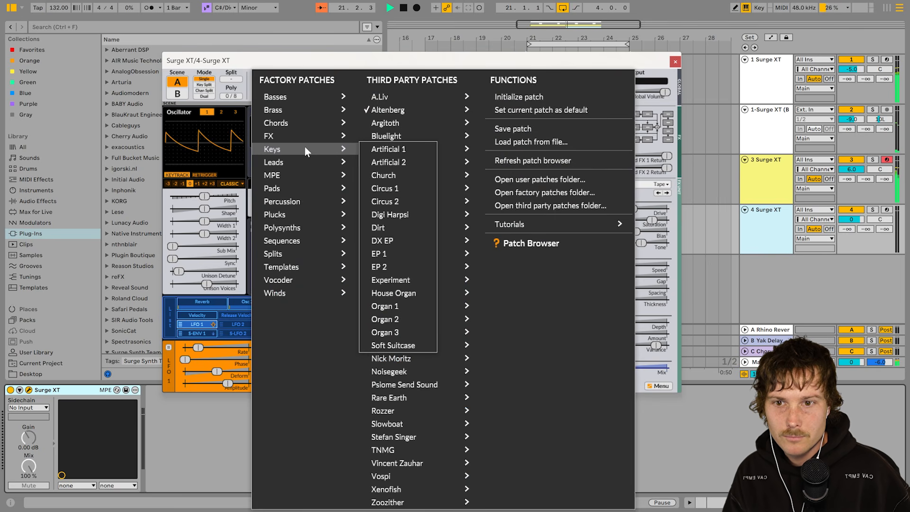
mouse_move(283, 218)
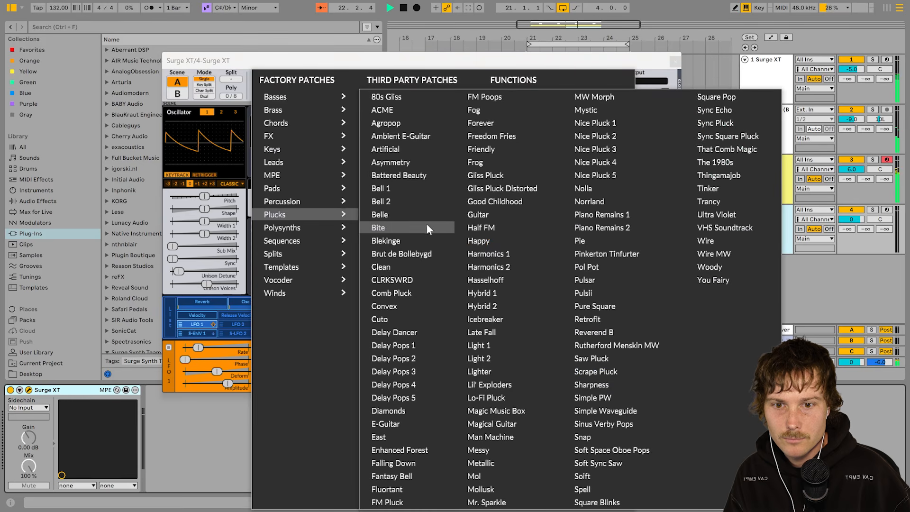
left_click(408, 189)
left_click(886, 209)
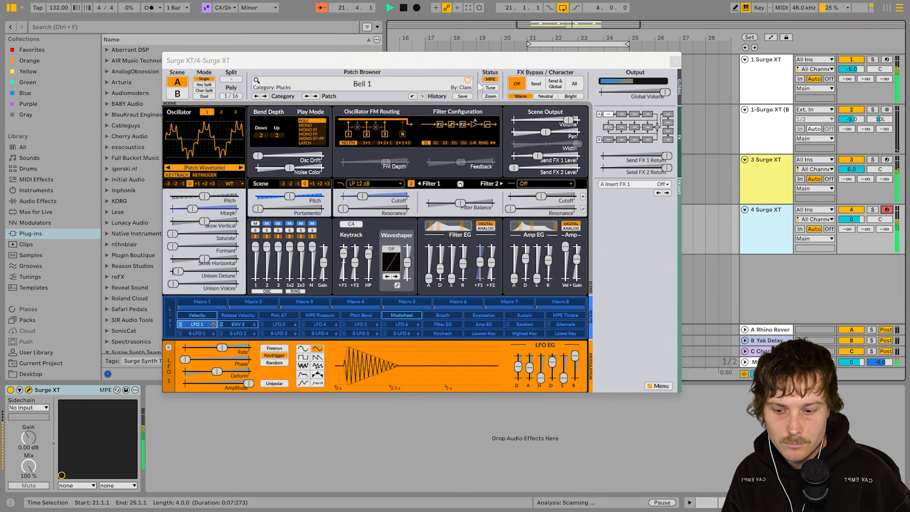
key("x")
left_click(316, 95)
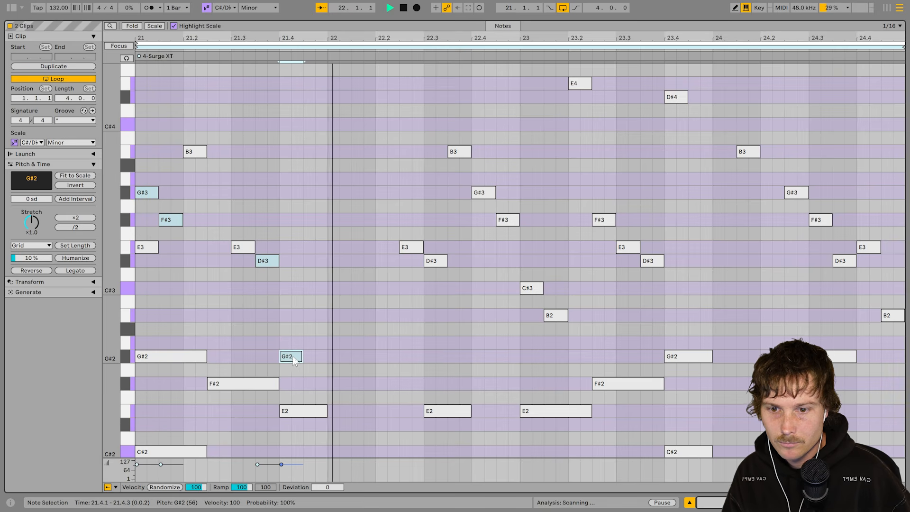
In track 4's clip, move the note at 21.4 up to B2 and add C#3 and B2 notes at the start of bar 23.
left_click_drag(291, 359, 298, 319)
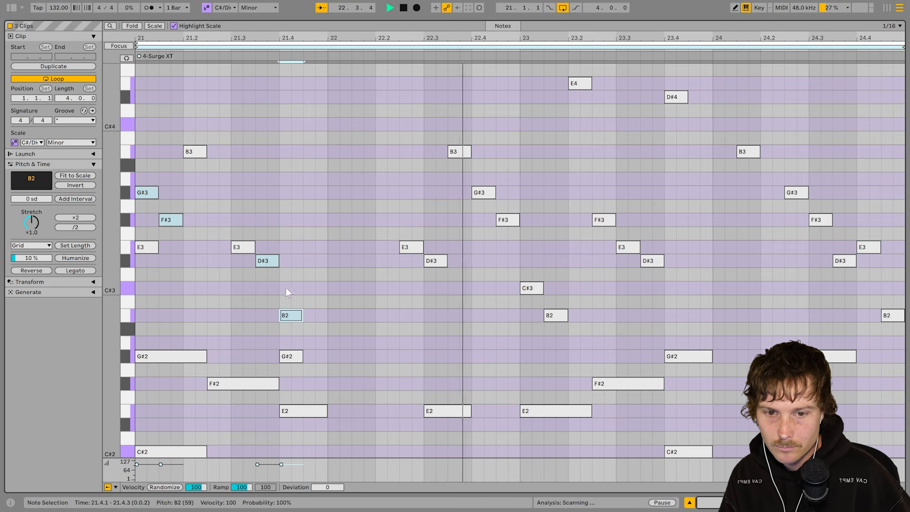
left_click(529, 287)
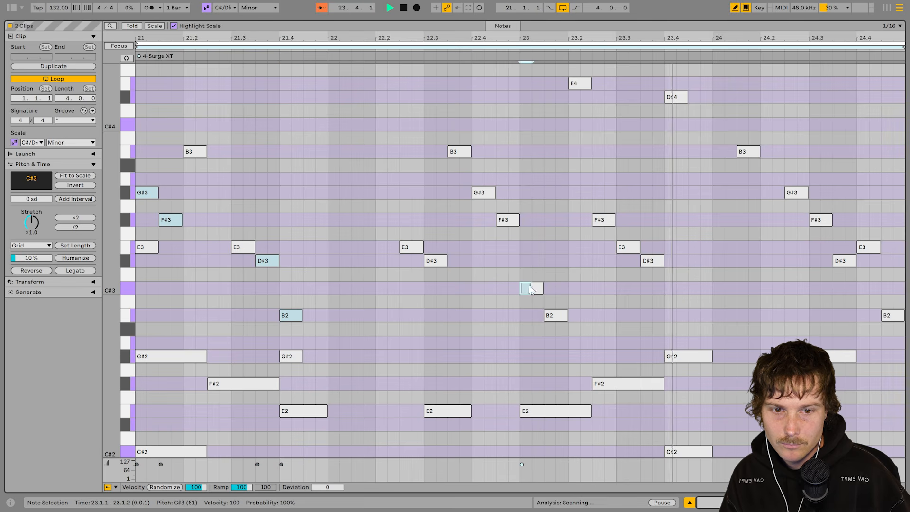
key("b")
left_click(554, 315)
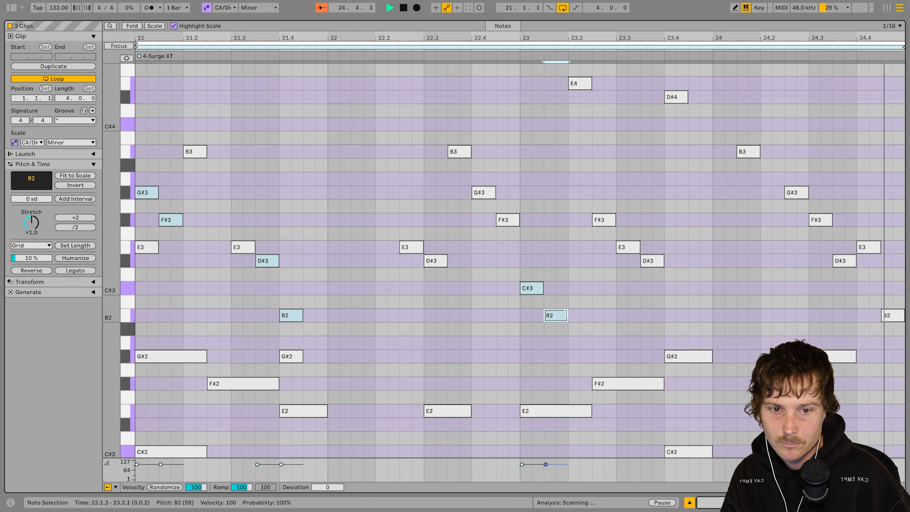
left_click(559, 317, "shift")
Try the two notes at the start of bar 23 an octave higher and the note at 23.4 on G#2.
key("shift+Up")
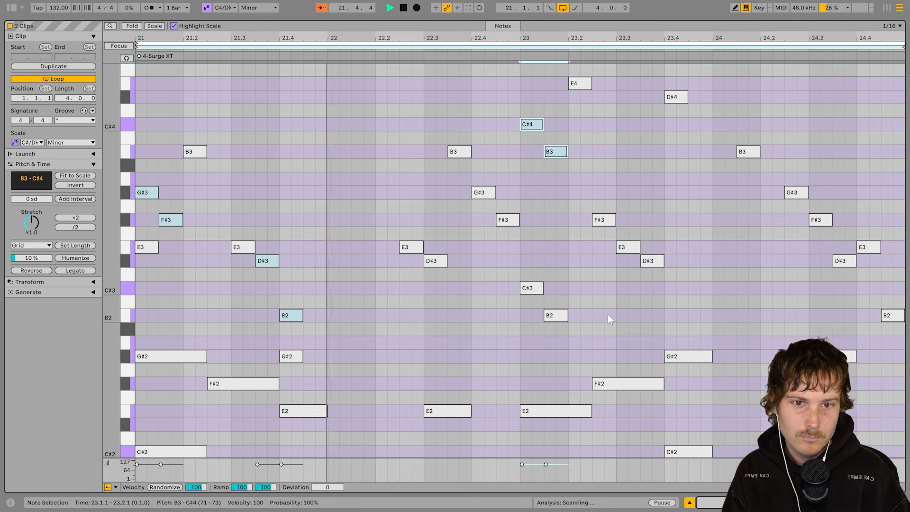
scroll(584, 306, "up", 2)
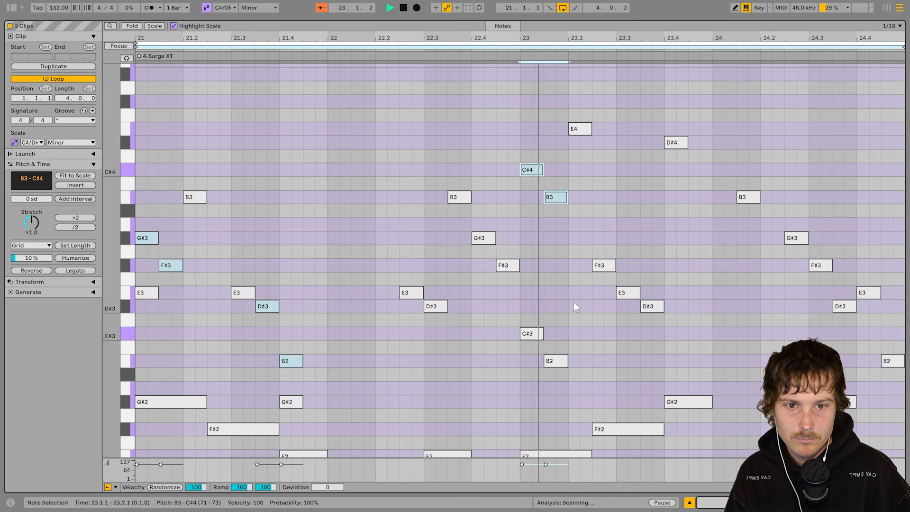
left_click(570, 272)
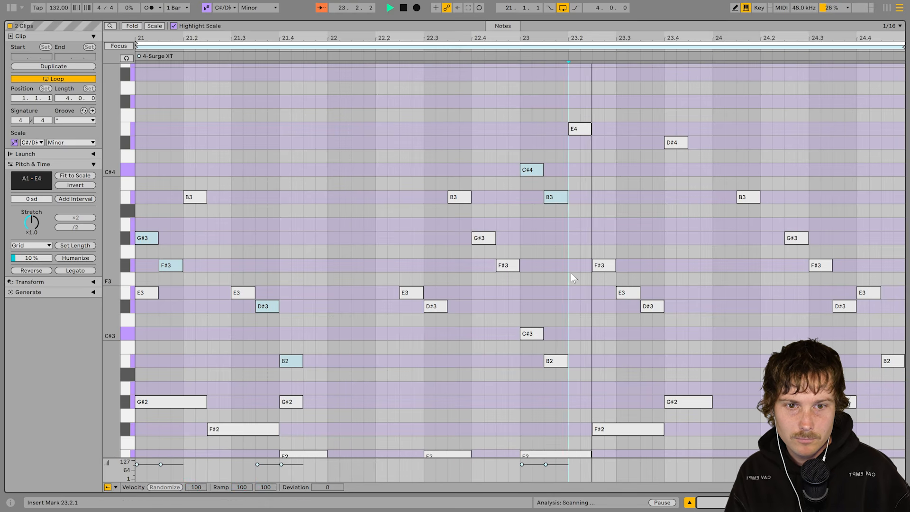
left_click(558, 195)
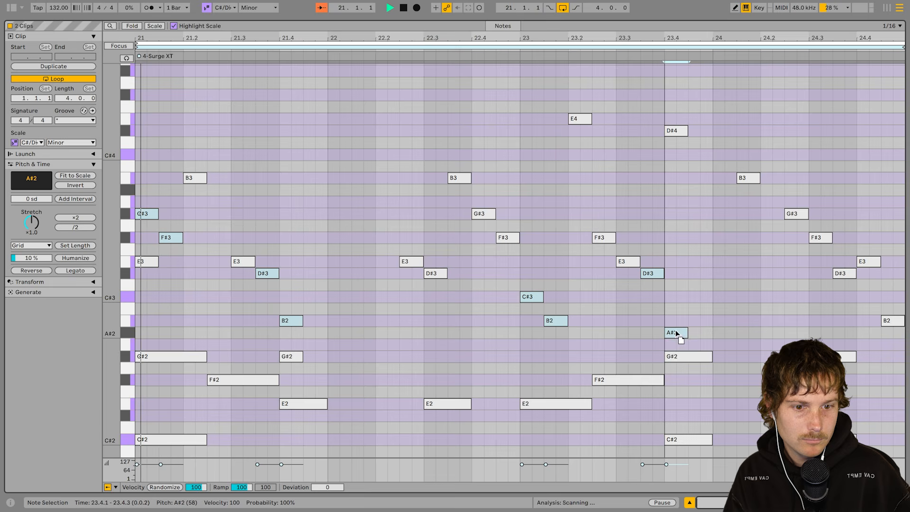
left_click_drag(680, 334, 678, 359)
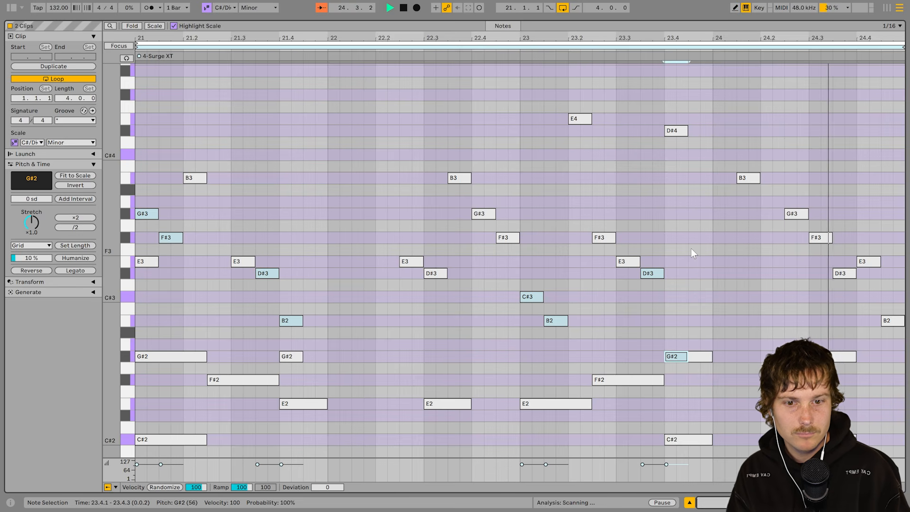
In track 4's Bell 2 patch, adjust the amp envelope for a slower attack and longer release, and increase the unison voices.
key("shift+Tab")
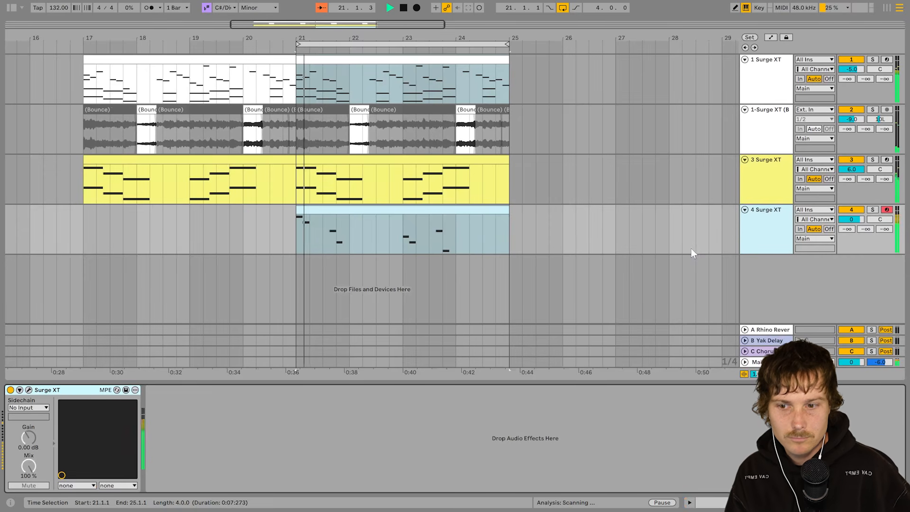
left_click(28, 390)
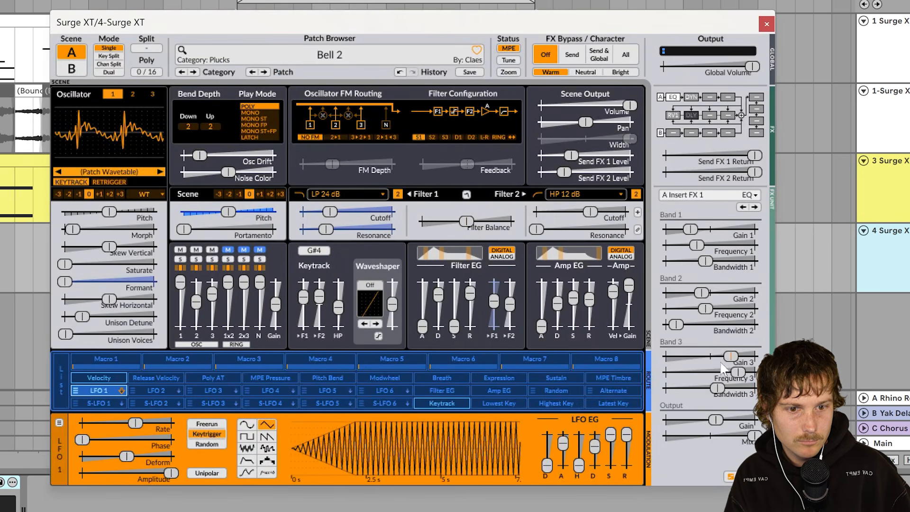
left_click_drag(590, 299, 588, 294)
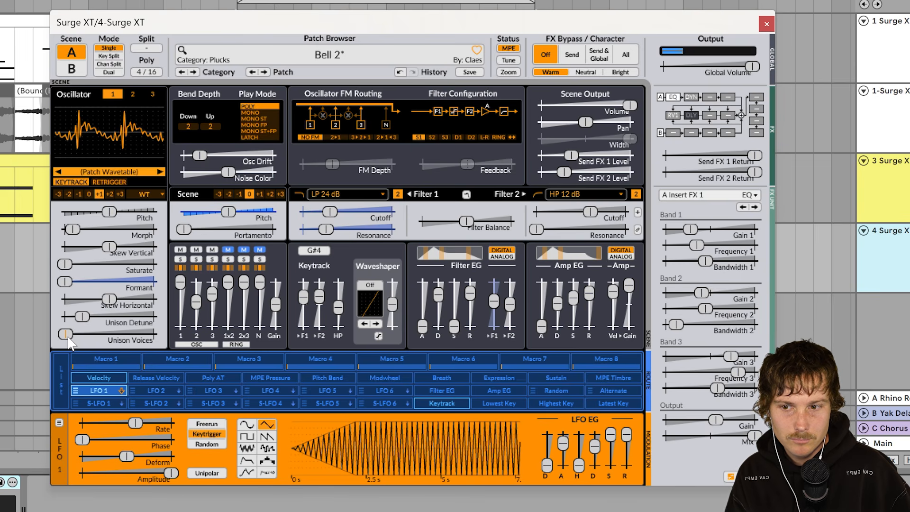
left_click_drag(66, 334, 79, 317)
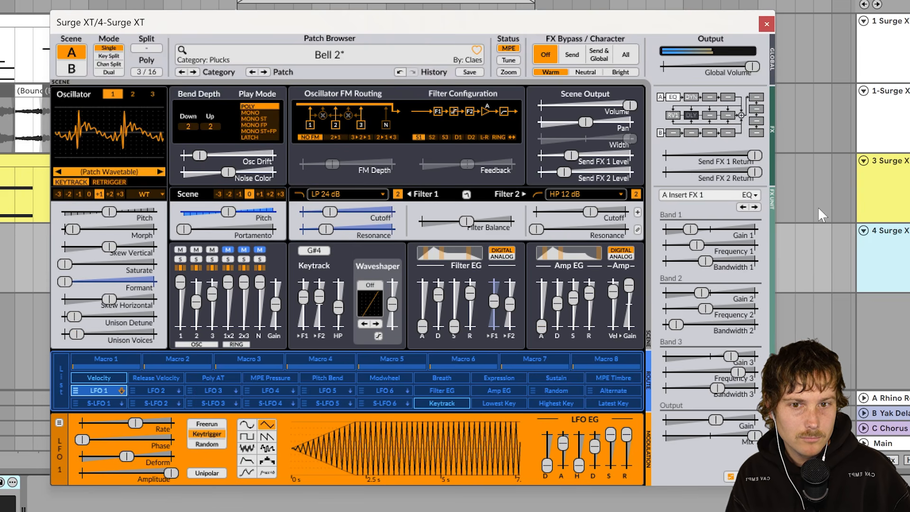
left_click(541, 326)
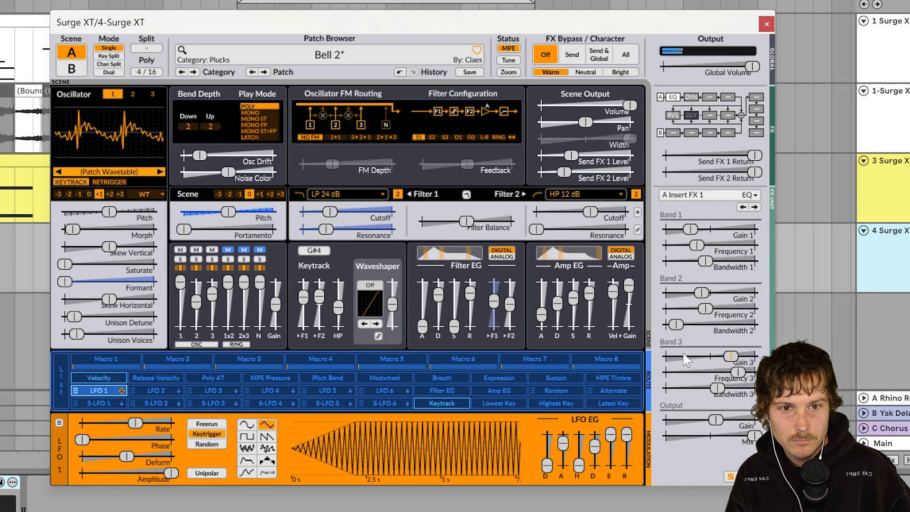
left_click(768, 28)
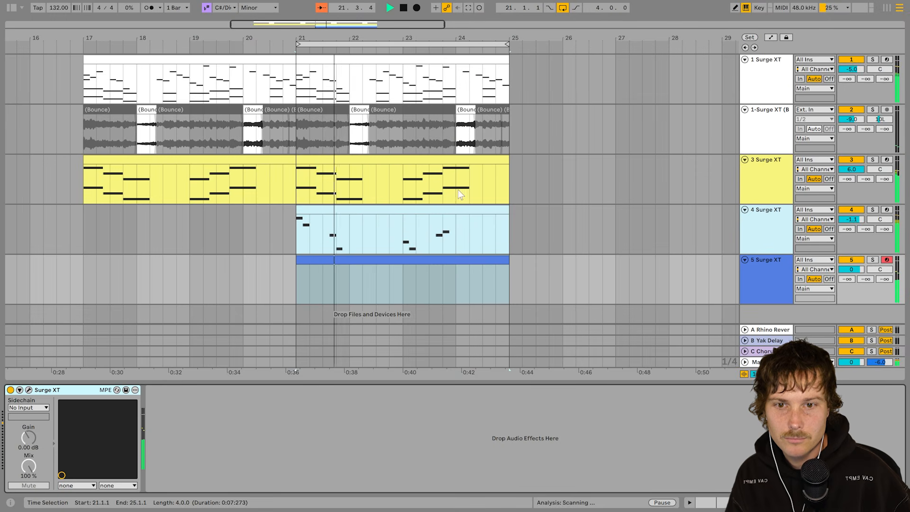
Add a two-beat C#3 at bar 1 and a two-beat B2 at bar 3 of track 5's clip, and raise both an octave.
double_click(488, 292)
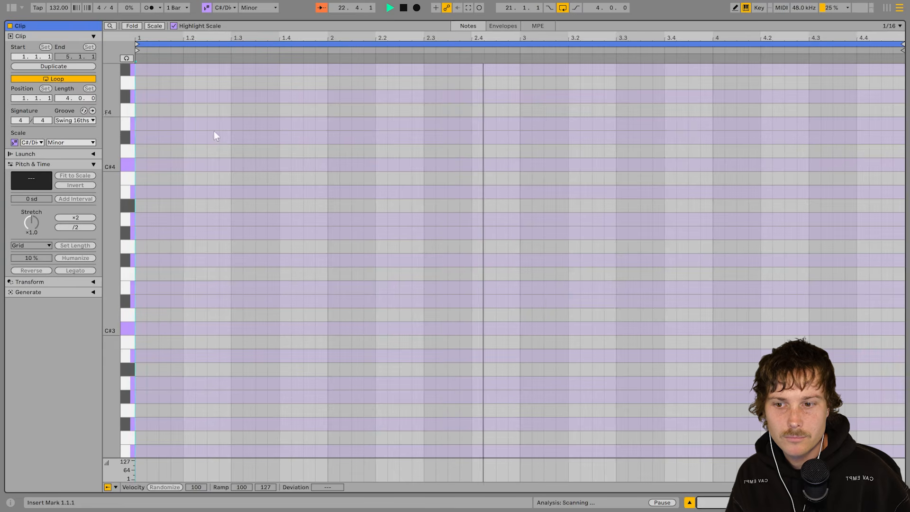
double_click(141, 328)
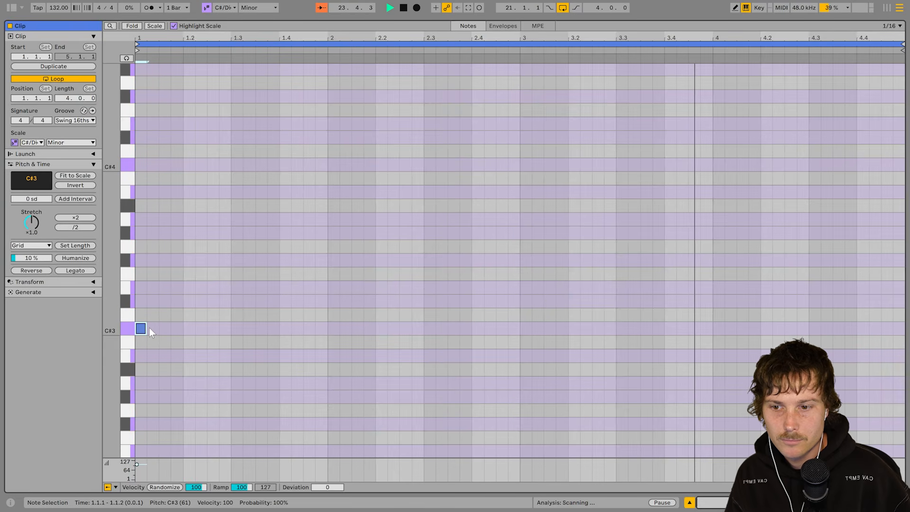
left_click_drag(145, 328, 232, 328)
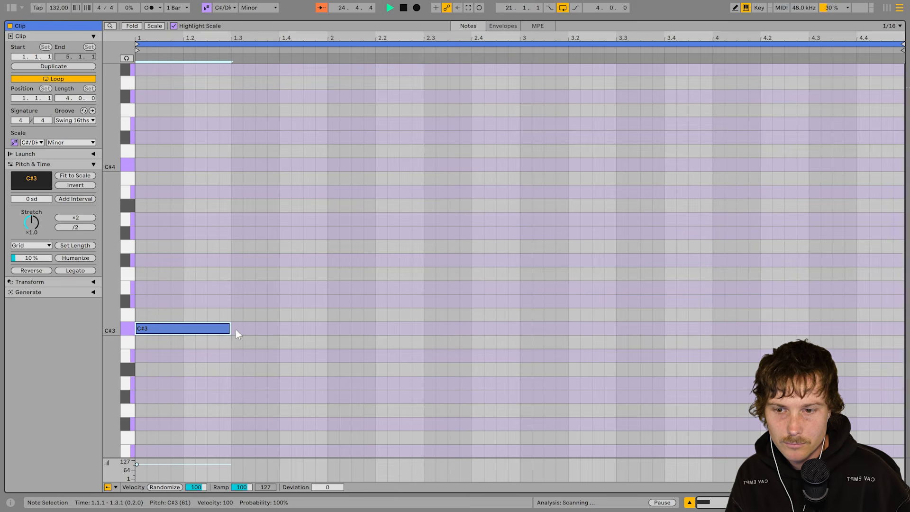
left_click_drag(140, 328, 525, 353)
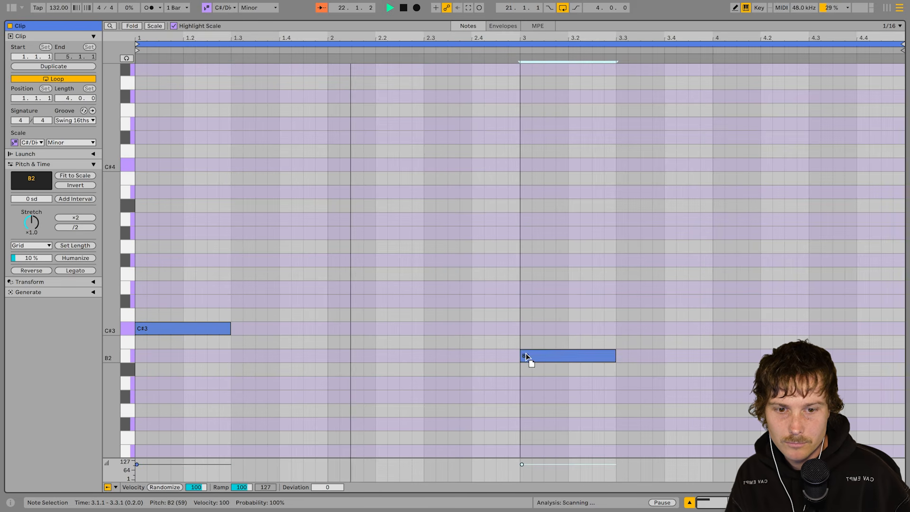
mouse_move(179, 311)
left_mouse_down()
mouse_move(315, 362)
mouse_move(569, 377)
left_mouse_up()
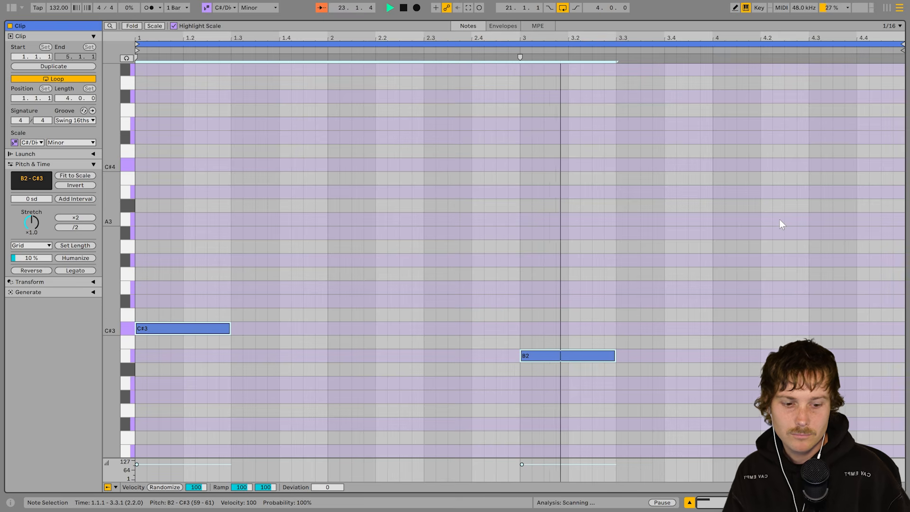
key("shift+Up")
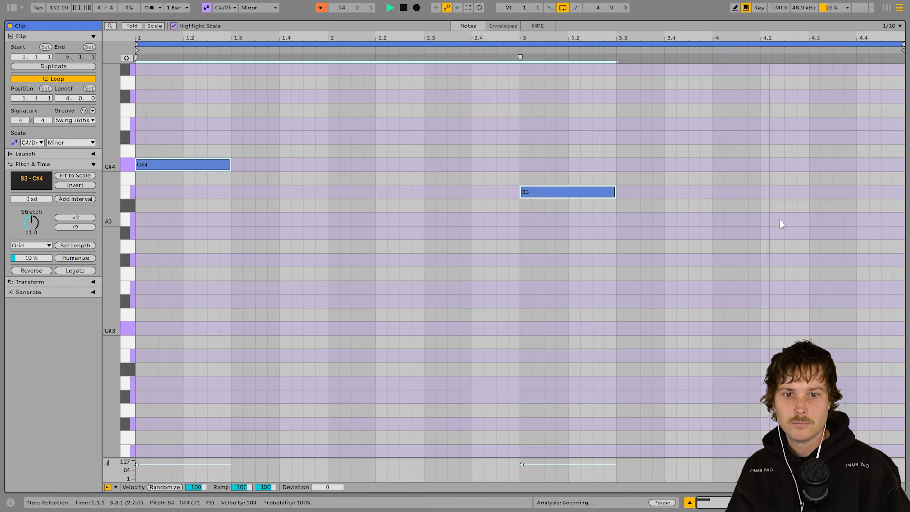
Lower track 5's volume to -11.5 dB and recolor the track light blue.
key("shift+Tab")
mouse_move(852, 269)
left_mouse_down()
mouse_move(851, 287)
mouse_move(859, 275)
left_mouse_up()
left_click(776, 283)
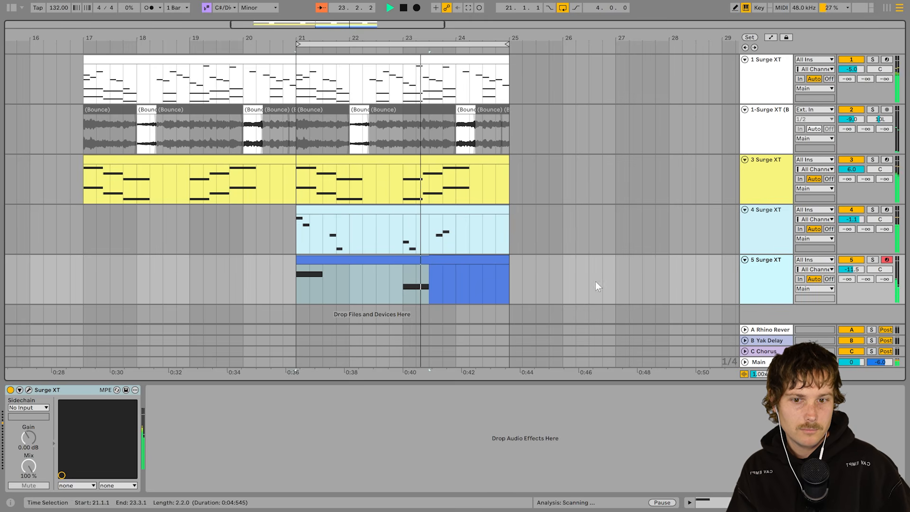
Recolor track 5 blue to match its clip and add a sixth Surge XT track with the Blekinge pluck patch.
left_click(470, 260)
left_click(776, 298)
left_click(500, 252)
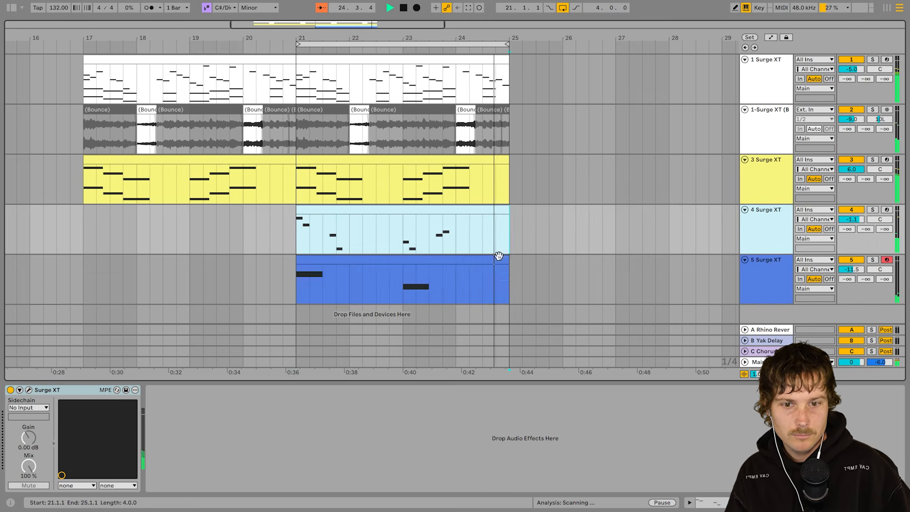
left_click(500, 259)
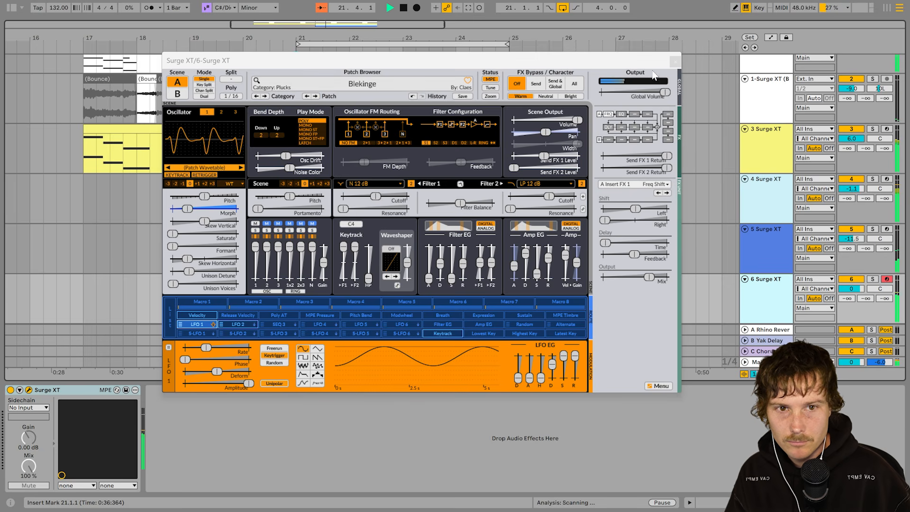
left_click(674, 62)
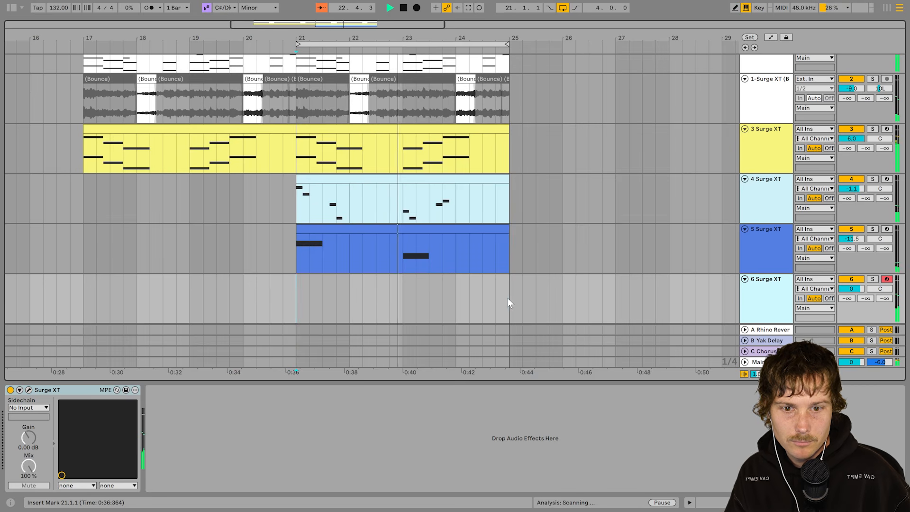
Insert a four-bar clip at bar 21 on track 6 and capture a one-bar B4, G#4, B4, F#4 pattern alongside track 1's melody.
right_click(490, 304)
left_click(558, 165)
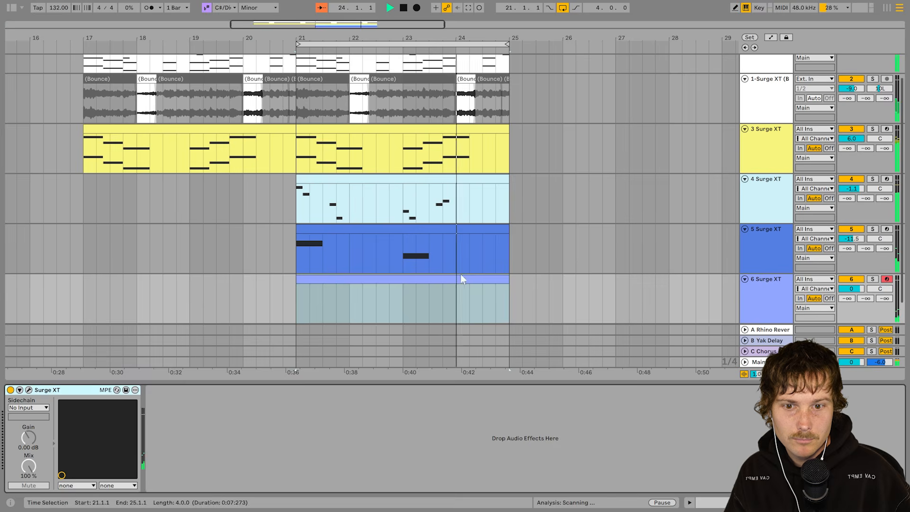
scroll(518, 283, "up", 2)
left_click(489, 59, "ctrl")
key("shift+Tab")
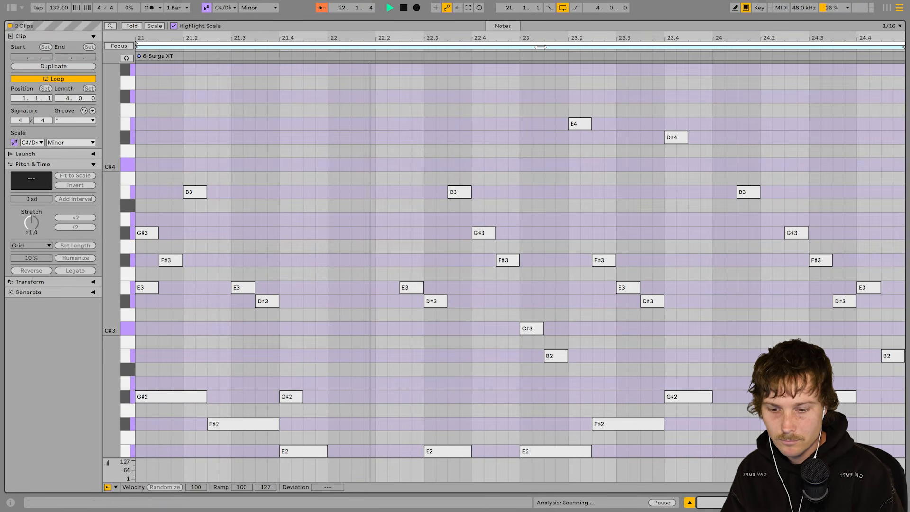
left_click(469, 7)
Copy track 6's one-bar pattern to bar 23 and consolidate bars 21 to 25 into one clip.
scroll(394, 267, "down", 3)
left_click(338, 255)
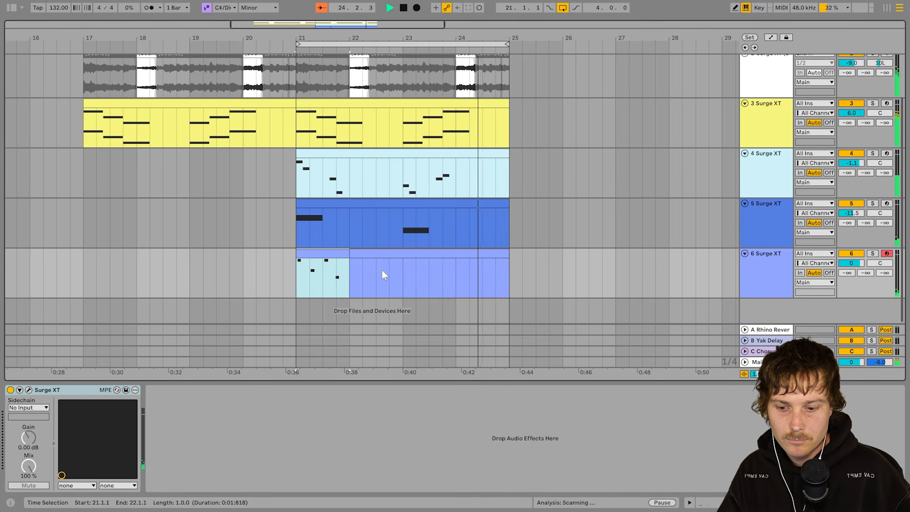
key("ctrl+d")
key("ctrl+d")
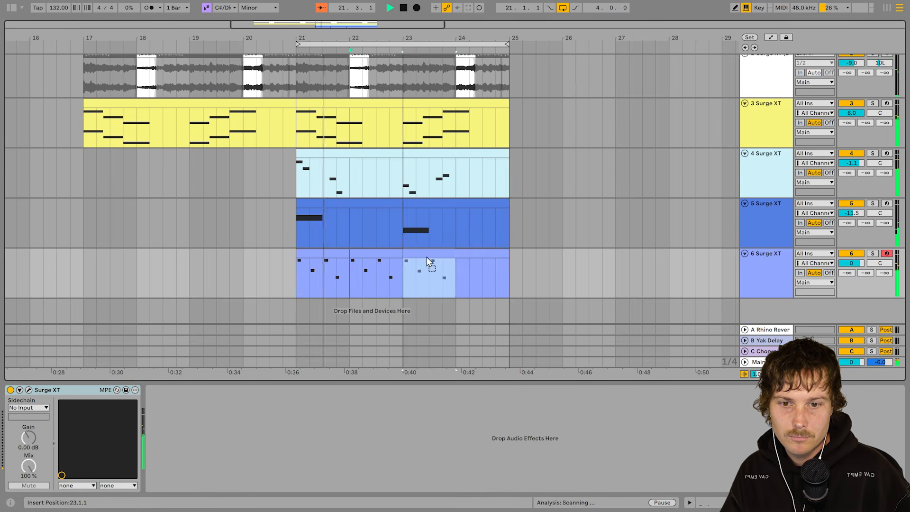
left_click_drag(427, 257, 427, 257)
left_click(325, 254)
left_click(503, 253, "shift")
key("ctrl+j")
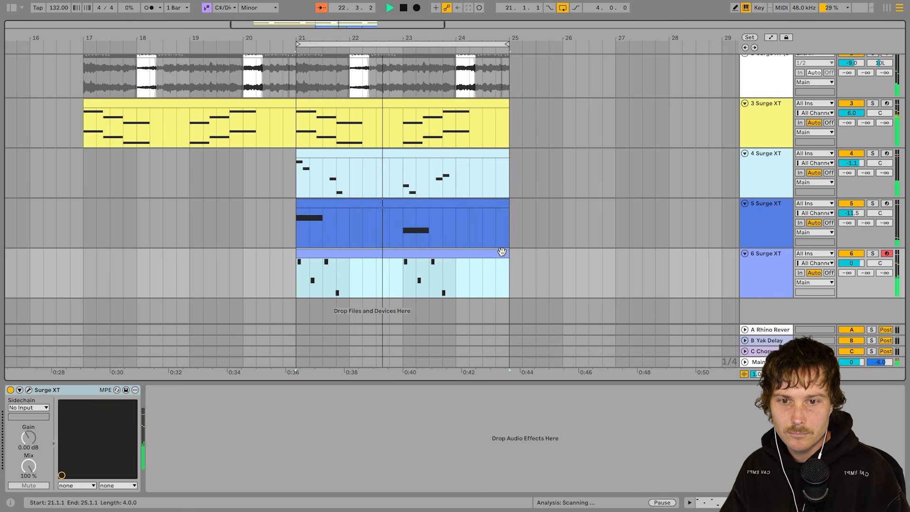
Quantize all notes in track 6's clip to the 1/16 grid.
double_click(457, 265)
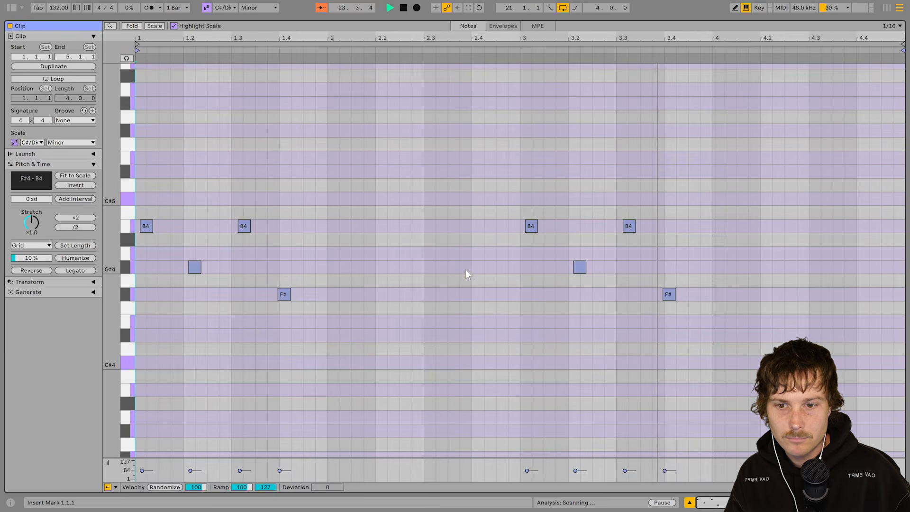
left_click_drag(151, 244, 152, 342)
key("ctrl+u")
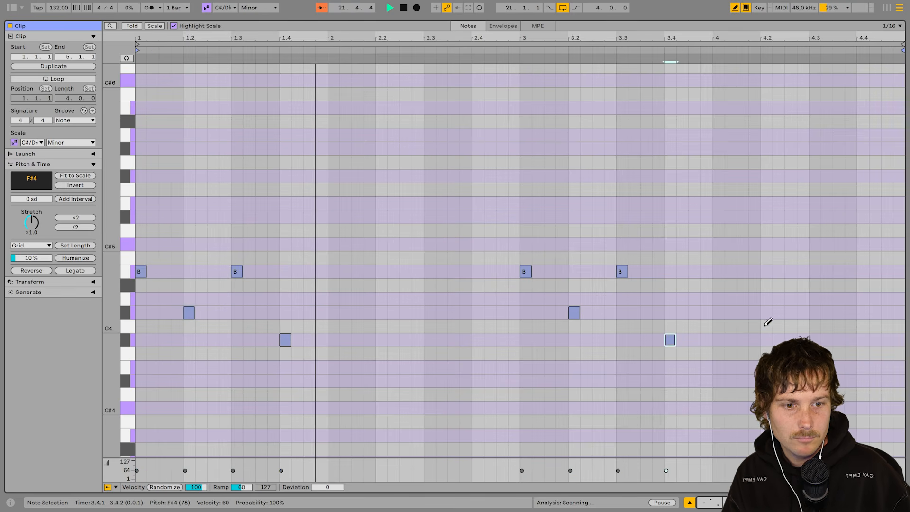
Draw a 1/16 note at 4.2.1 in track 6's clip, trying A4 before settling on G#4.
left_click(768, 313)
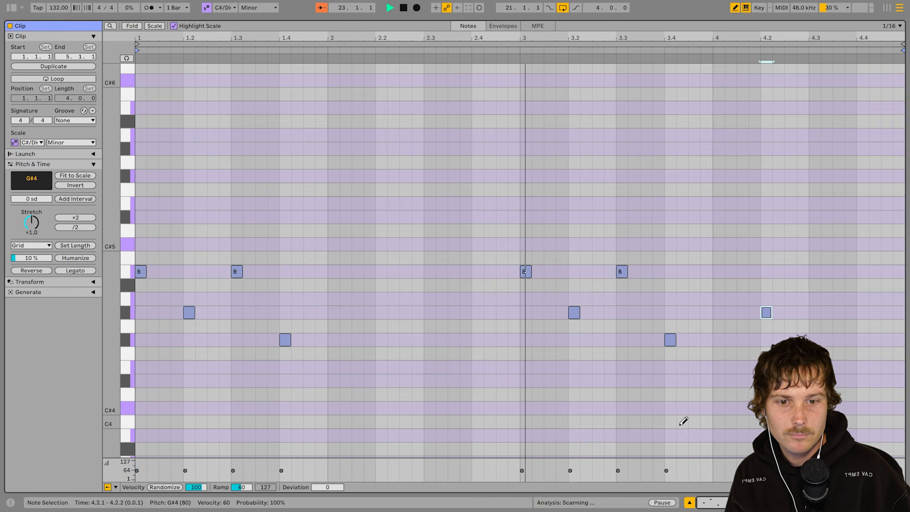
left_click_drag(764, 312, 772, 299)
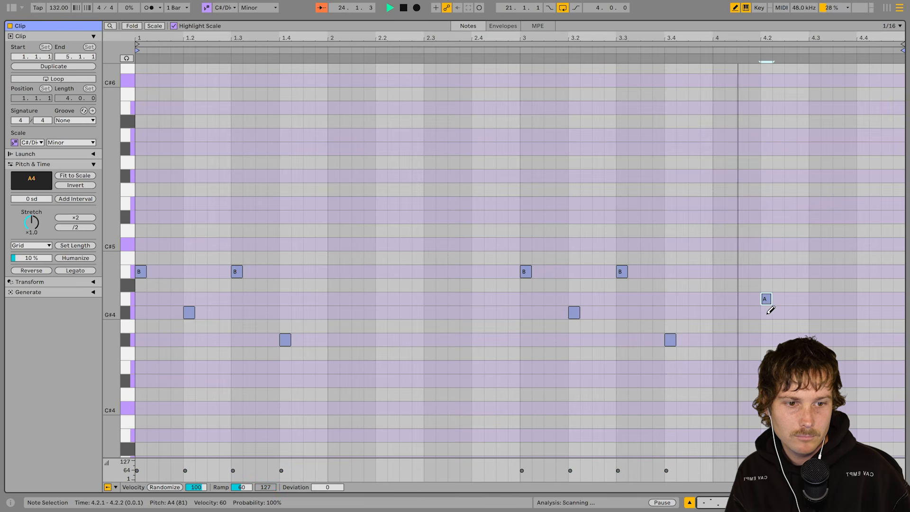
key("Delete")
left_click(766, 314)
key("shift+Tab")
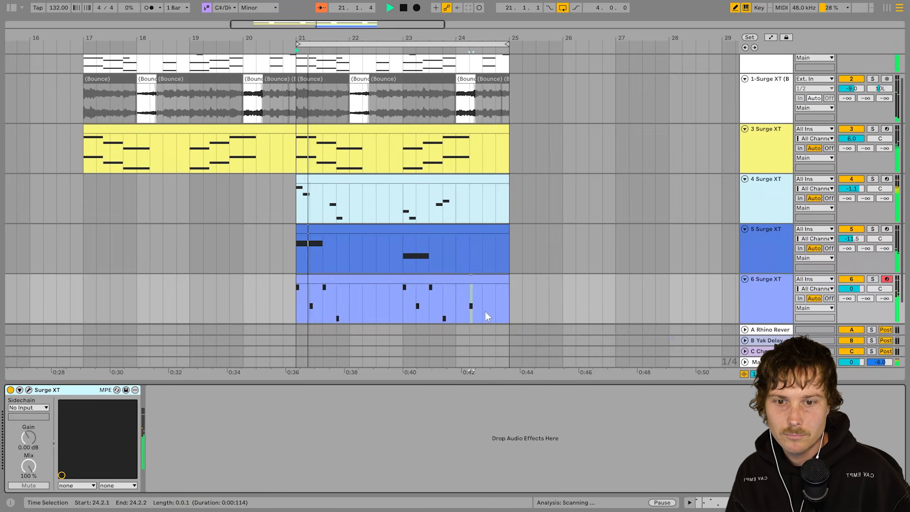
Shift track 4's phrase one bar later and fit its clip to bars 21 to 25.
left_click(459, 286)
left_click_drag(421, 175, 477, 190)
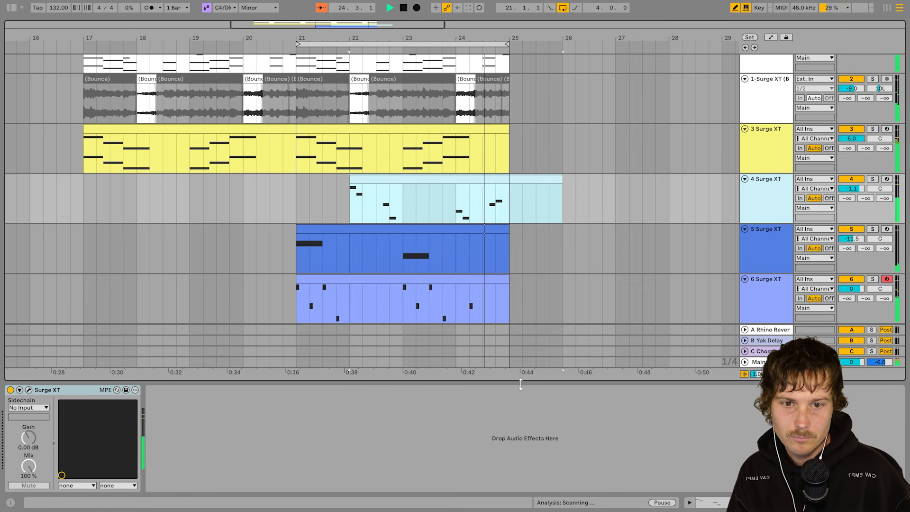
left_click(510, 208)
left_click_drag(510, 209, 589, 218)
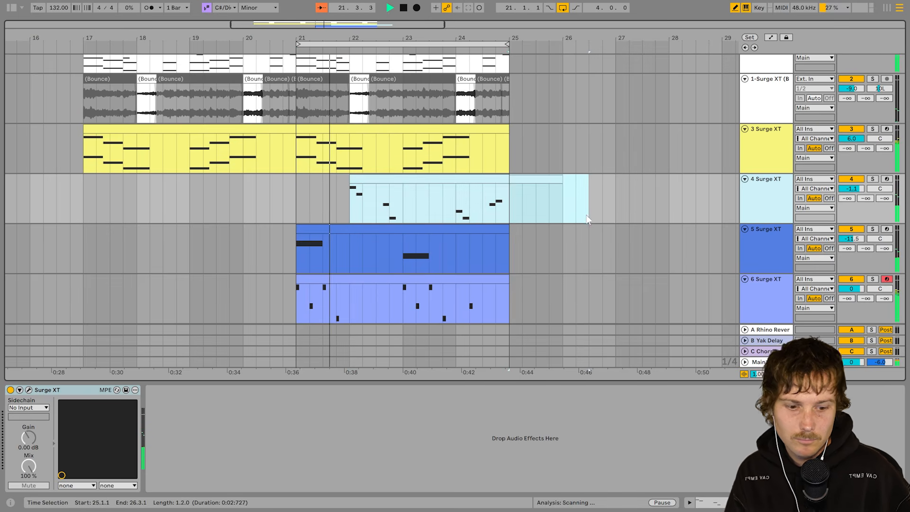
key("Delete")
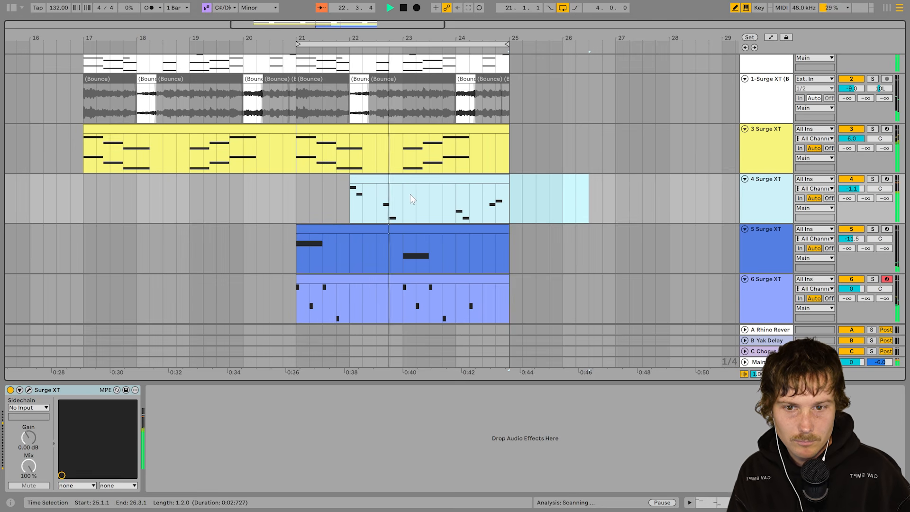
left_click_drag(350, 189, 294, 200)
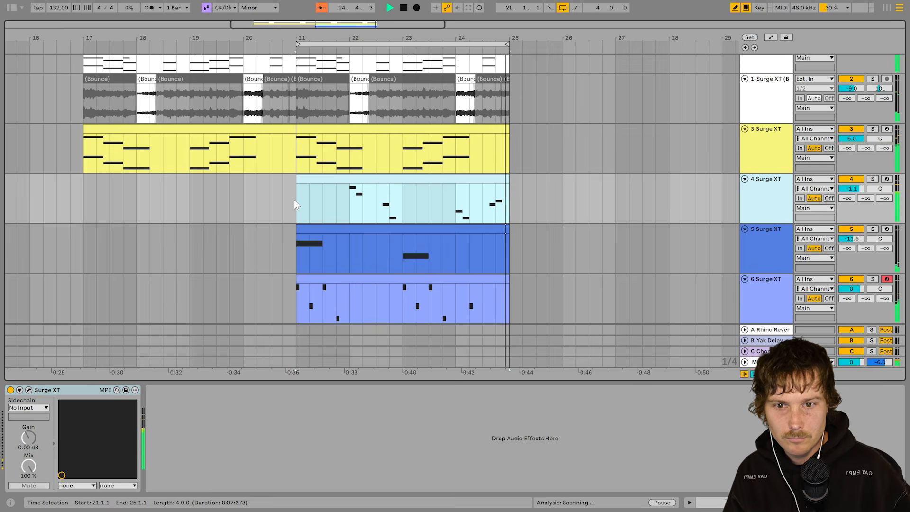
Raise all notes in track 4's clip by one octave.
double_click(295, 200)
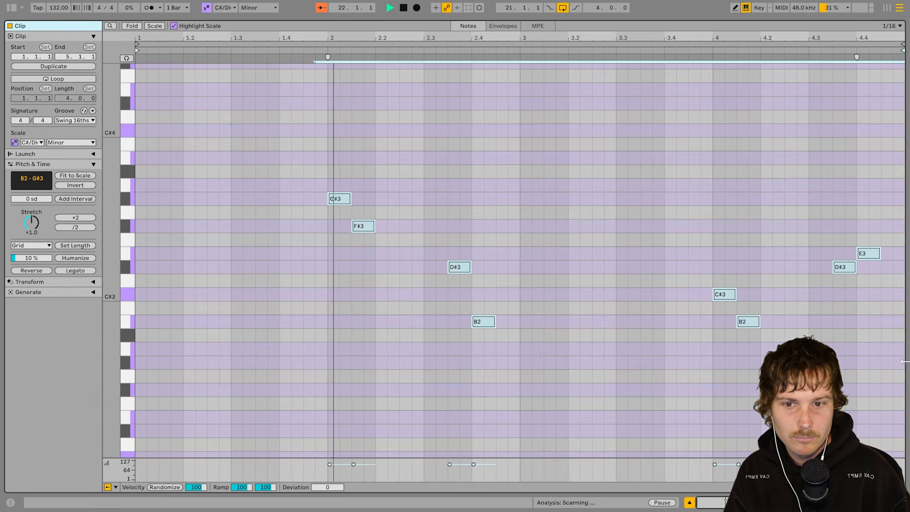
key("shift+Up")
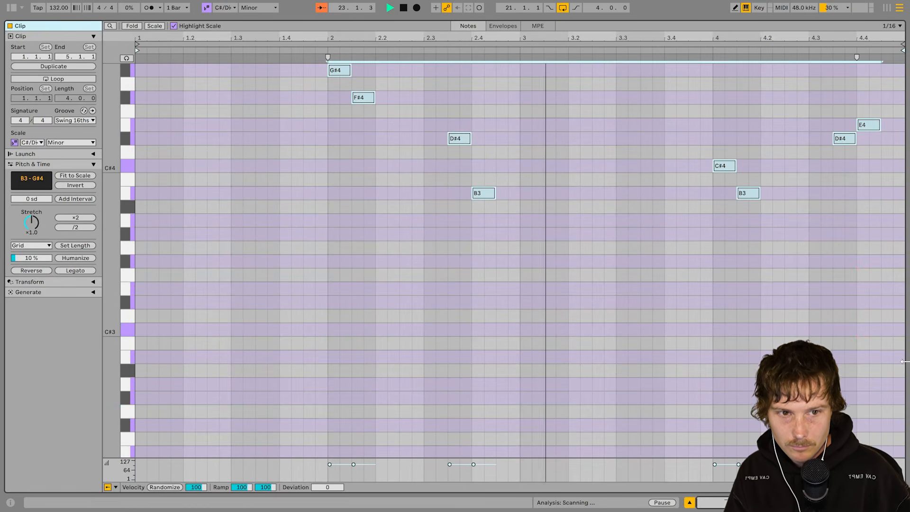
key("shift+Tab")
Remove the clap1 copy from bar 25 on track 8, keeping bars 21 to 25, and fit all tracks to the arrangement height.
scroll(548, 297, "down", 3)
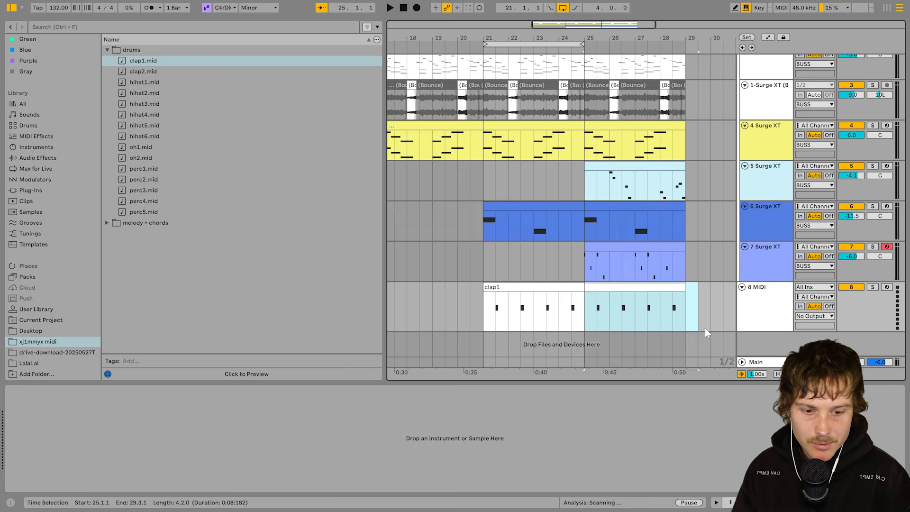
left_click(561, 286)
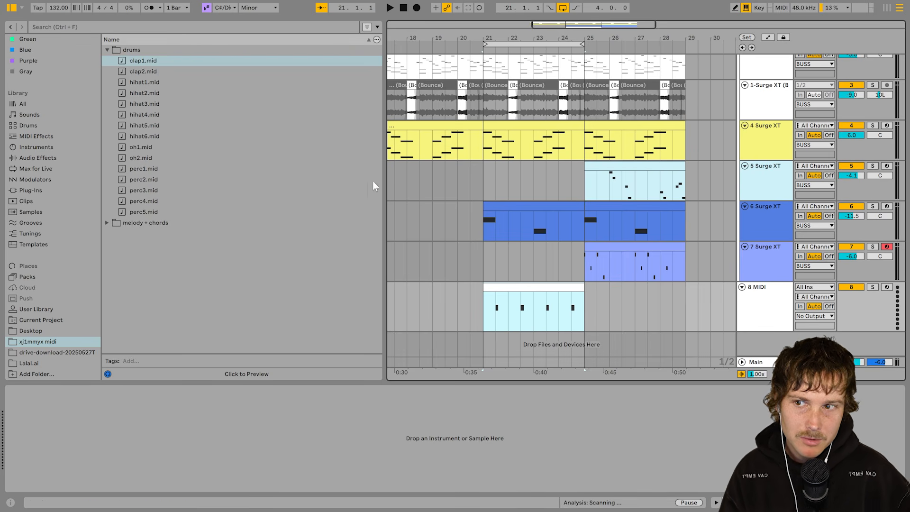
left_click_drag(490, 234, 506, 248)
key("h")
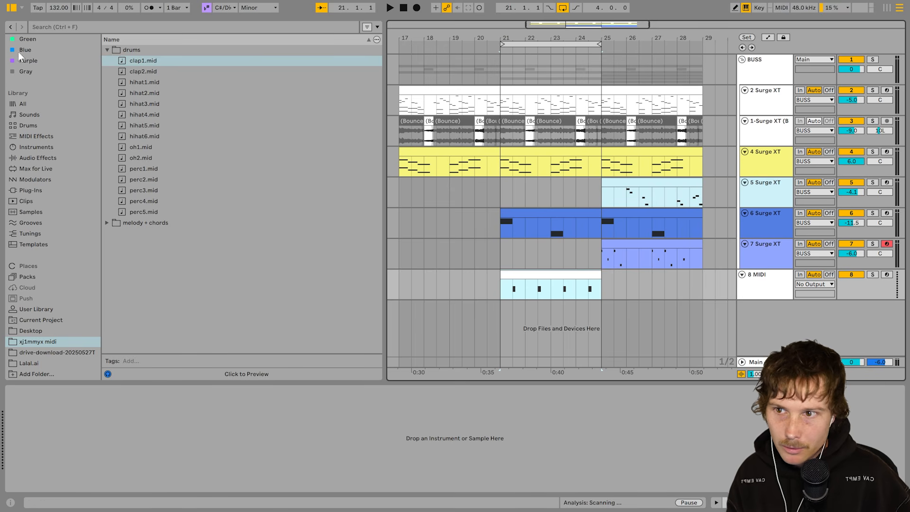
Open the clap + snare folder of the j1mmy stash kit in the Favorites collection.
scroll(38, 76, "up", 3)
left_click(49, 51)
double_click(147, 94)
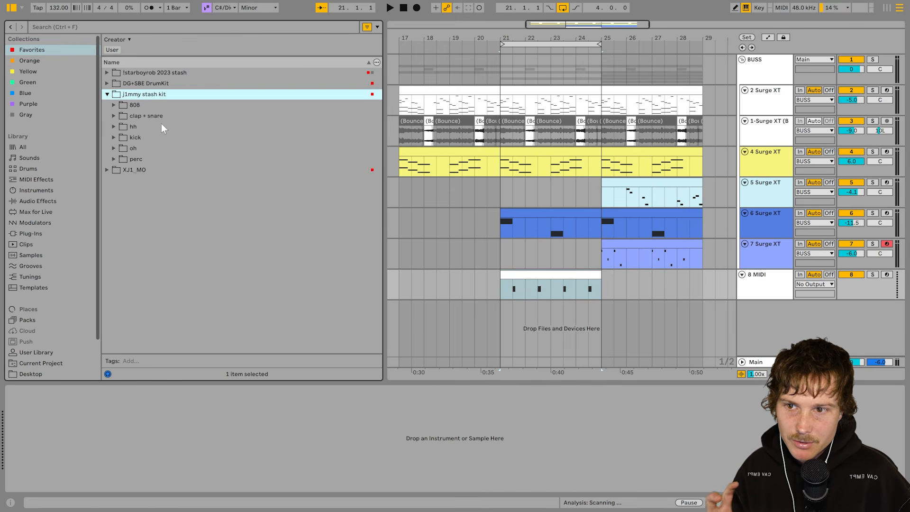
left_click(111, 117)
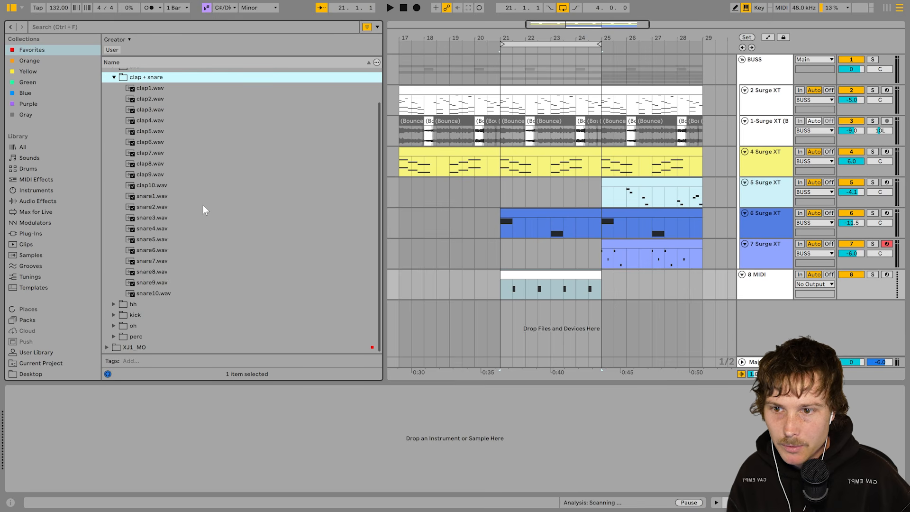
Audition several snares and claps, load clap3.wav onto track 8 and play the loop.
left_click(166, 206)
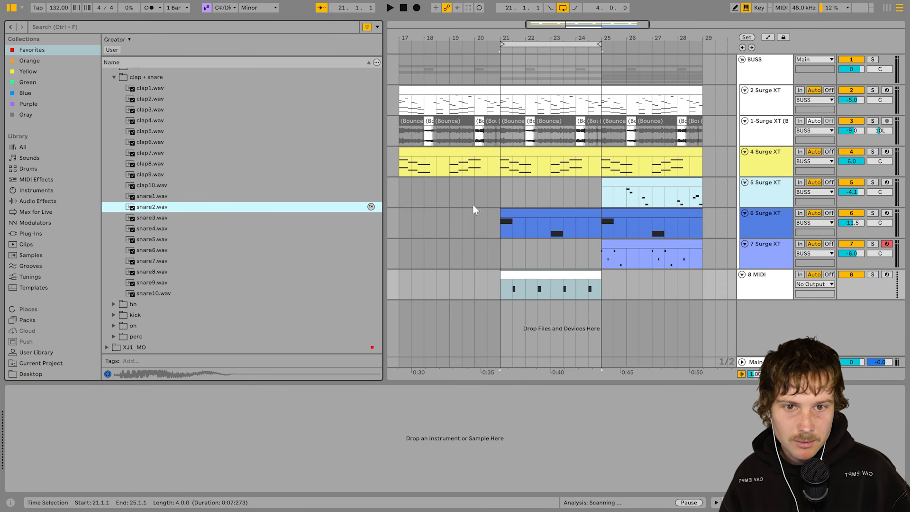
left_click(215, 221)
left_click(168, 229)
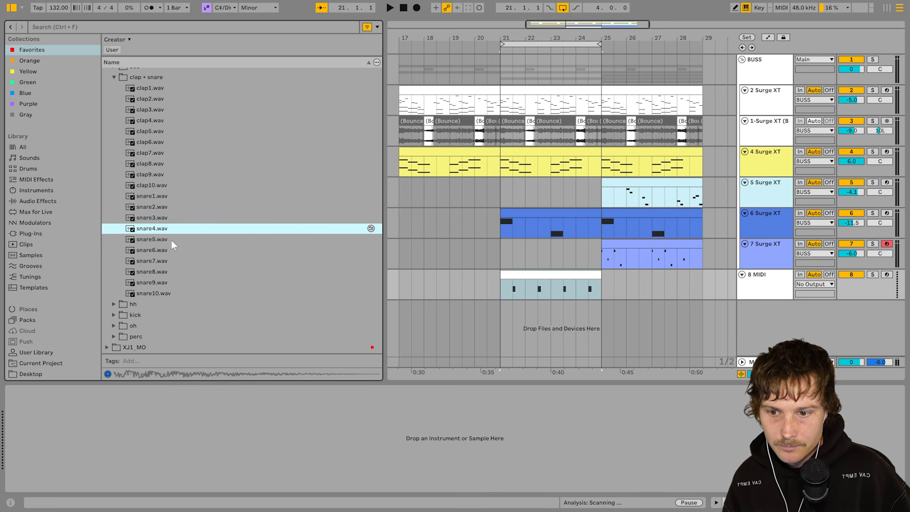
left_click(171, 240)
left_click(177, 175)
left_click_drag(150, 109, 503, 272)
key("space")
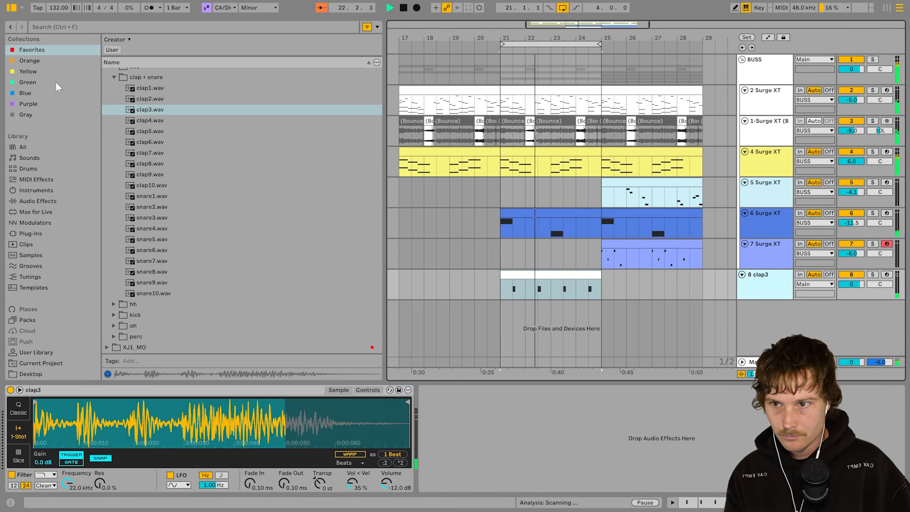
Add hihat2.mid from the xj1mmyx midi drums folder at bar 21 on a new track below the clap.
scroll(179, 136, "up", 3)
scroll(71, 294, "down", 3)
left_click(54, 330)
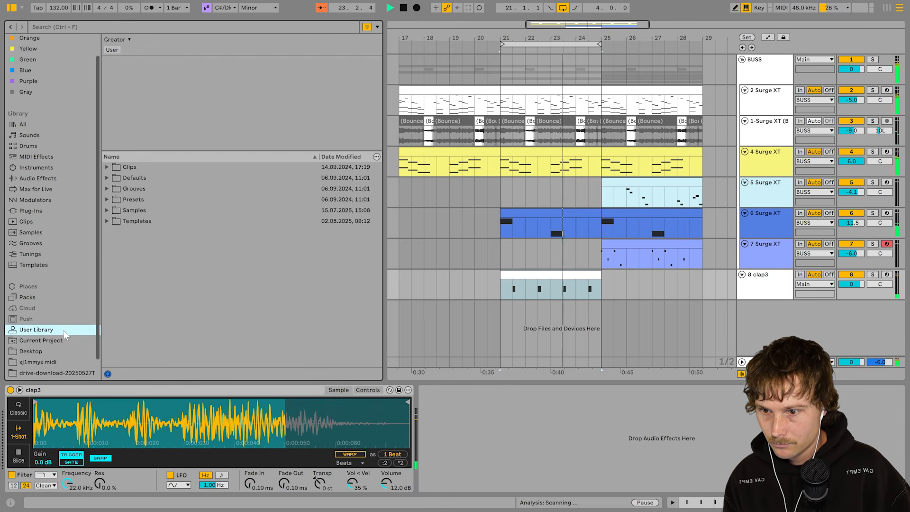
left_click(42, 360)
left_click(150, 92)
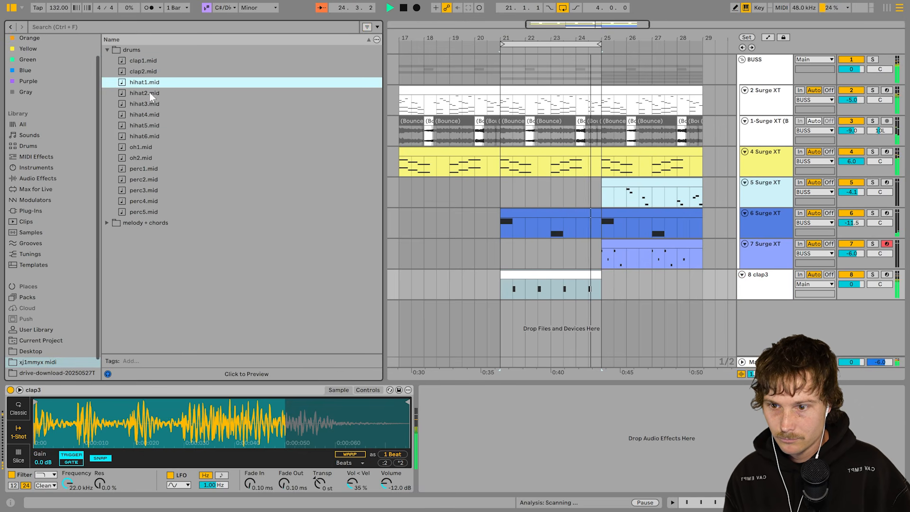
left_click_drag(154, 100, 502, 315)
key("space")
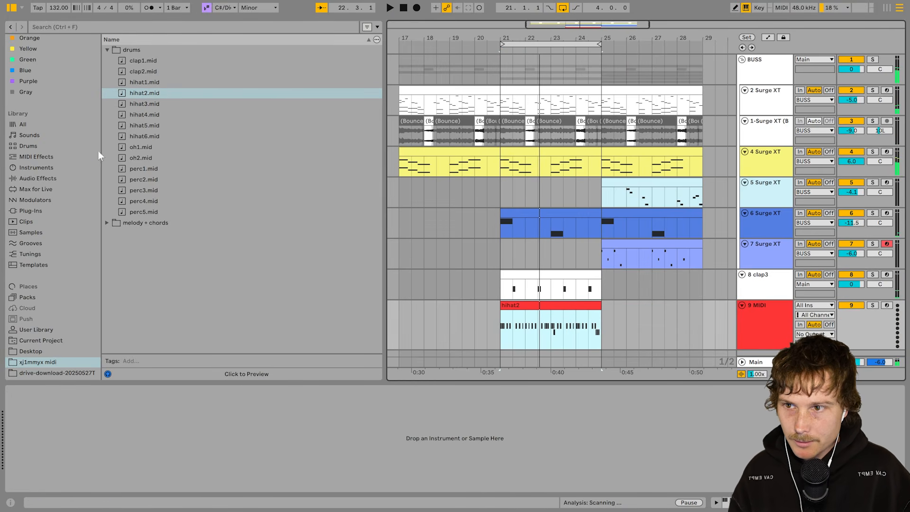
Audition hi-hats from the j1mmy stash kit's hh folder, load hh3.wav onto track 9 and play the loop.
scroll(94, 212, "up", 2)
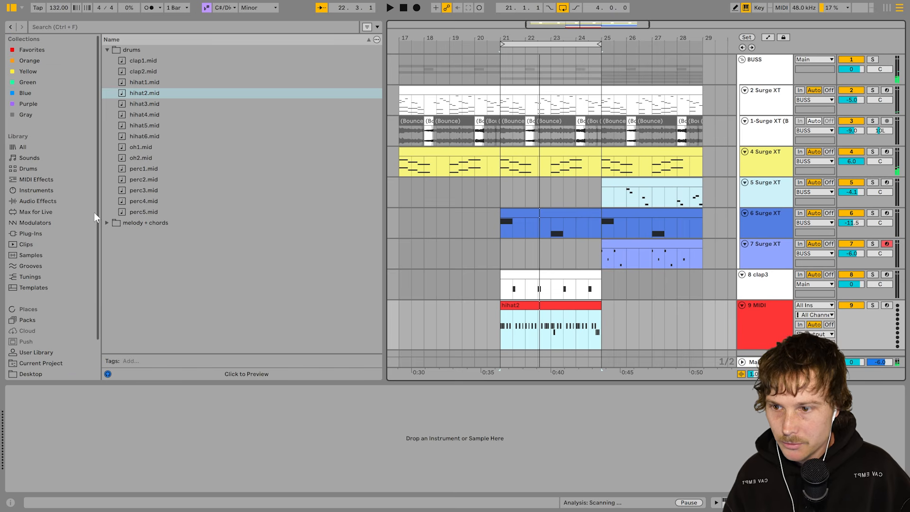
left_click(32, 50)
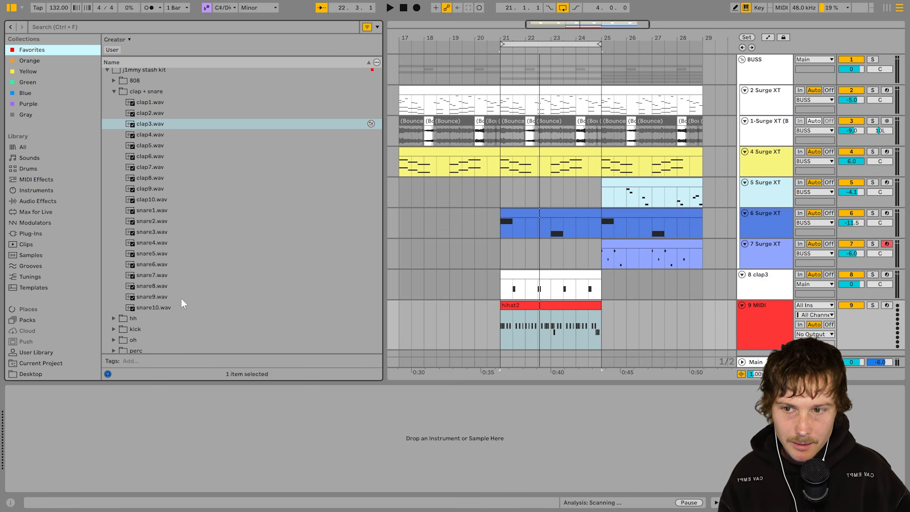
left_click(190, 318)
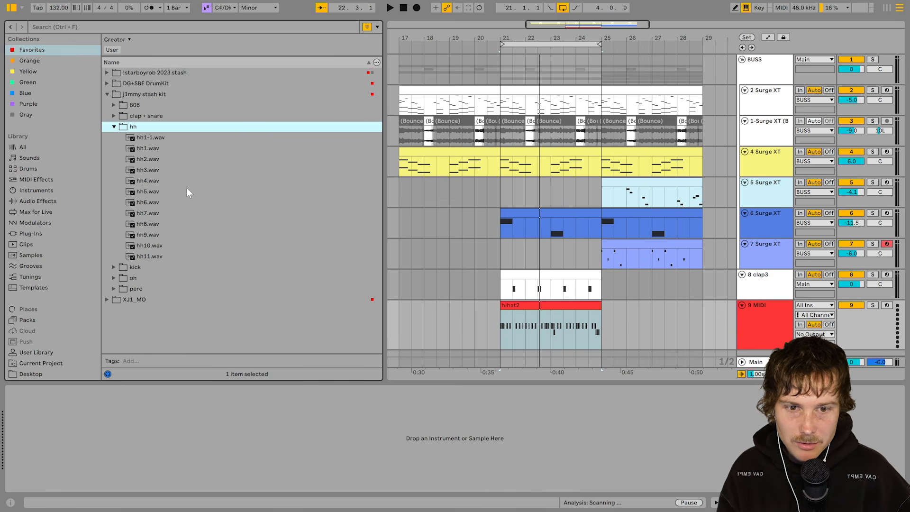
left_click(205, 182)
left_click(192, 172)
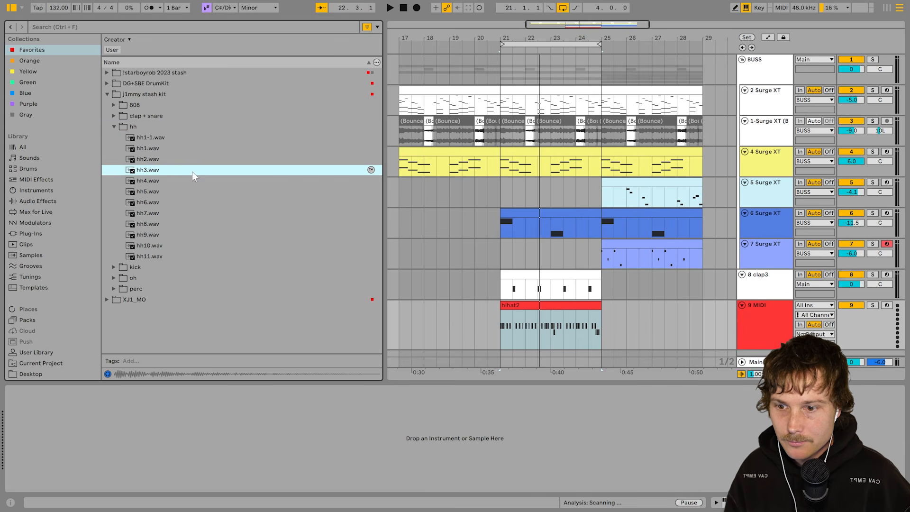
left_click(187, 199)
left_click(187, 172)
double_click(187, 172)
key("space")
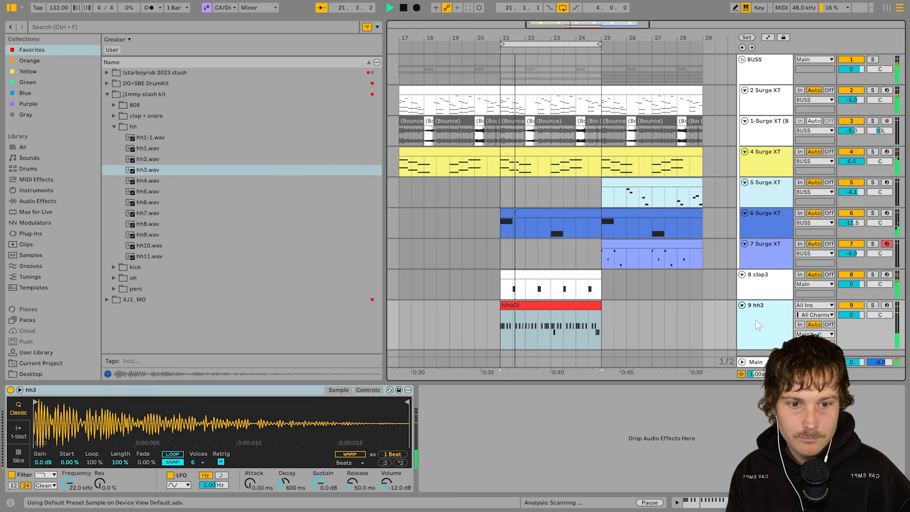
While playing the loop, lower the BUSS track volume to -10 dB and the clap3 track volume to -3 dB.
key("Tab")
key("space")
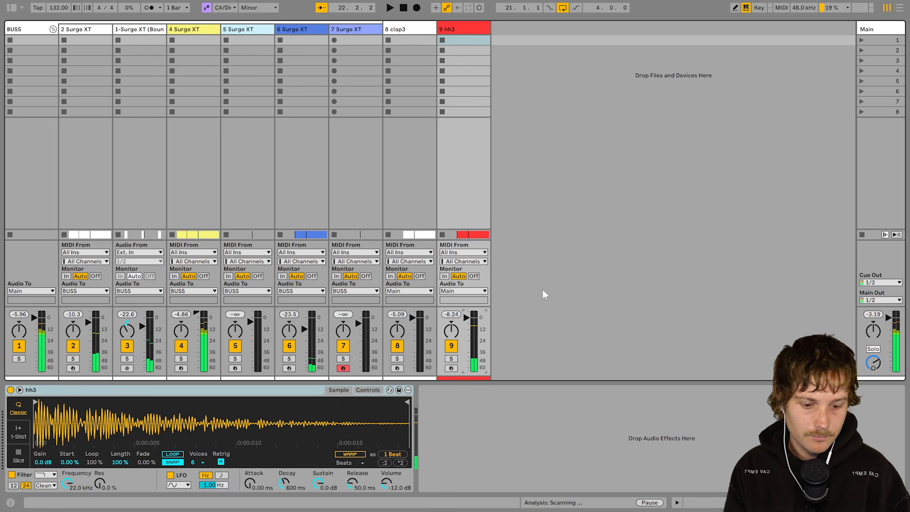
key("space")
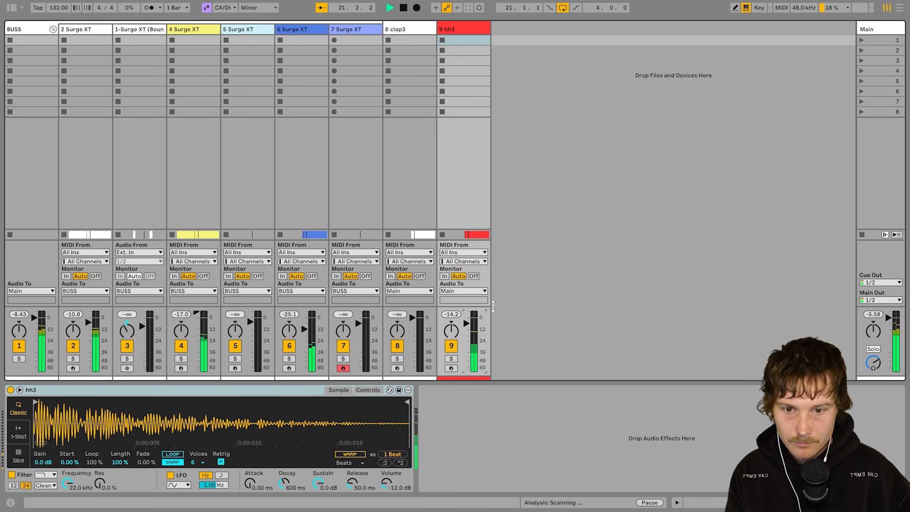
key("space")
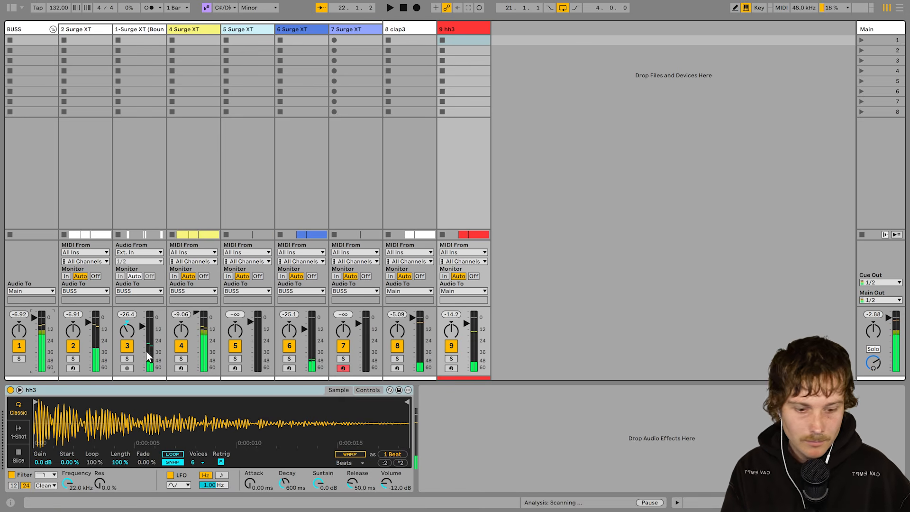
key("space")
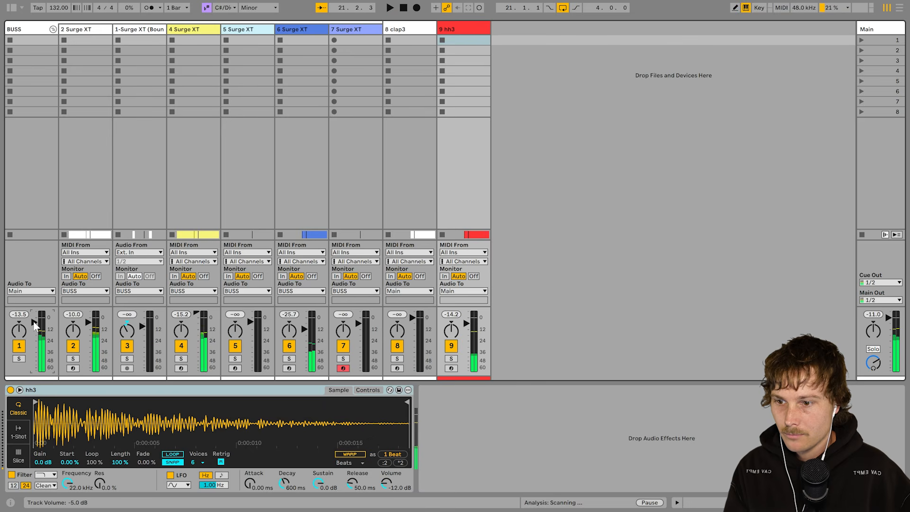
key("space")
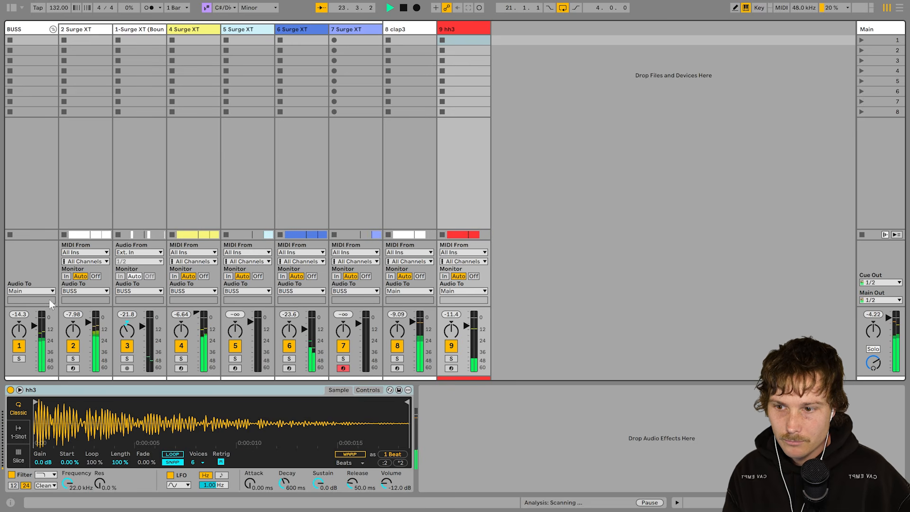
left_click(42, 283)
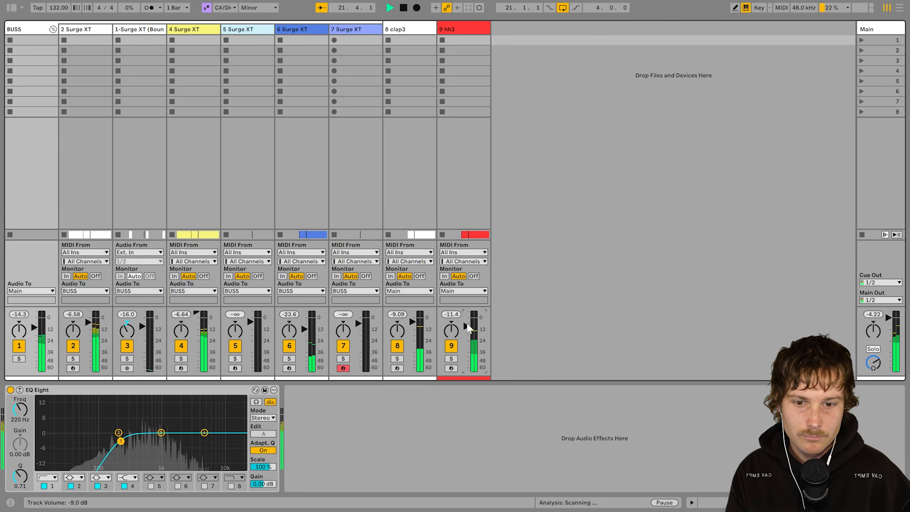
Set the hh3 track volume to -10 dB and its Simpler random pan amount to 22%.
left_click(454, 311)
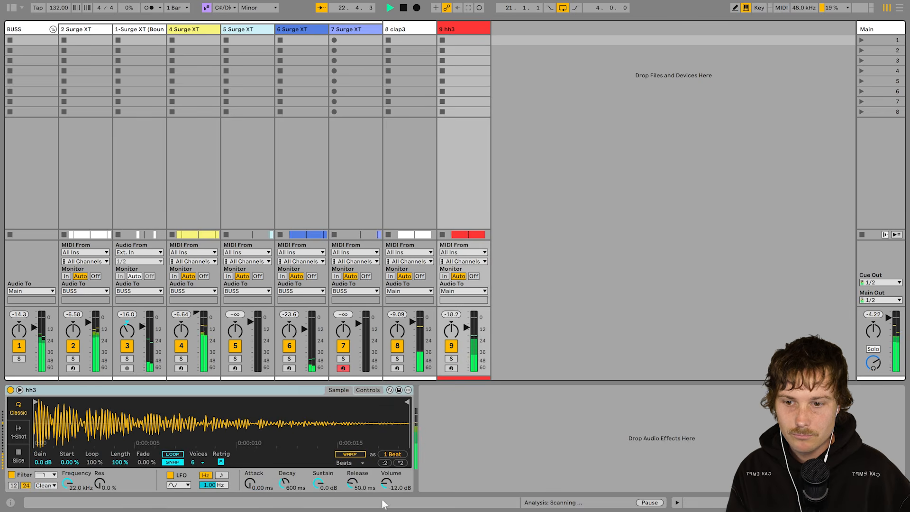
left_click(368, 391)
left_click(318, 455)
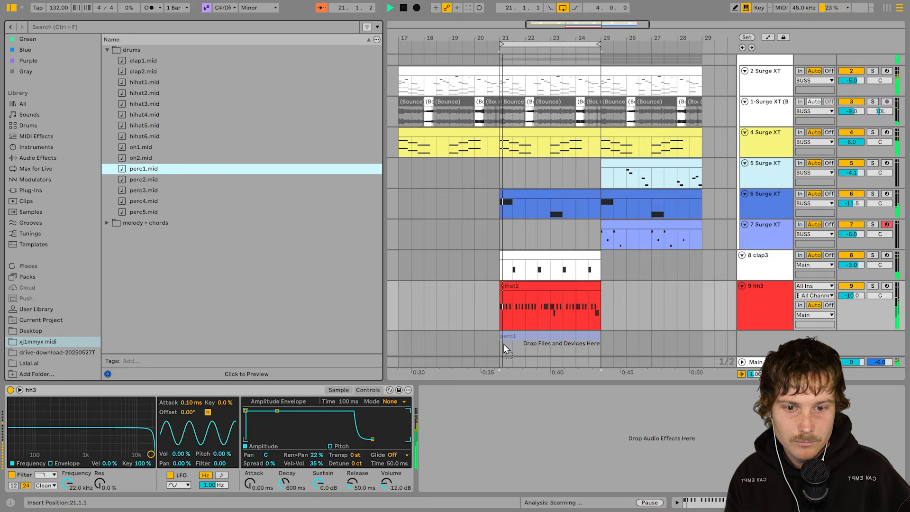
Add perc1.mid from the xj1mmyx midi drums folder at bar 21 on a new track below hh3 and return to the Favorites collection.
left_click_drag(143, 169, 504, 343)
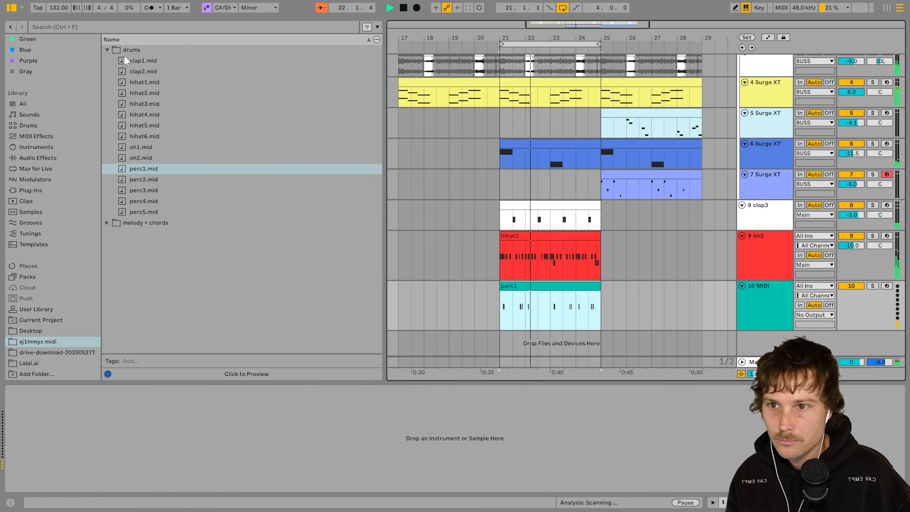
scroll(52, 43, "up", 3)
left_click(52, 50)
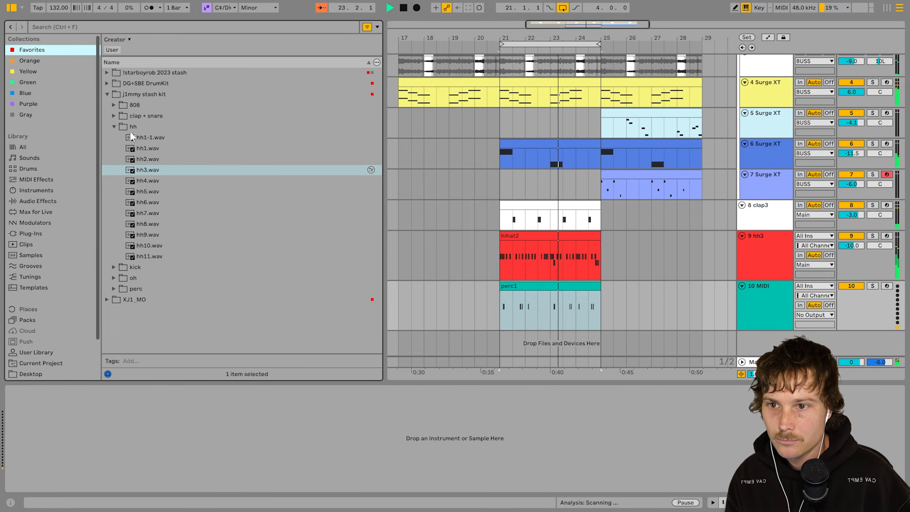
Audition snares from the j1mmy stash kit's clap + snare folder and load snare7.wav onto track 10.
left_click(138, 117)
scroll(192, 190, "down", 2)
left_click(193, 227)
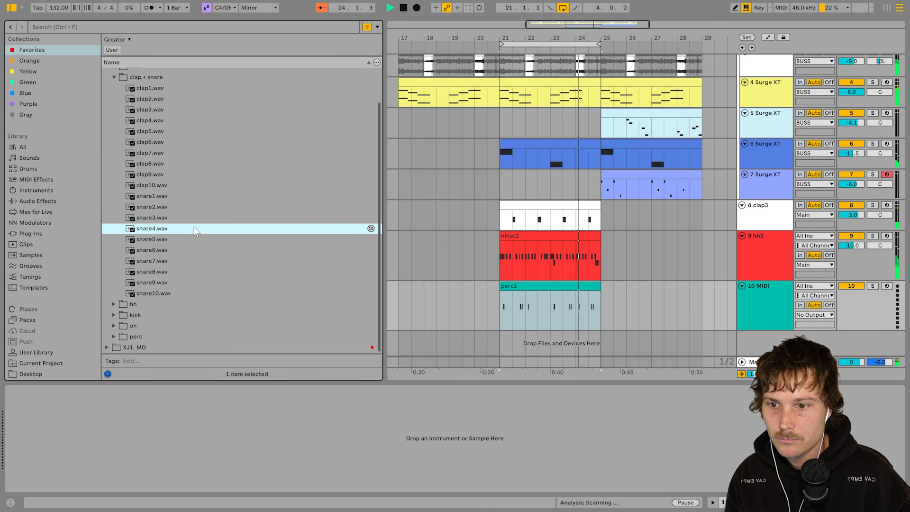
left_click(168, 240)
double_click(169, 238)
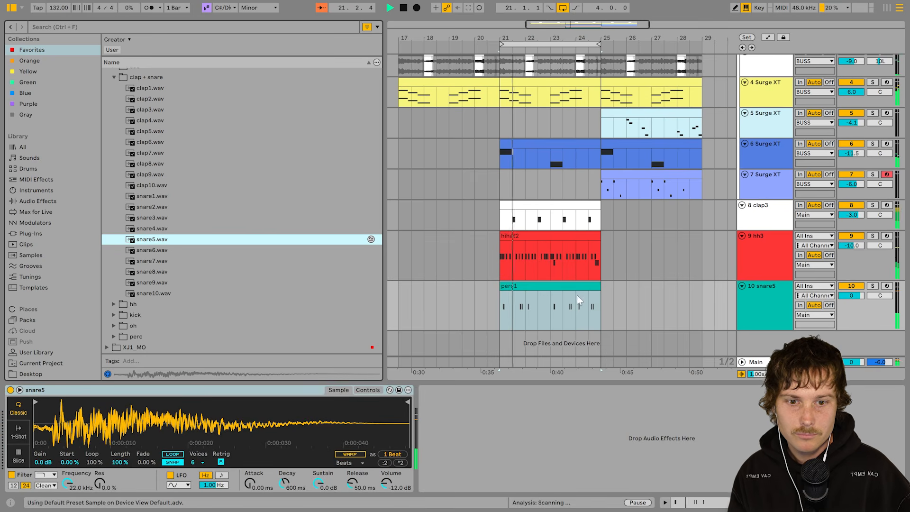
left_click(179, 261)
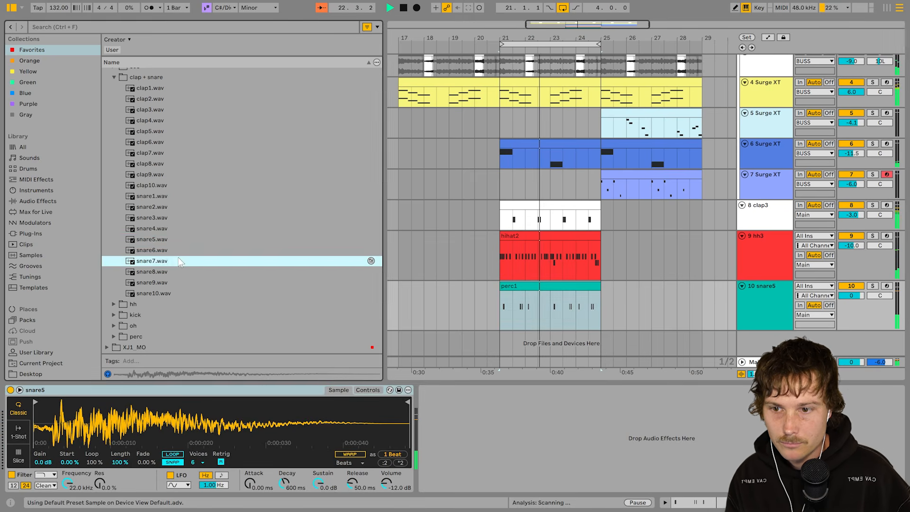
left_click_drag(168, 261, 560, 479)
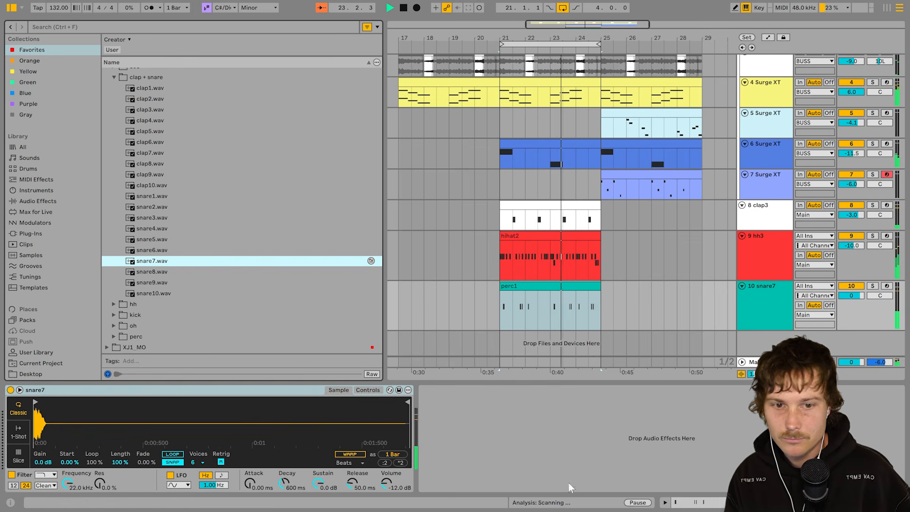
Open the perc1 clip on the snare7 track in the full-size note editor.
left_click(584, 282)
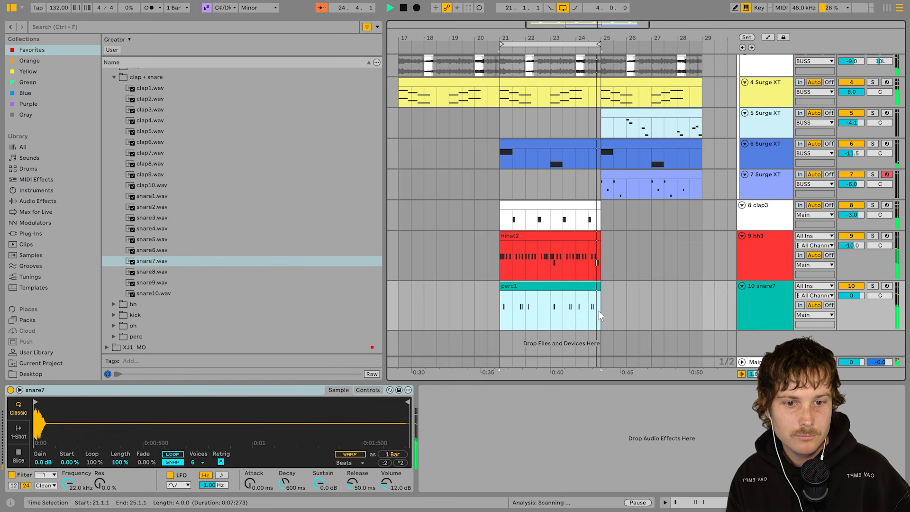
left_click(608, 321)
left_click(594, 287)
key("shift+Tab")
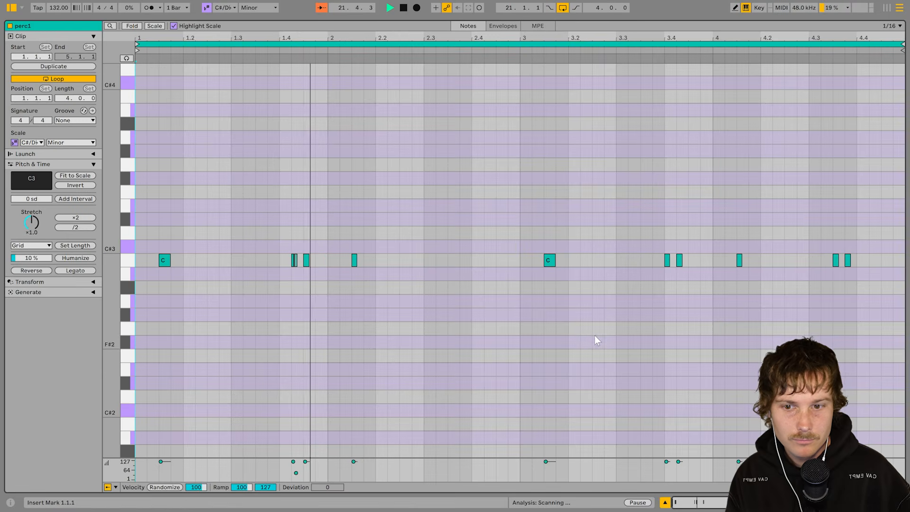
key("c")
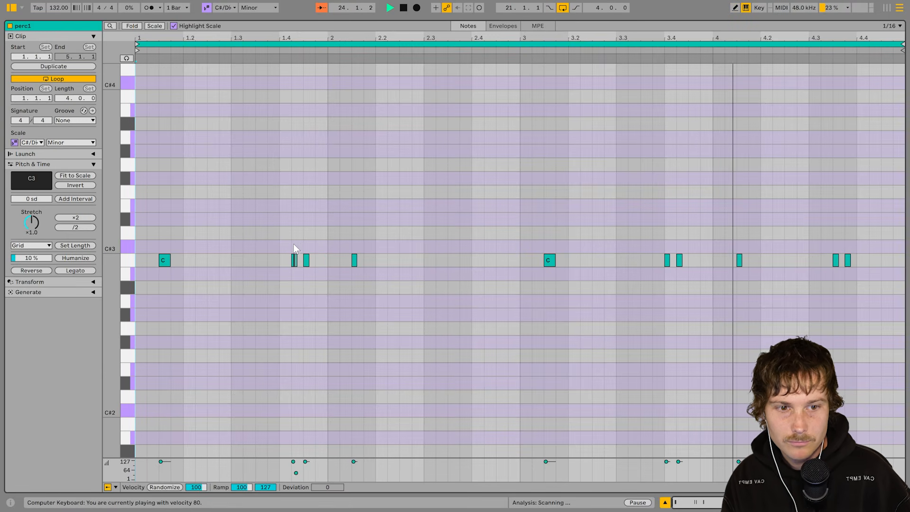
Copy the perc1 clip's last two C3 notes to position 2.4.1 and return to the arrangement.
left_click_drag(831, 244, 853, 281)
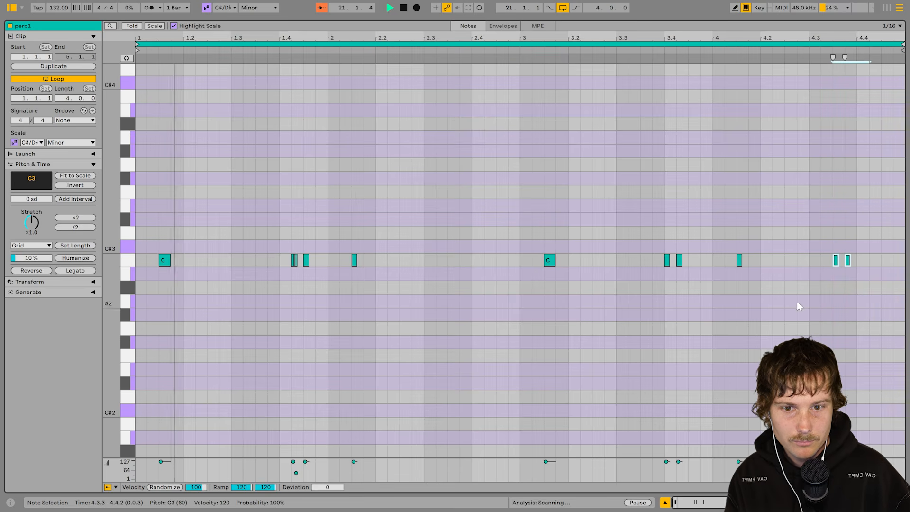
key("ctrl+c")
left_click(471, 268)
key("ctrl+v")
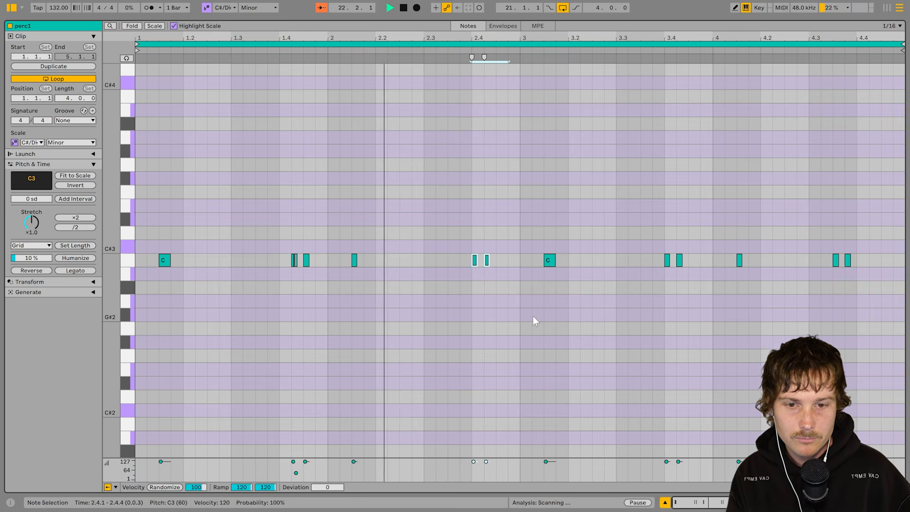
left_click(516, 289)
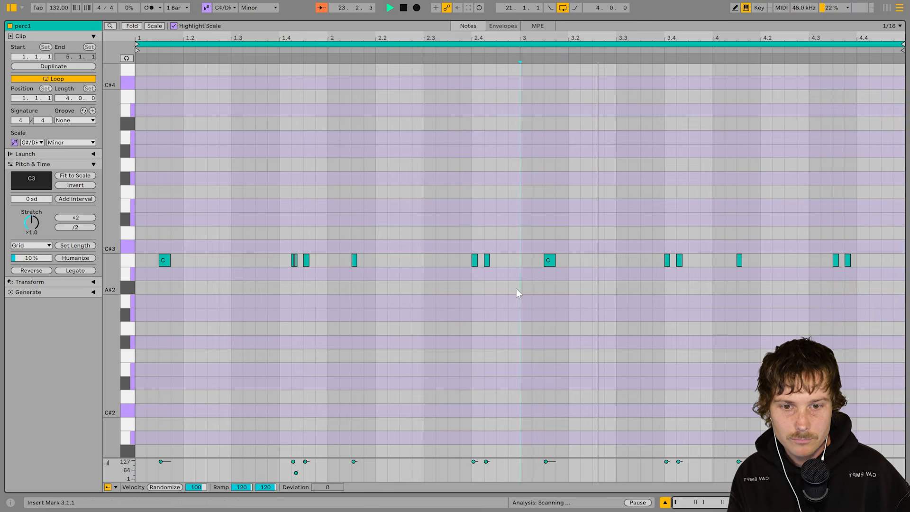
left_click_drag(467, 241, 482, 280)
left_click_drag(468, 234, 497, 295)
key("shift+Tab")
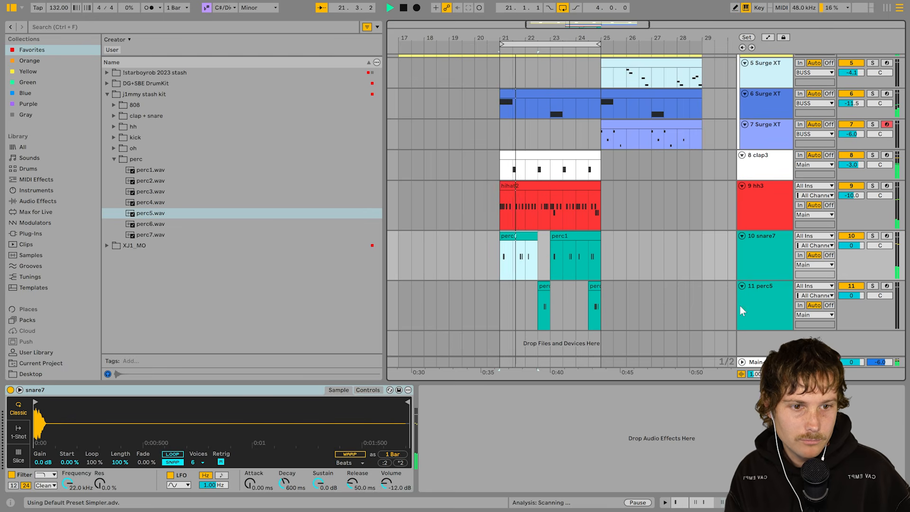
Audition open hats from the stash kit's oh folder and add oh2.wav at bar 23 on a new track below perc5.
left_click(742, 306)
key("shift+h")
left_click_drag(553, 38, 552, 59)
scroll(664, 252, "left", 2)
left_click_drag(640, 39, 638, 29)
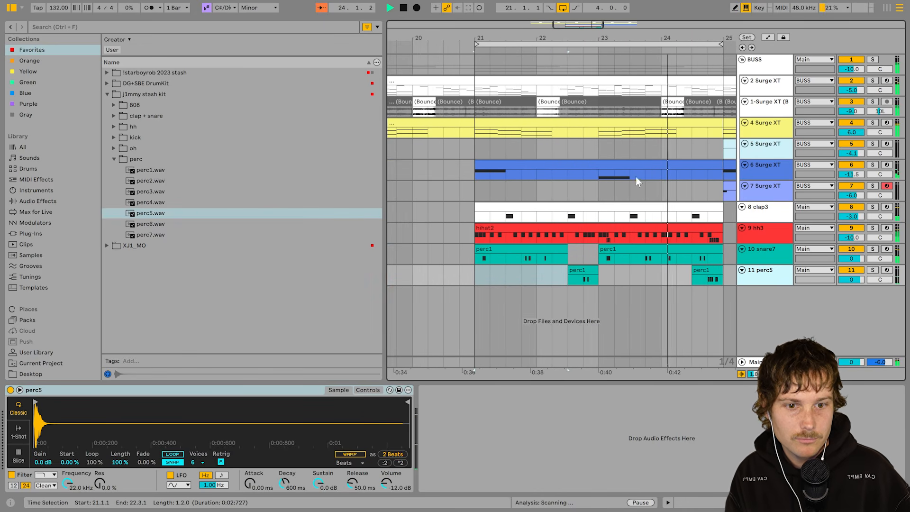
left_click(114, 148)
left_click(156, 191)
left_click(186, 182)
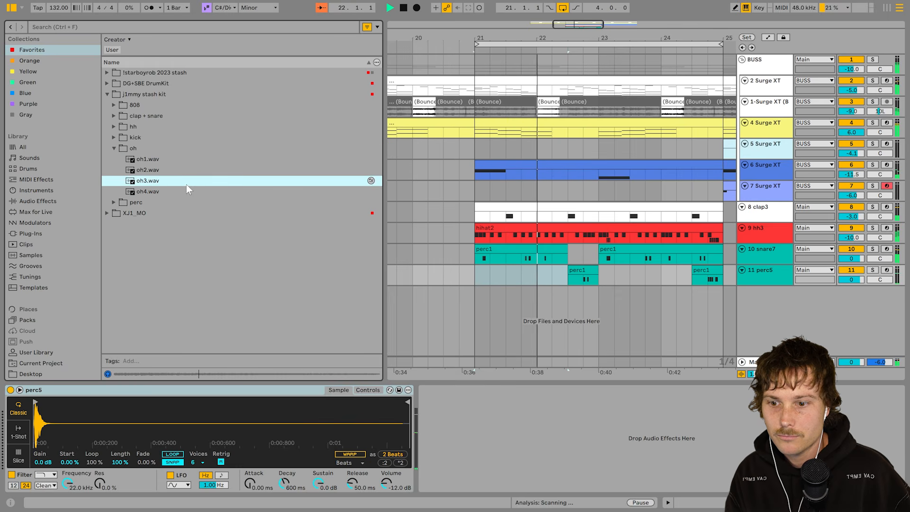
left_click(191, 168)
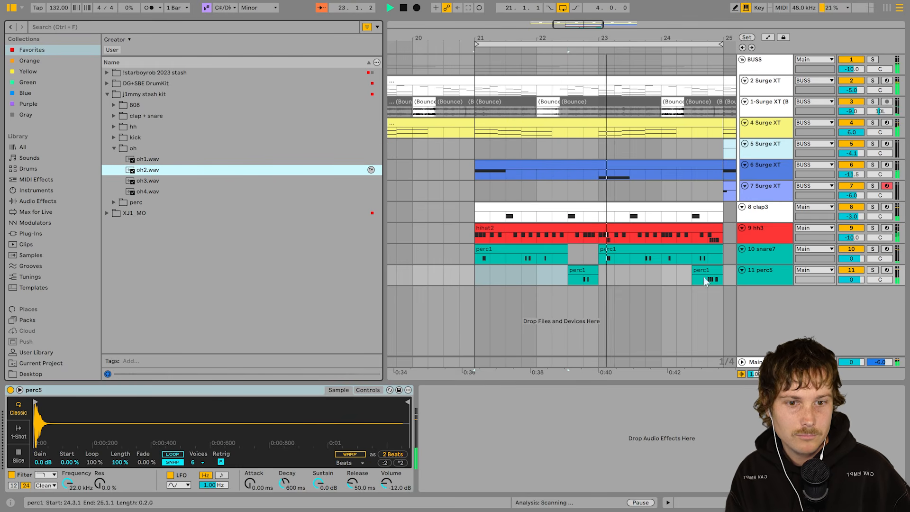
left_click_drag(156, 172, 584, 304)
key("Tab")
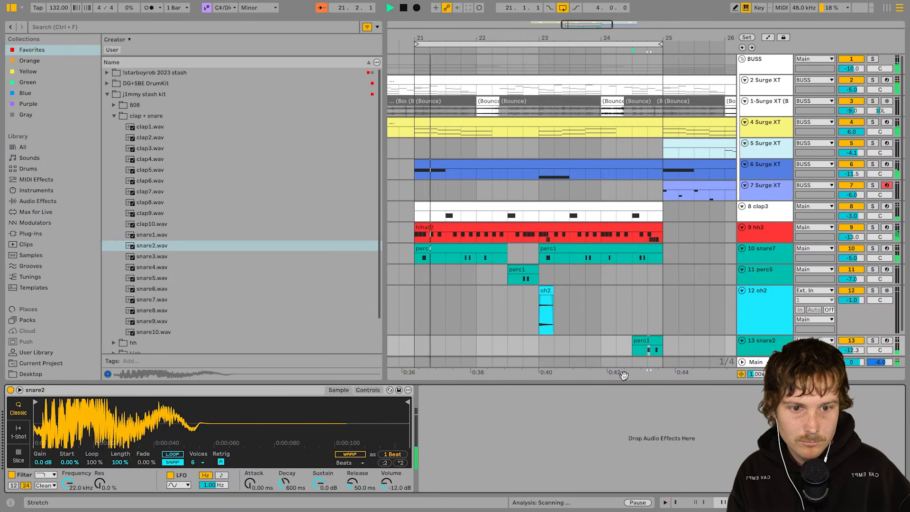
Insert a new MIDI track below oh2 and fit all the tracks into the arrangement's height.
scroll(711, 261, "down", 2)
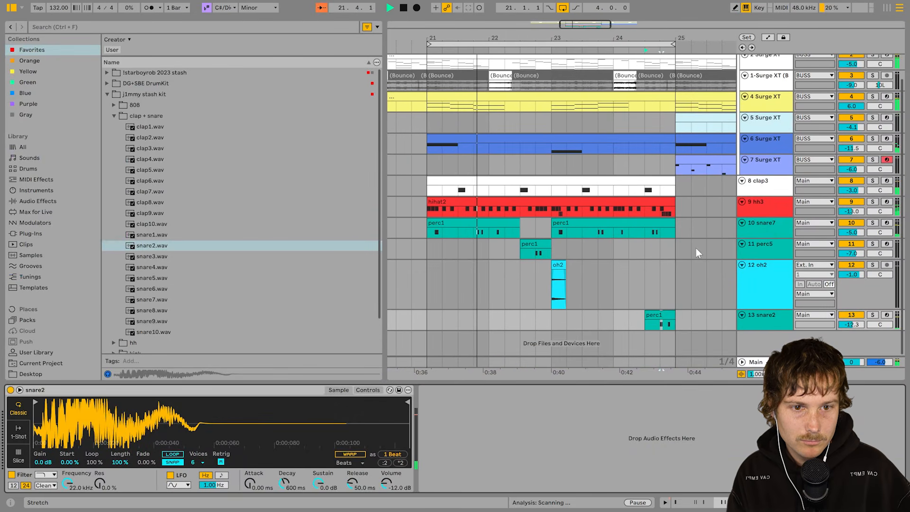
left_click_drag(703, 301, 708, 299)
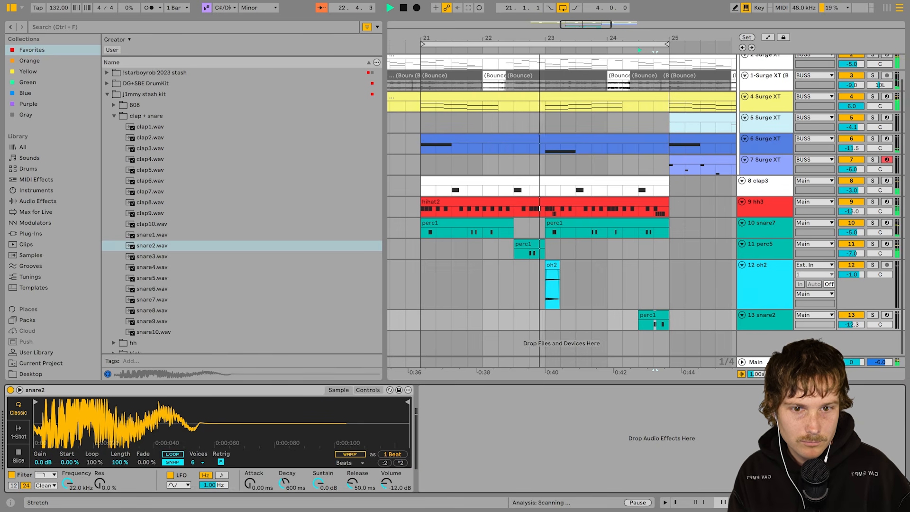
left_click(767, 287)
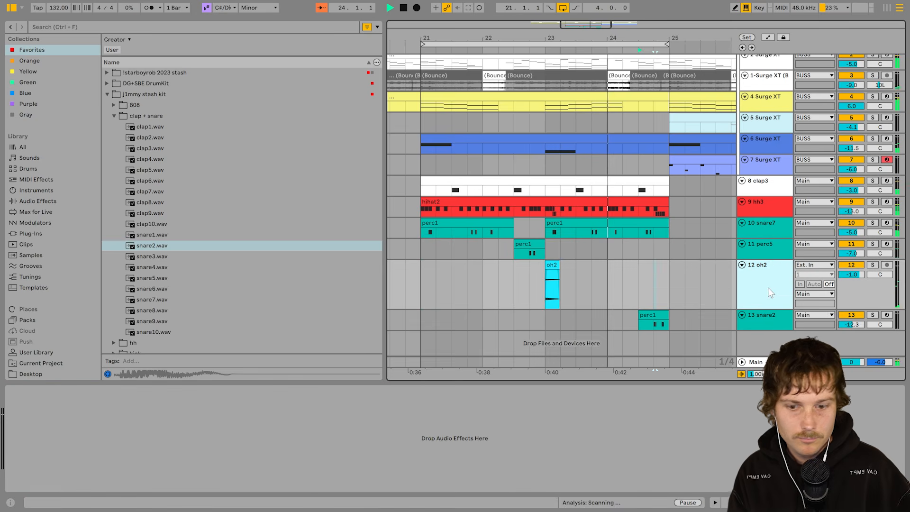
key("ctrl+shift+t")
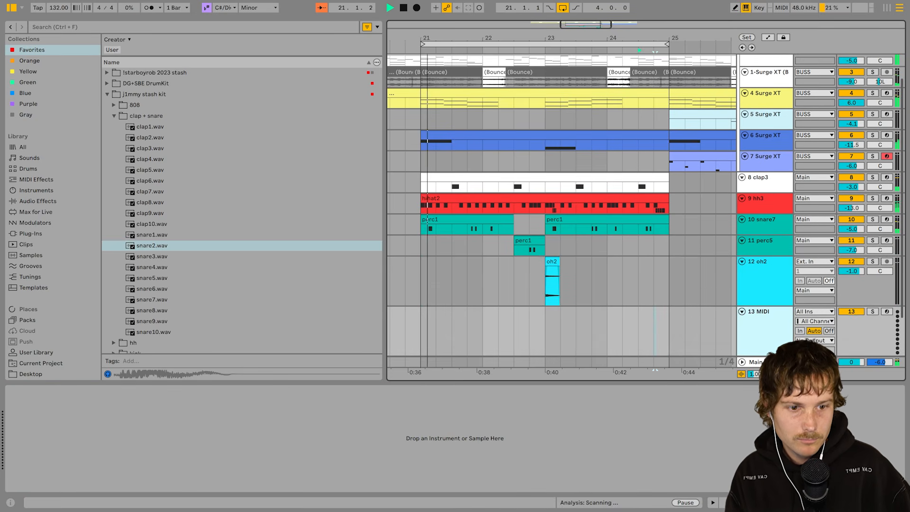
key("h")
Close the clap + snare folder and audition several samples in the stash kit's oh folder.
left_click(113, 116)
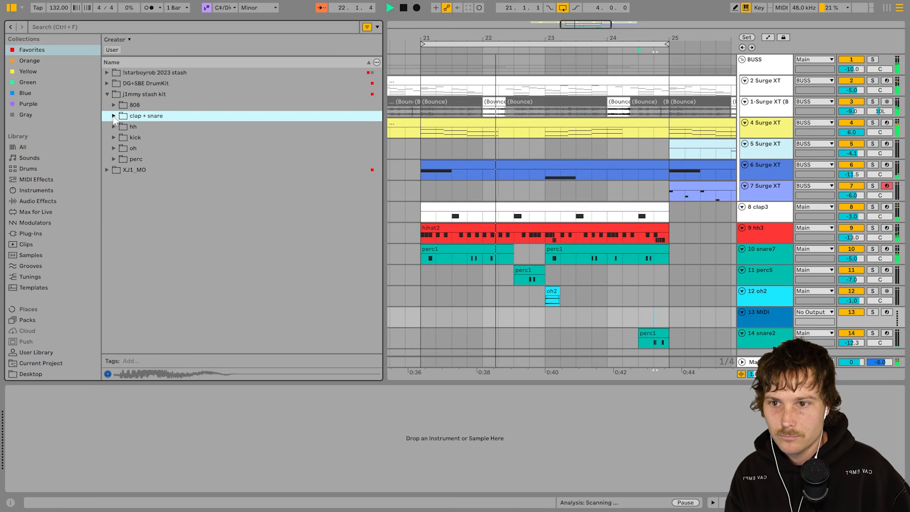
left_click(114, 148)
left_click(186, 180)
left_click(187, 174)
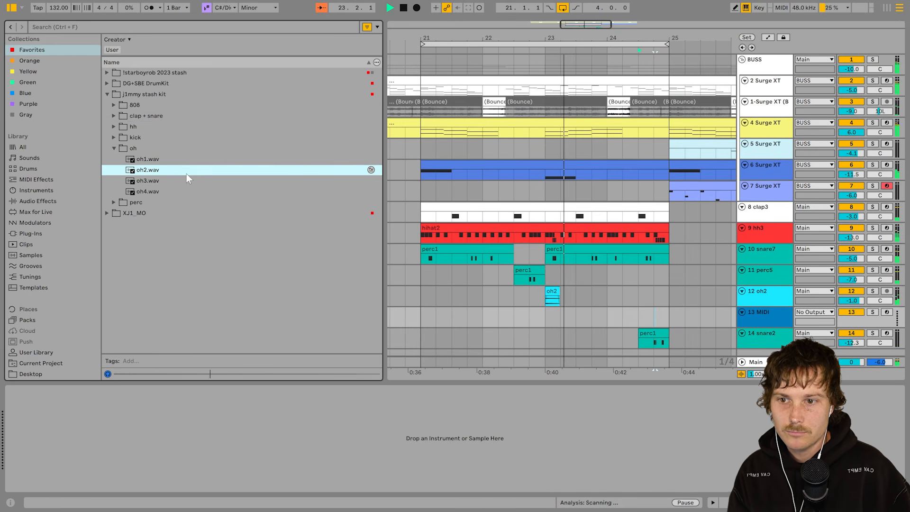
left_click(175, 163)
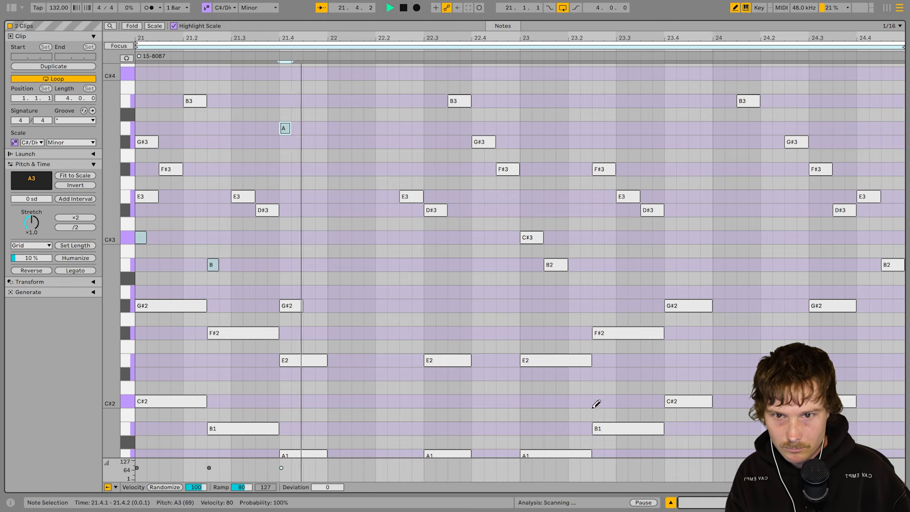
Add short A2 notes at 22.2.1 and 23.1.1 to the 808 clip on track 15.
left_click(382, 128)
key("shift+Down")
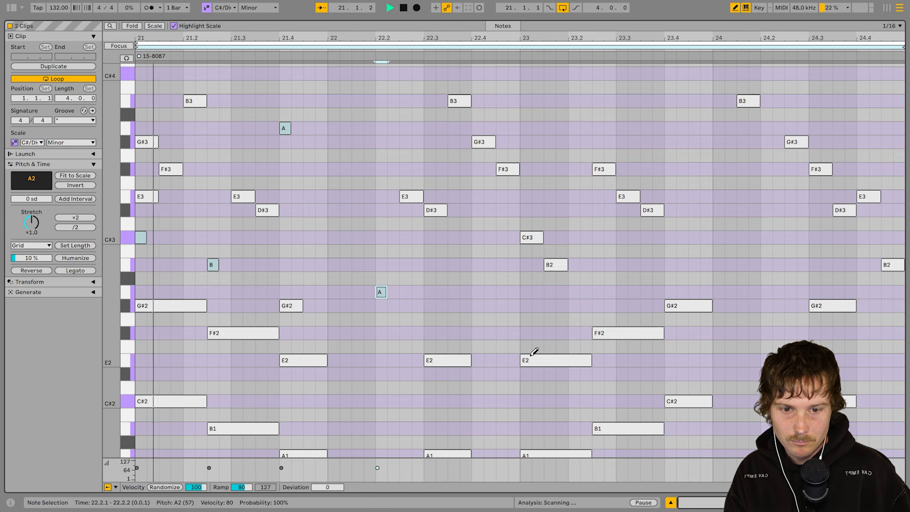
scroll(534, 352, "down", 3)
left_click(526, 386)
key("shift+Up")
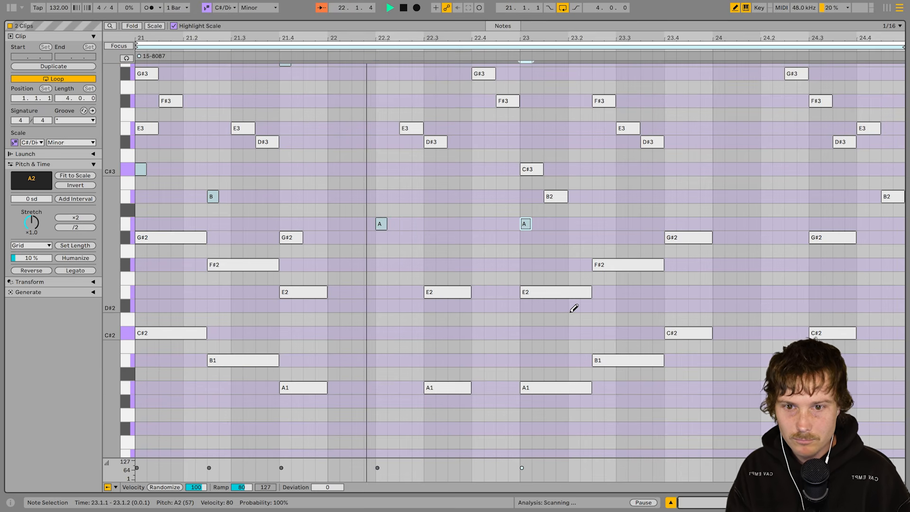
scroll(574, 308, "up", 2)
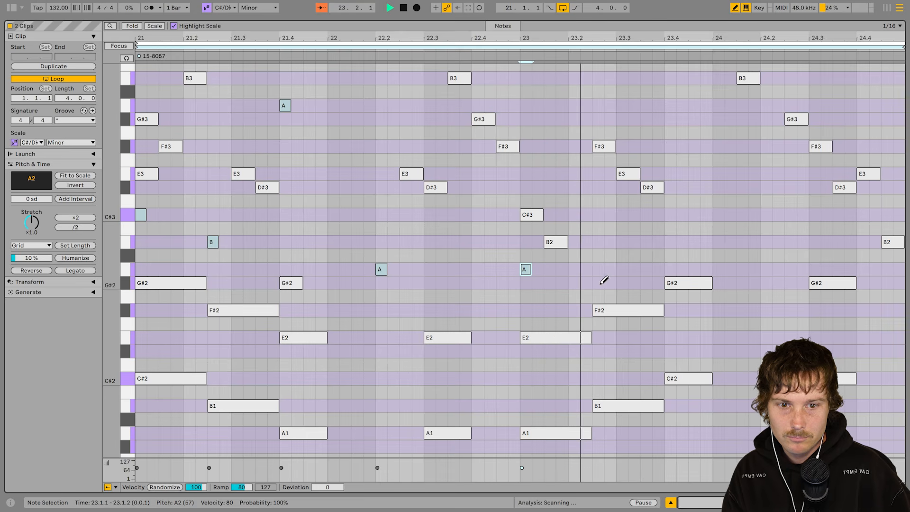
Add short 808 notes on B2 at 23.2.3 and C#3 at 23.4.1, and return to the arrangement's lower tracks.
left_click(597, 405)
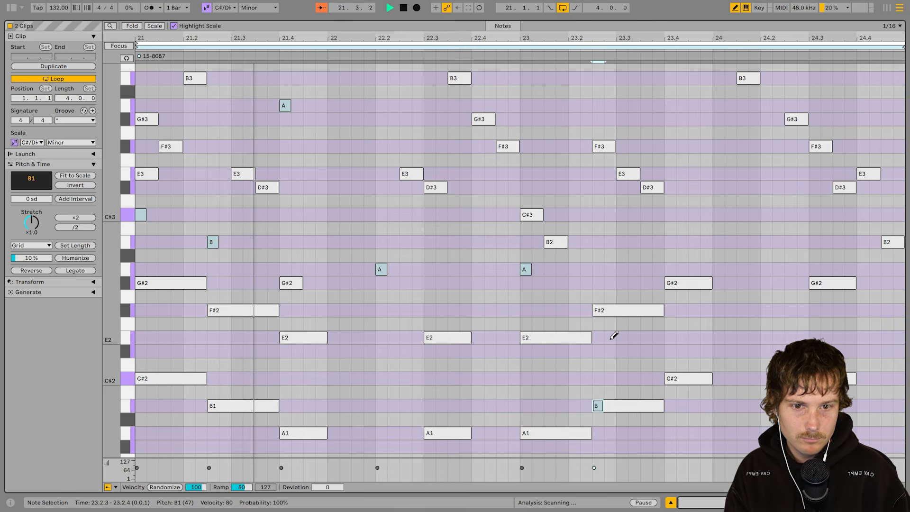
key("shift+Up")
left_click(670, 378)
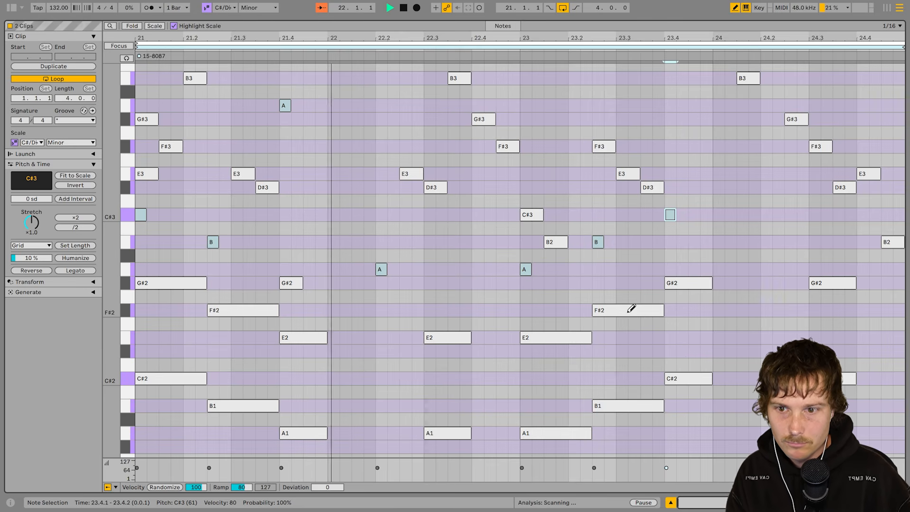
key("shift+Tab")
scroll(543, 310, "down", 3)
left_click(765, 303)
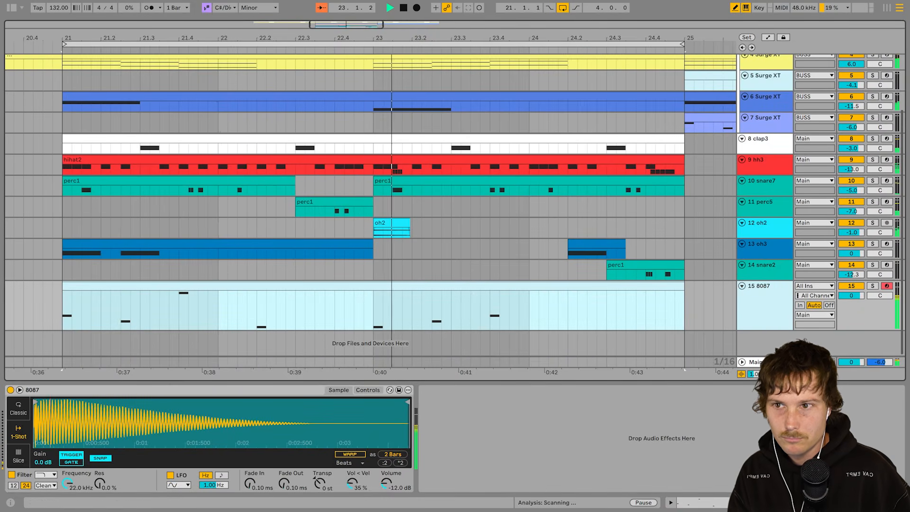
Set the amount of the MoMa plug-in on the Main track to 2.0, close it, and return to the arrangement without the browser.
key("Tab")
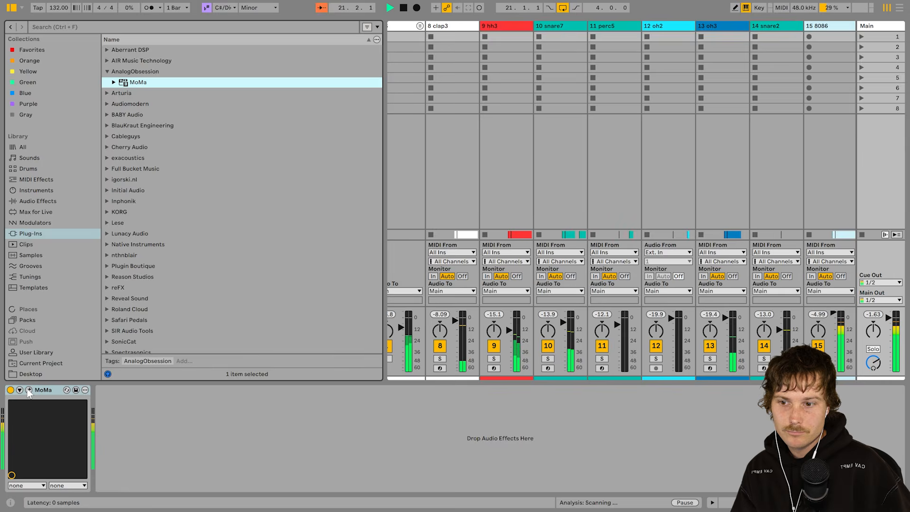
left_click(28, 389)
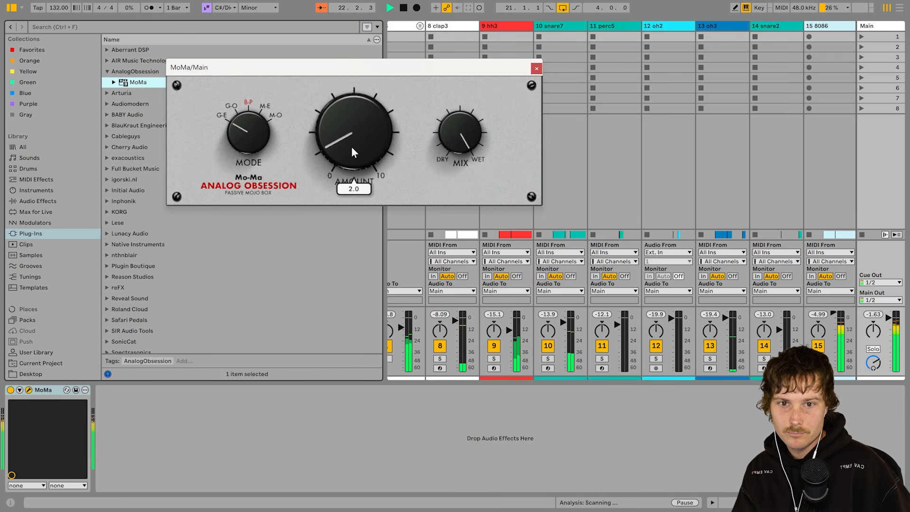
left_click(536, 69)
left_click(12, 8)
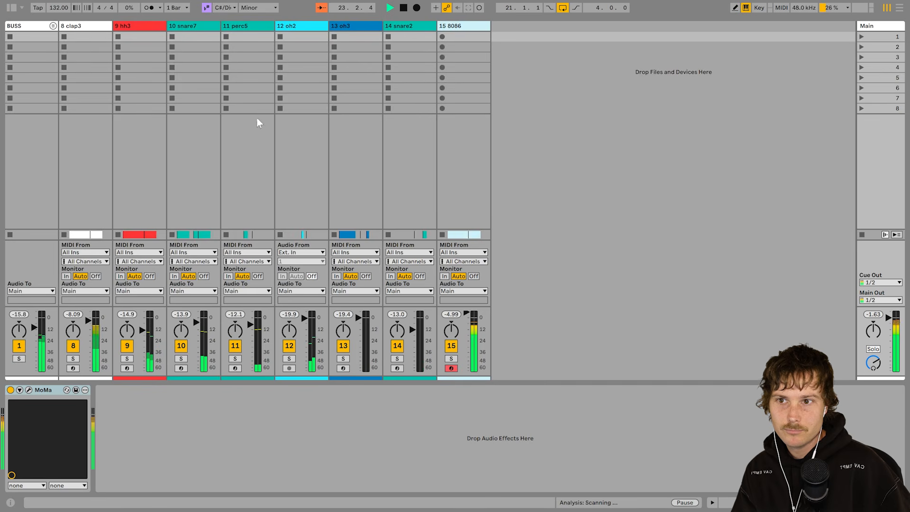
key("Tab")
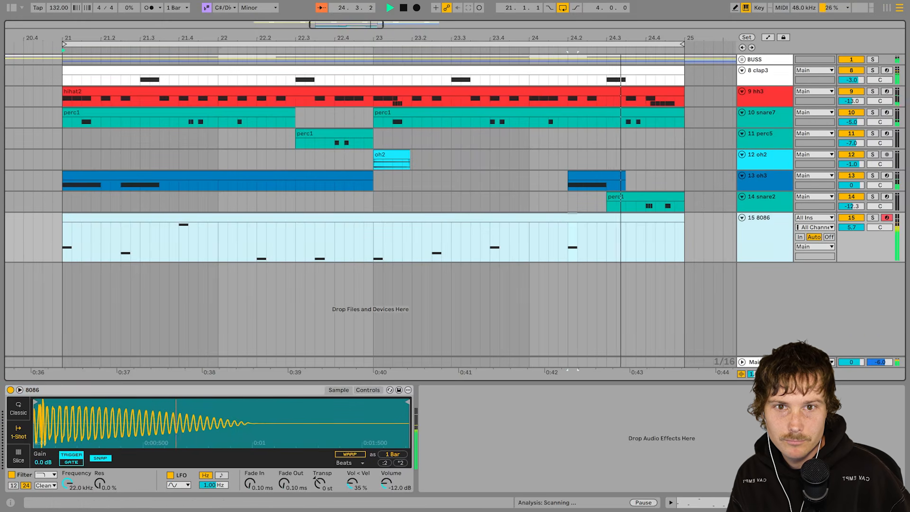
Duplicate all the drum and 808 clips from bars 21–25 into bars 25–29 and loop the copied section.
scroll(478, 217, "down", 5)
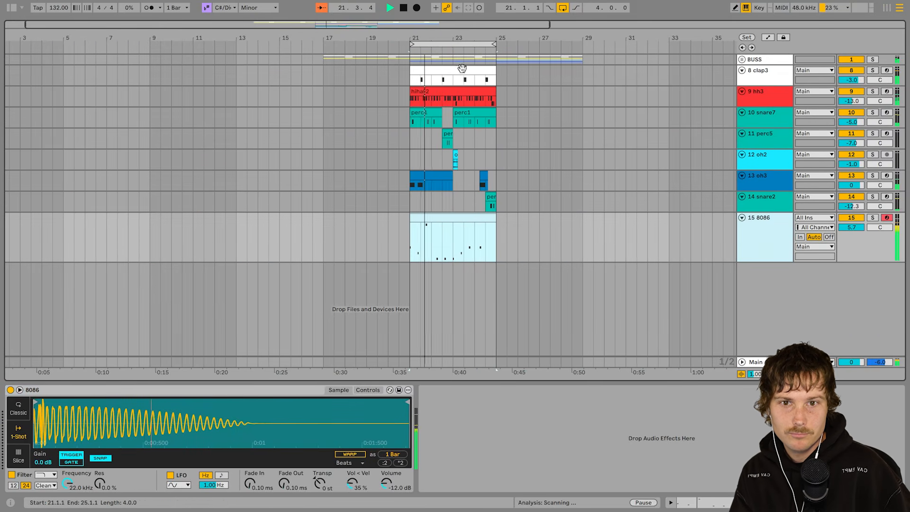
key("ctrl+a")
key("ctrl+d")
key("ctrl+l")
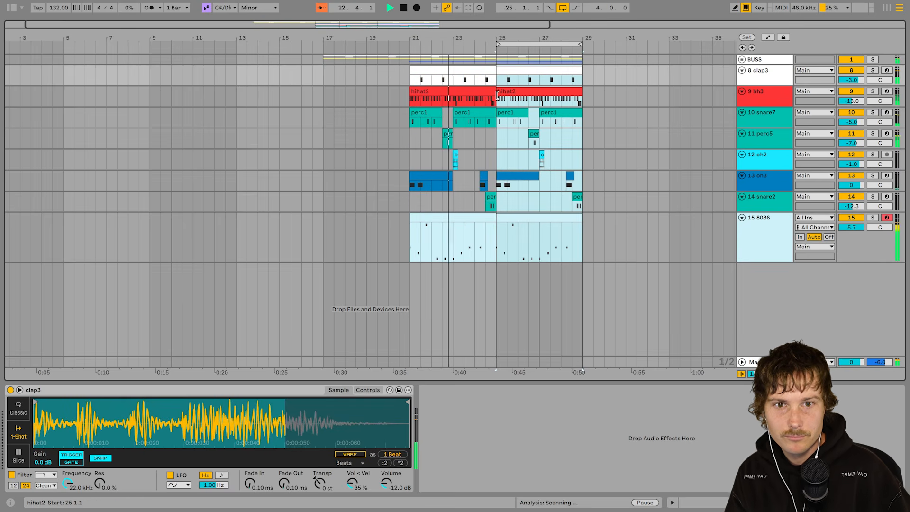
Unfold the BUSS group and optimize the track heights in the arrangement.
key("shift+h")
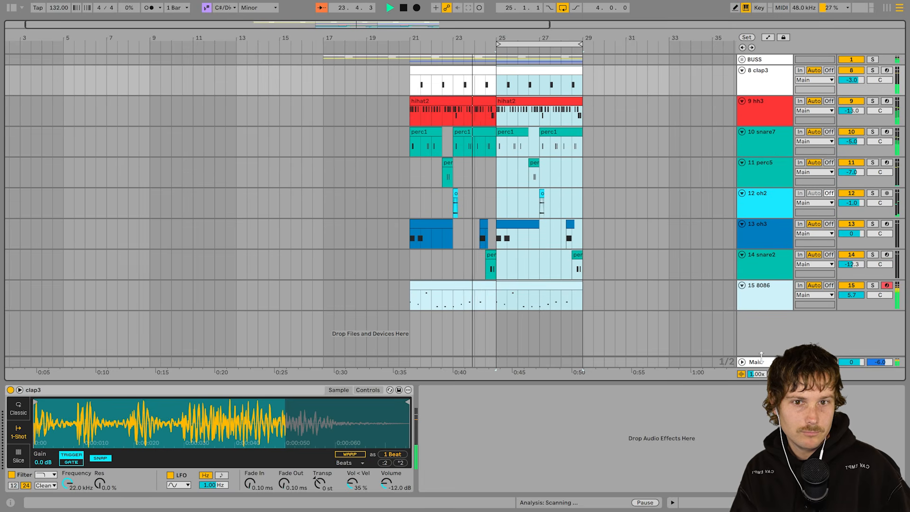
left_click(742, 59)
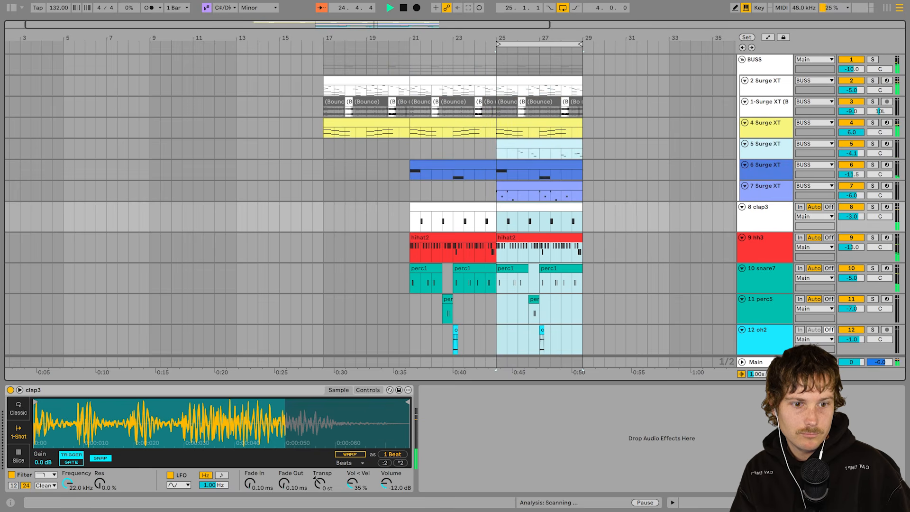
key("shift+h")
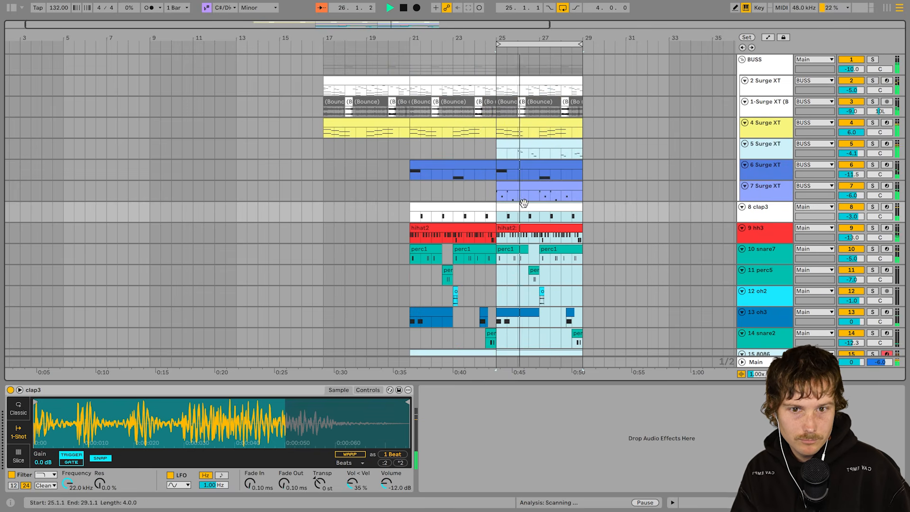
Set the volume of the 5 Surge XT track to -7.0 dB.
scroll(626, 238, "down", 2)
scroll(625, 238, "right", 4)
scroll(587, 242, "right", 2)
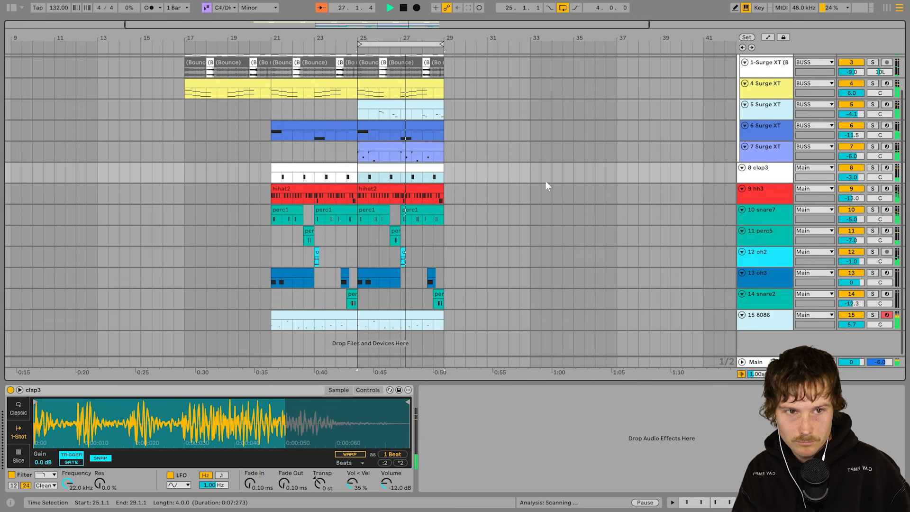
left_click(860, 115)
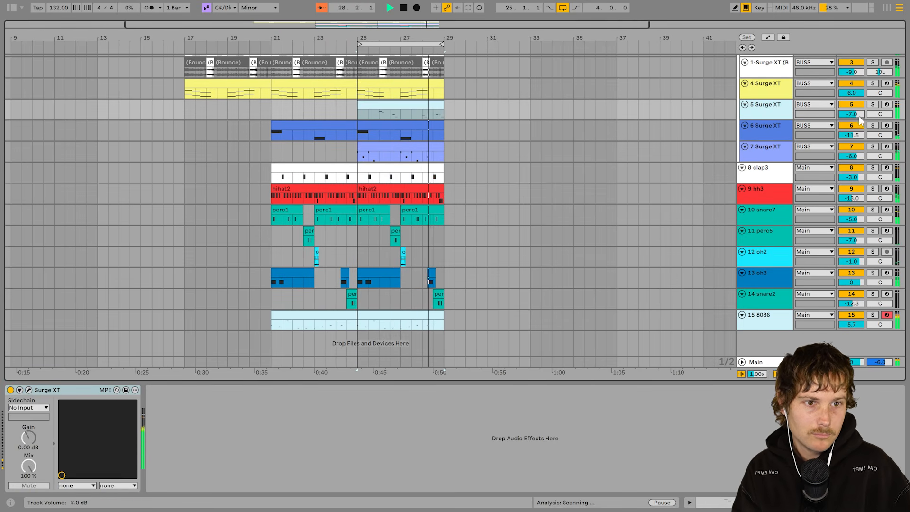
Replace the 808 sample on track 15 with 8082.wav from the stash kit's 808 folder in Favorites.
scroll(379, 146, "right", 4)
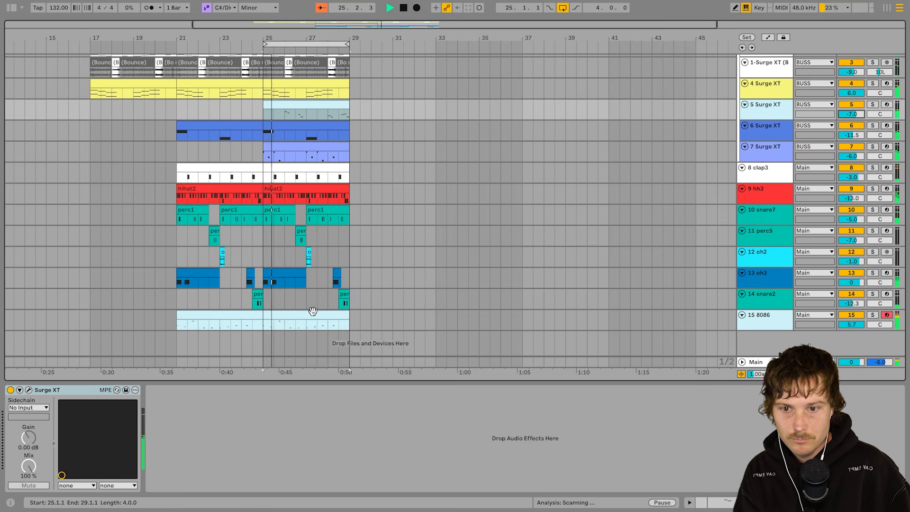
left_click(310, 317)
key("ctrl+alt+b")
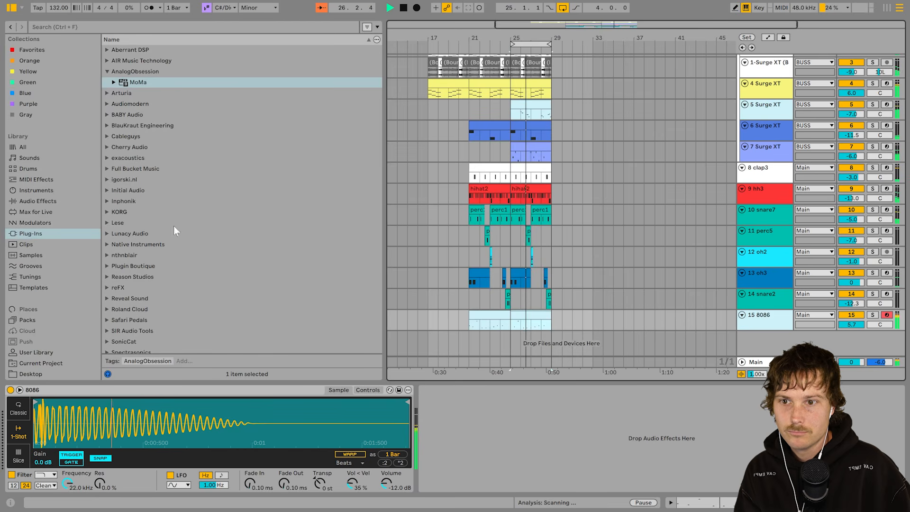
left_click(57, 49)
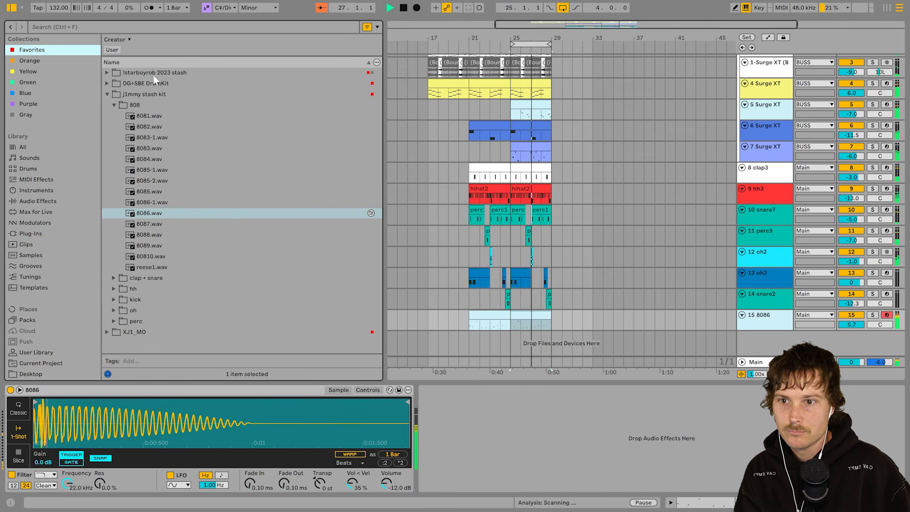
double_click(154, 126)
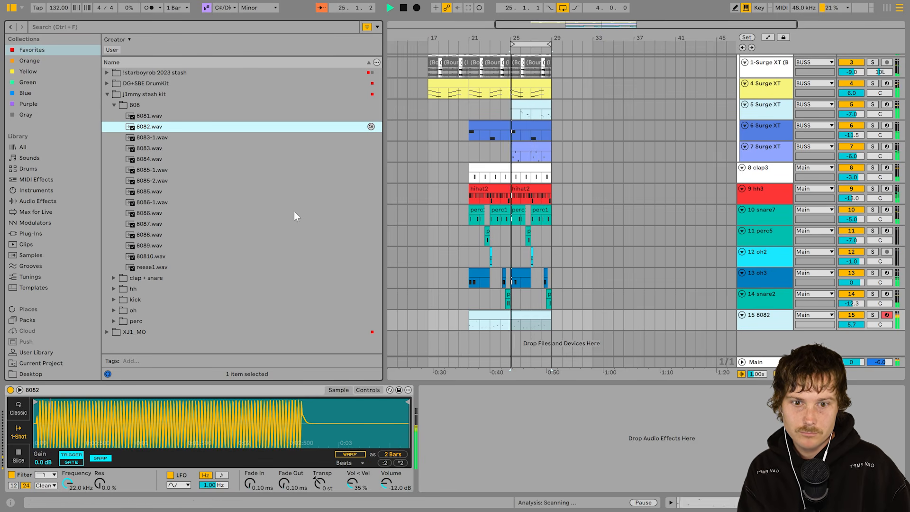
Select the Main track, fold the BUSS group in the session mixer, and return to the arrangement.
left_click(758, 363)
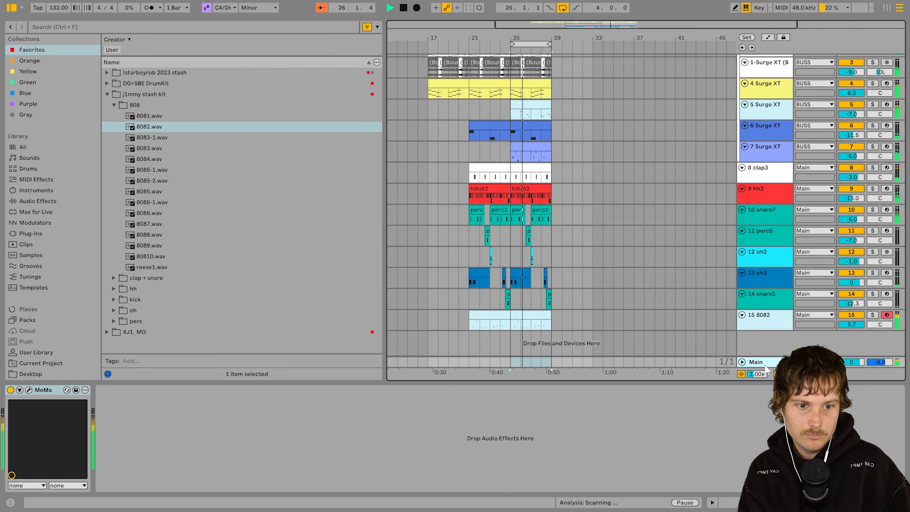
key("Tab")
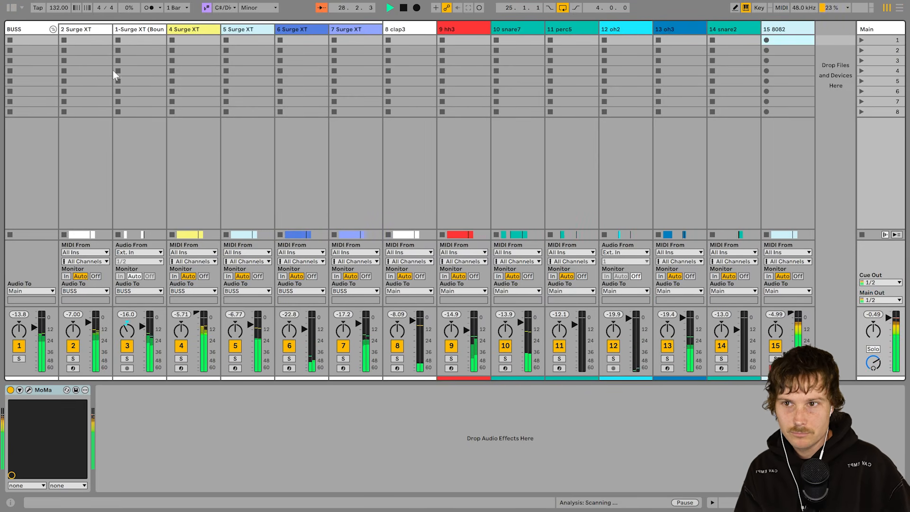
left_click(52, 29)
key("Tab")
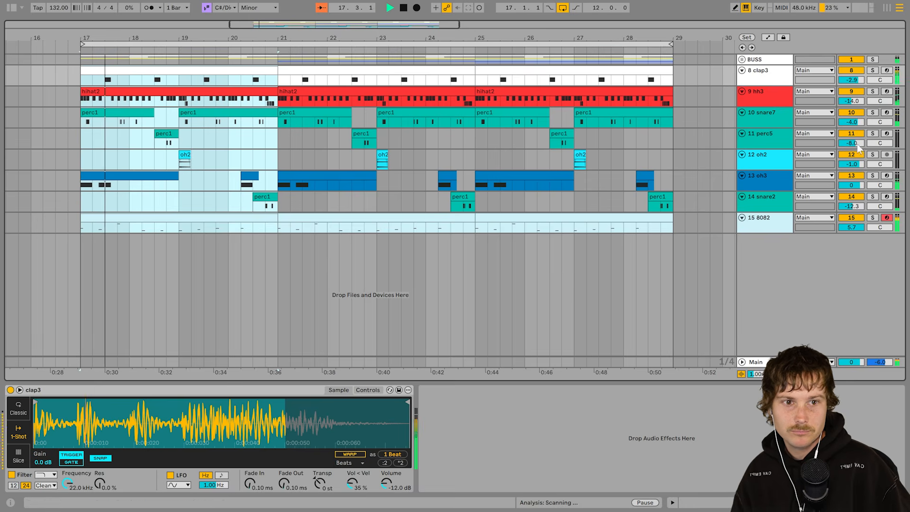
Expand the BUSS group again and fit the melody, drum and 808 tracks into the arrangement's height.
key("h")
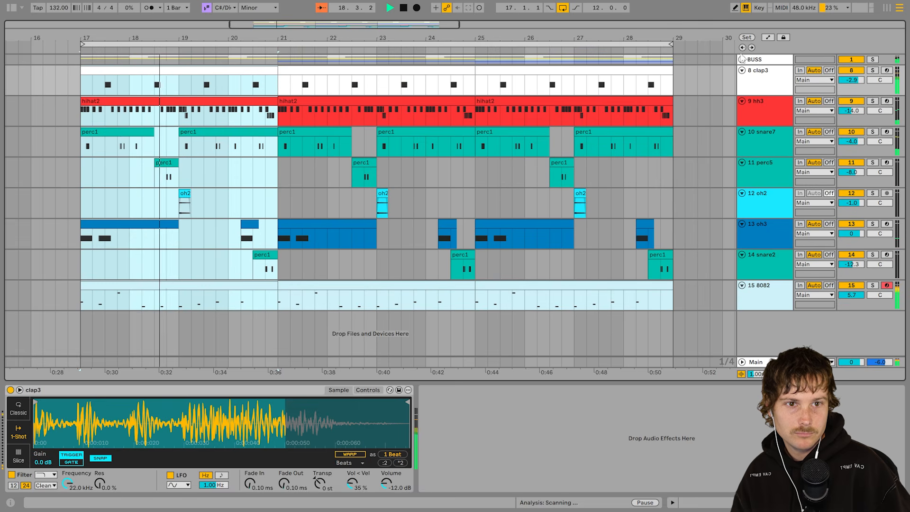
left_click(742, 60)
key("h")
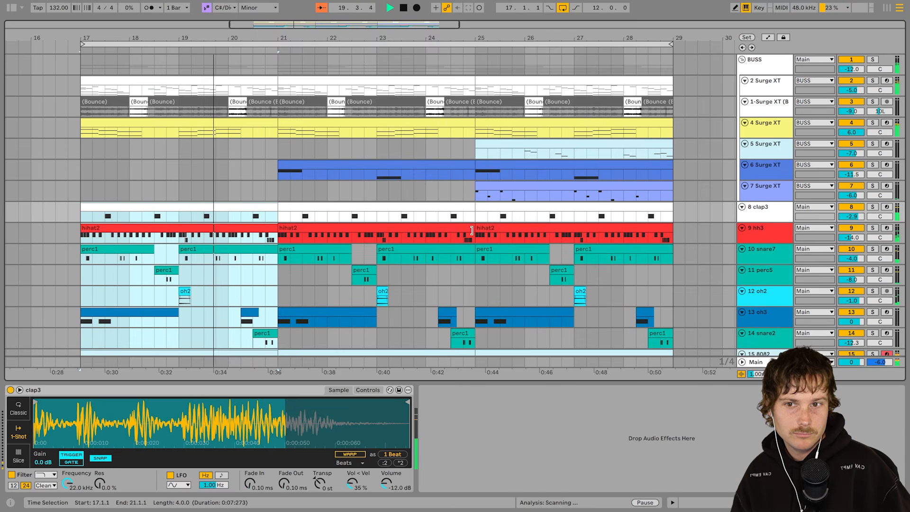
scroll(350, 223, "down", 5)
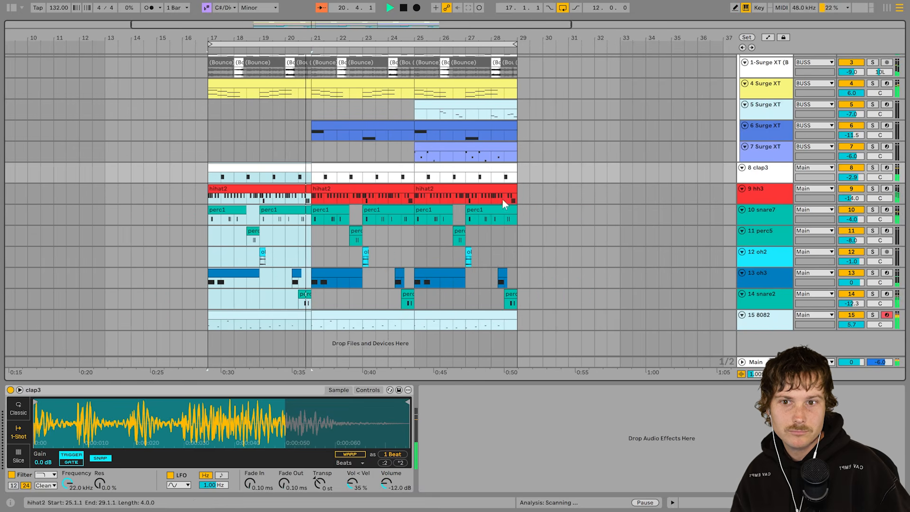
scroll(569, 294, "up", 2)
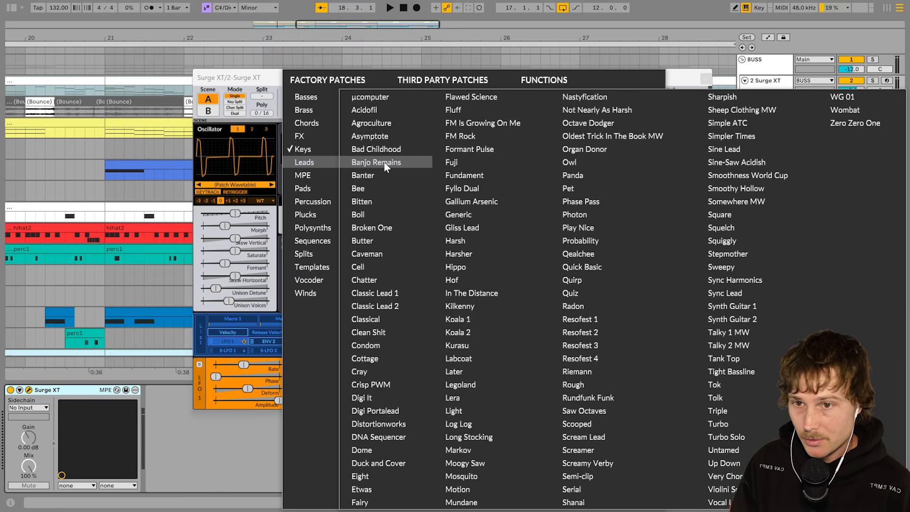
Browse the factory Leads patches in track 2's Surge XT, dismiss the patch list without loading any, and reposition the plug-in window.
left_click(393, 101)
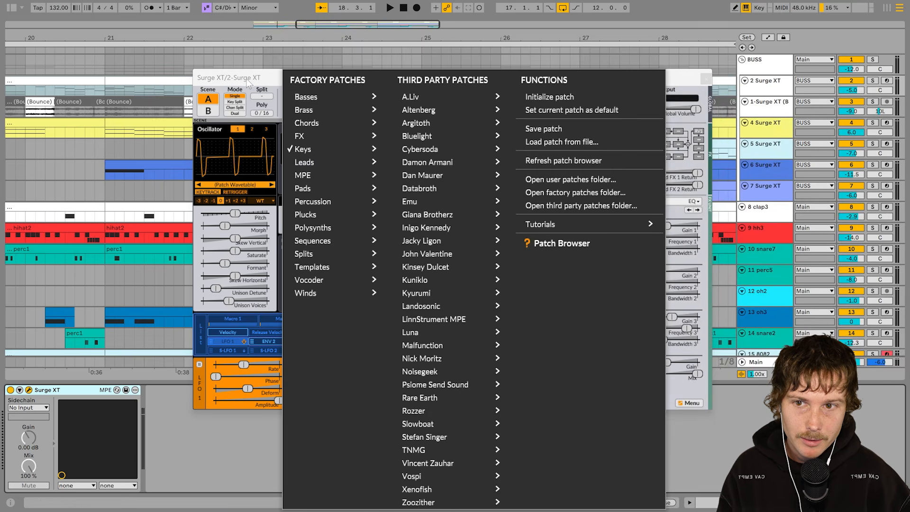
left_click(246, 78)
left_click_drag(294, 76, 287, 65)
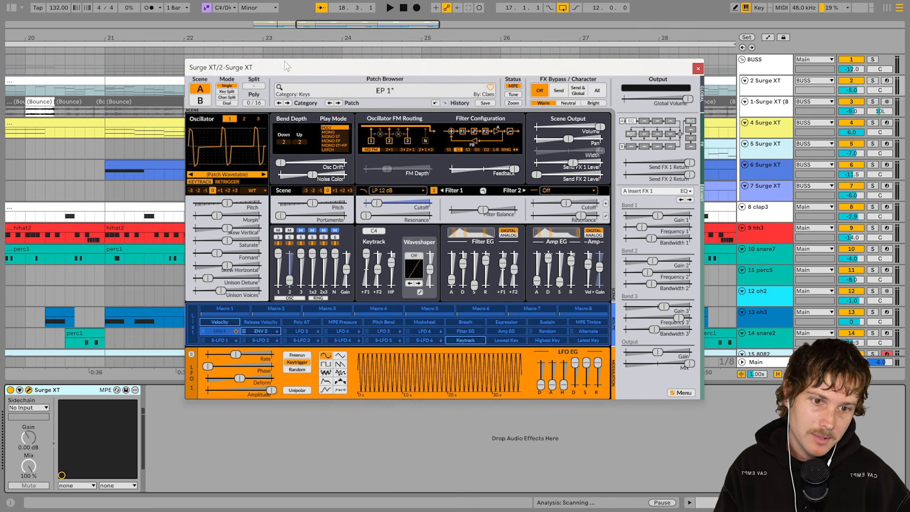